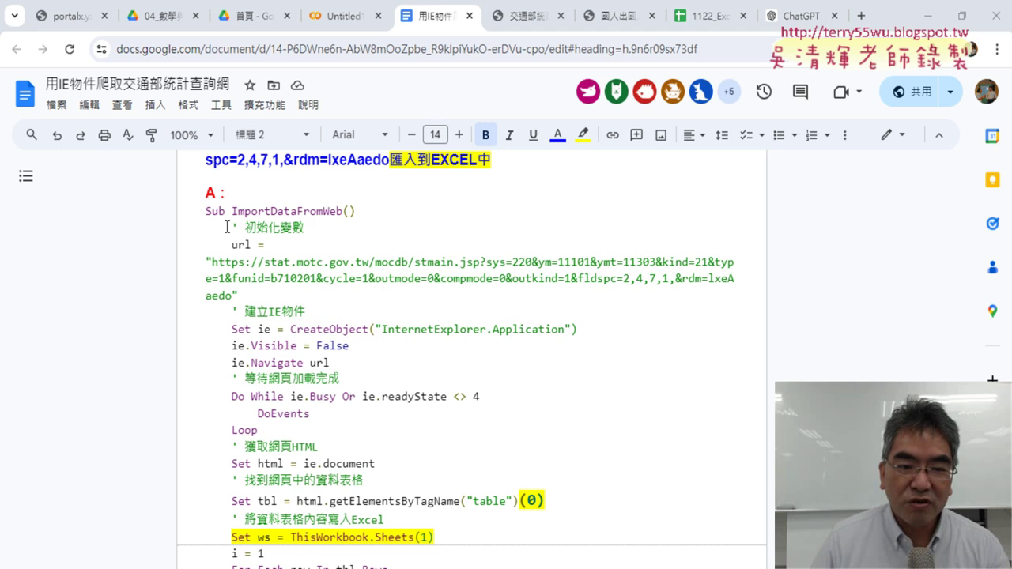
Step: Highlight the Set ws = ThisWorkbook.Sheets(1) line and the ws. prefix on the Cells line
{"action": "left_click_drag", "start_coordinate": [204, 212], "coordinate": [403, 463]}
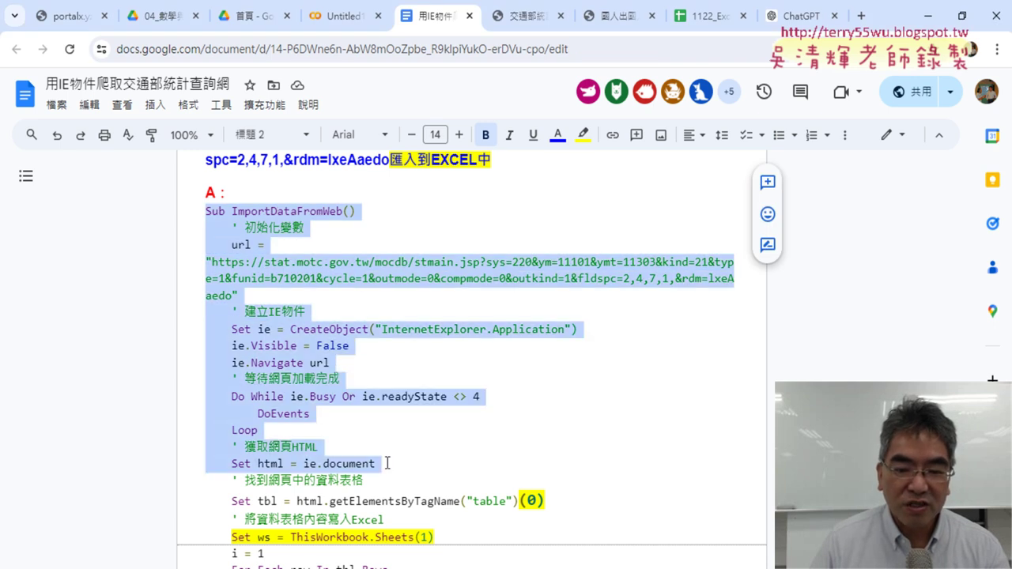
{"action": "scroll", "coordinate": [402, 463], "scroll_direction": "down", "scroll_amount": 1}
{"action": "scroll", "coordinate": [402, 463], "scroll_direction": "down", "scroll_amount": 3}
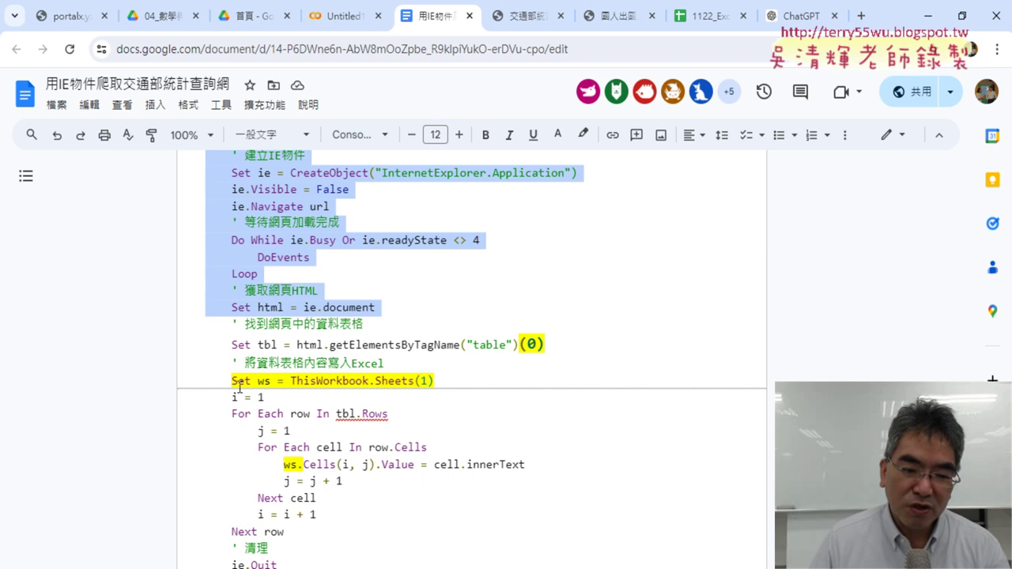
{"action": "left_click_drag", "start_coordinate": [232, 381], "coordinate": [440, 381]}
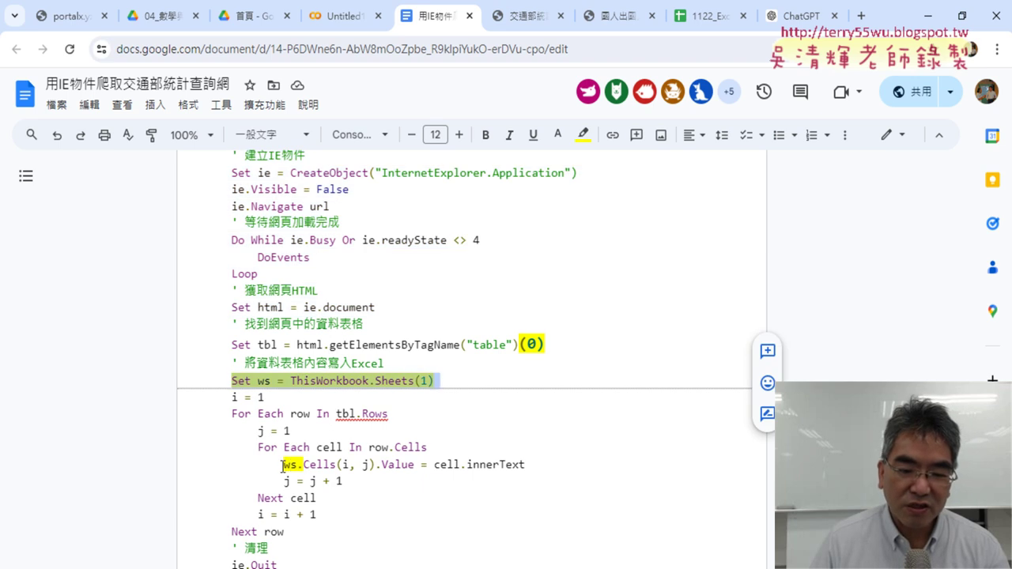
{"action": "left_click_drag", "start_coordinate": [283, 466], "coordinate": [304, 464]}
{"action": "left_click_drag", "start_coordinate": [234, 380], "coordinate": [439, 380]}
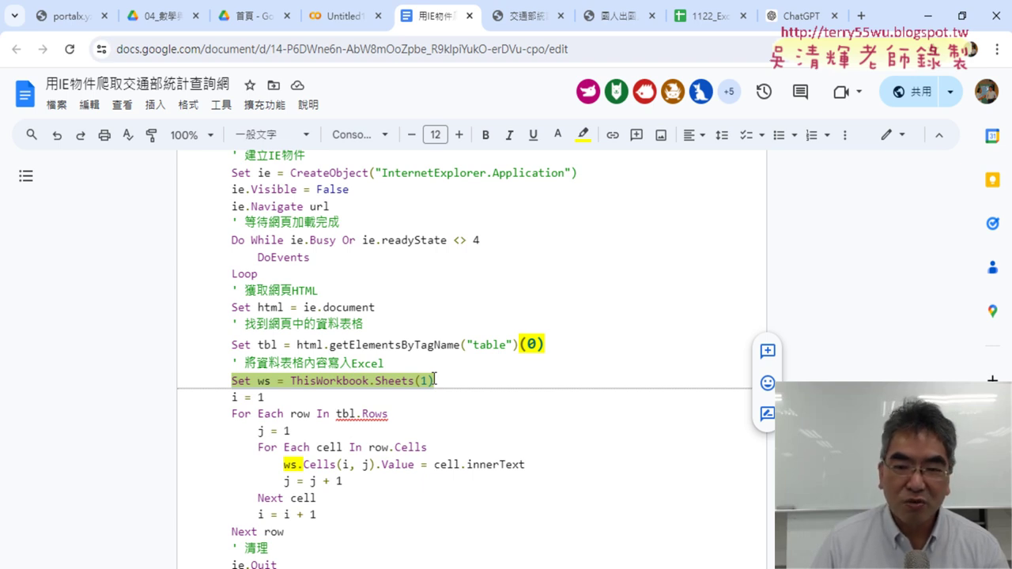
{"action": "scroll", "coordinate": [397, 402], "scroll_direction": "down", "scroll_amount": 2}
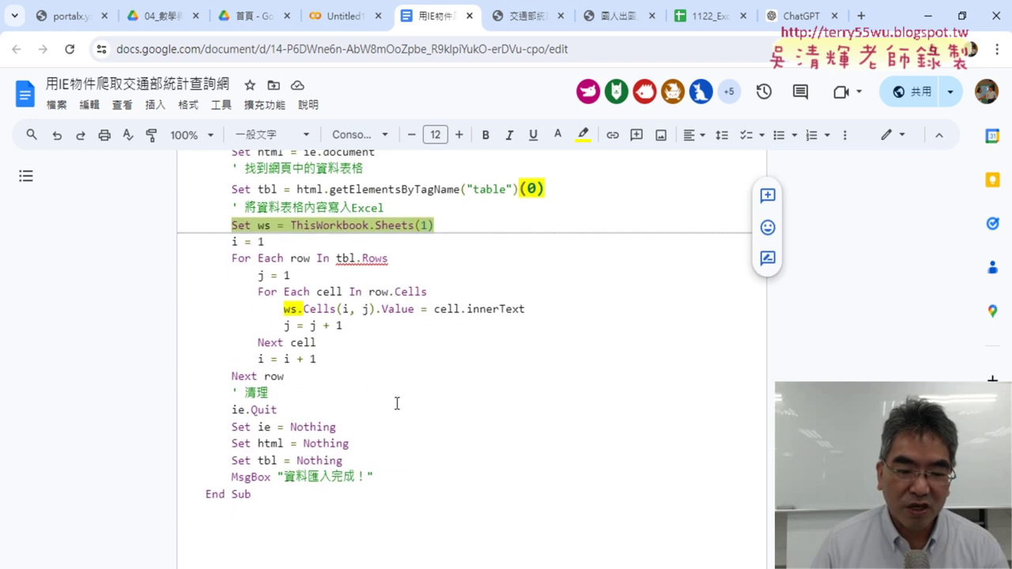
Step: Select the macro from Sub ImportDataFromWeb() to End Sub and copy it
{"action": "mouse_move", "coordinate": [290, 495]}
{"action": "left_mouse_down"}
{"action": "mouse_move", "coordinate": [178, 143]}
{"action": "mouse_move", "coordinate": [188, 285]}
{"action": "left_mouse_up"}
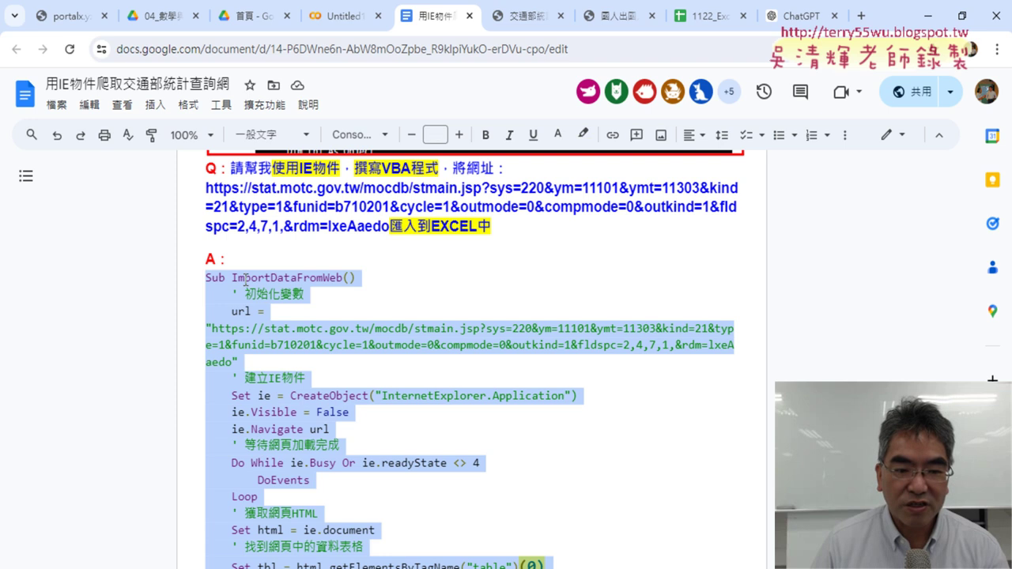
{"action": "scroll", "coordinate": [257, 311], "scroll_direction": "down", "scroll_amount": 5}
{"action": "scroll", "coordinate": [235, 426], "scroll_direction": "down", "scroll_amount": 1}
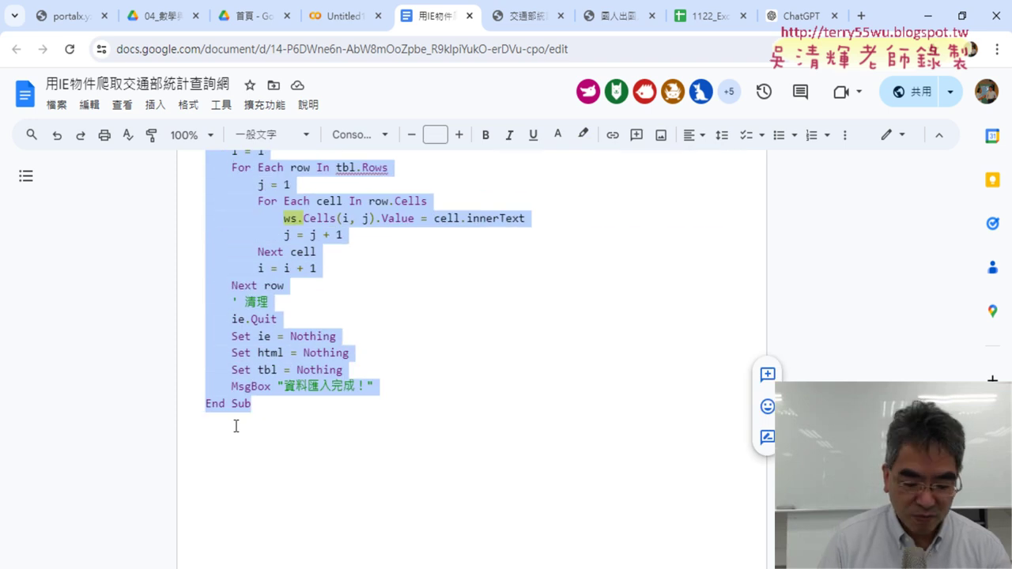
{"action": "key", "text": "ctrl+c"}
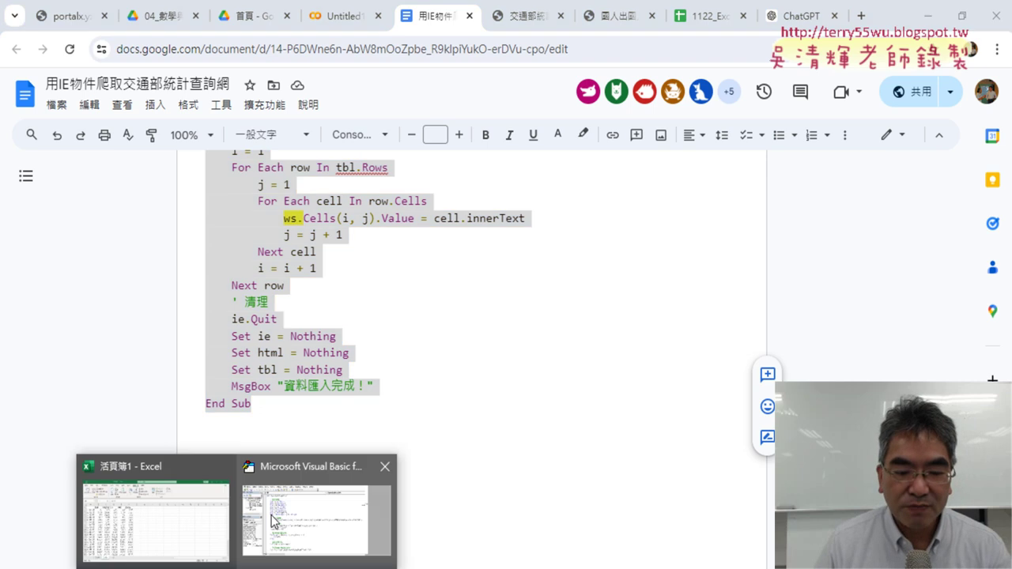
Step: Replace Module1's existing code with the copied ImportDataFromWeb macro
{"action": "left_click", "coordinate": [308, 510]}
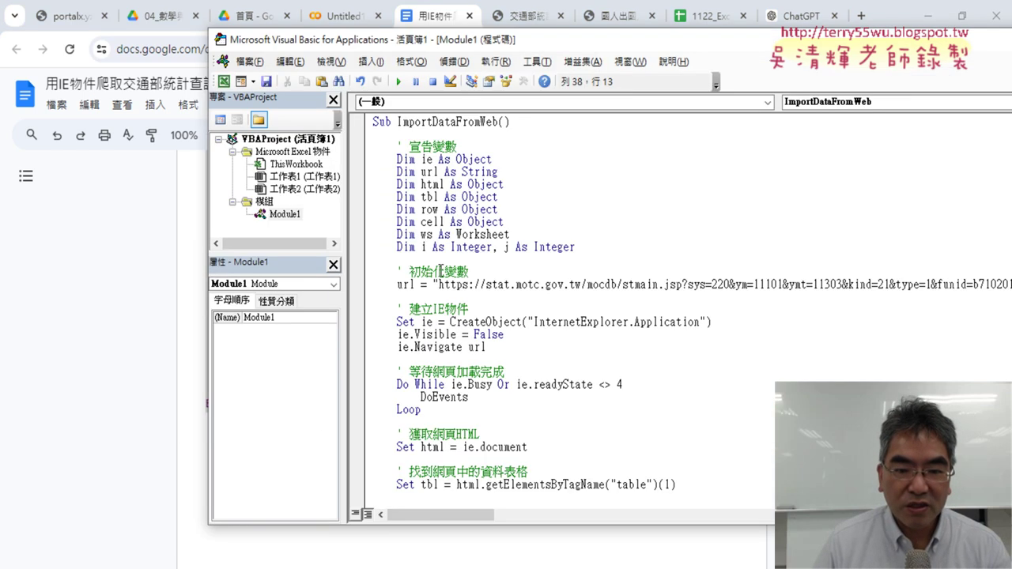
{"action": "left_click_drag", "start_coordinate": [376, 118], "coordinate": [377, 484]}
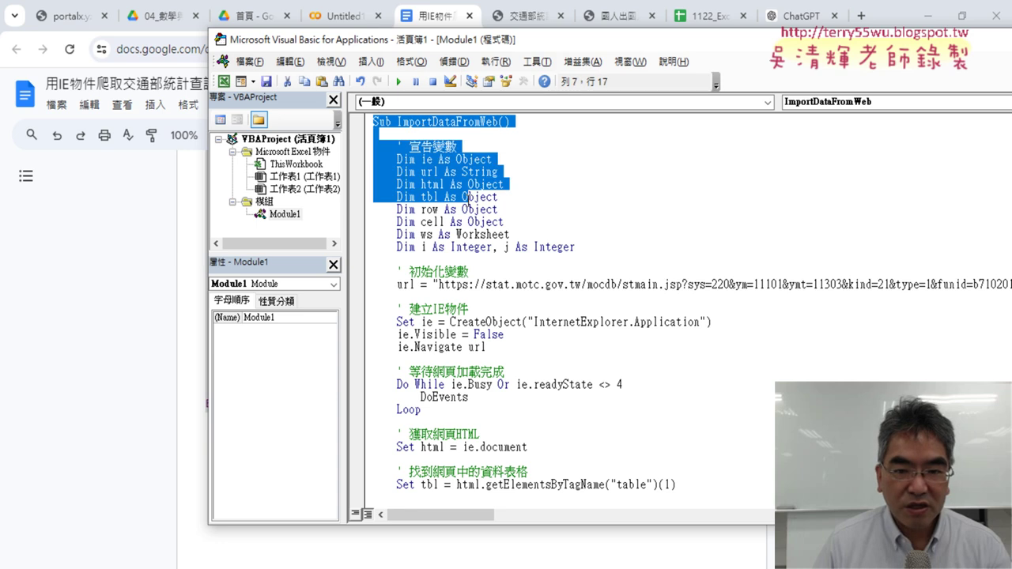
{"action": "key", "text": "ctrl+v"}
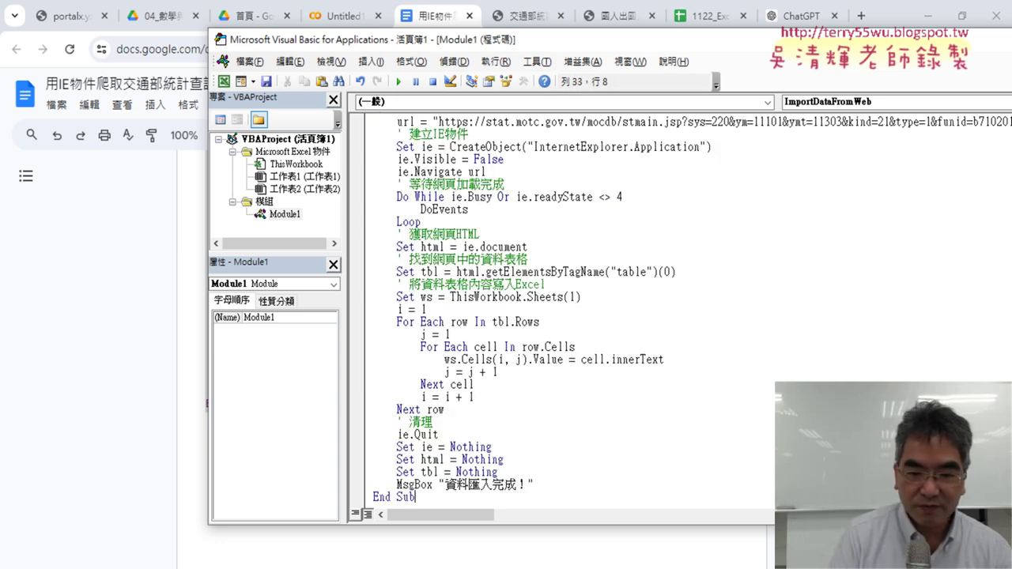
Step: Change the table index (0) to (1), and delete the Set ws line and the ws. prefix before Cells
{"action": "scroll", "coordinate": [571, 341], "scroll_direction": "up", "scroll_amount": 1}
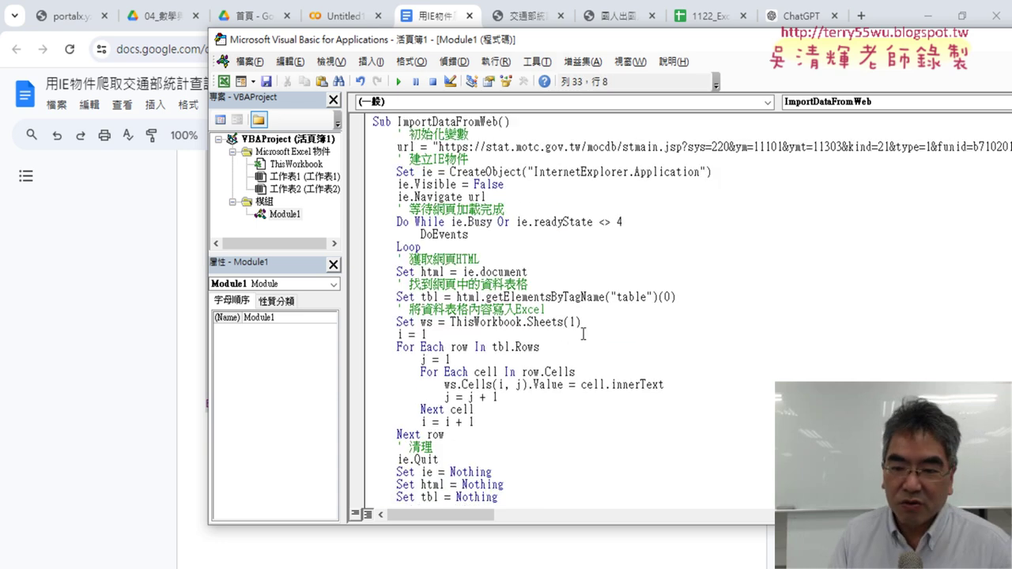
{"action": "double_click", "coordinate": [665, 295]}
{"action": "type", "text": "1"}
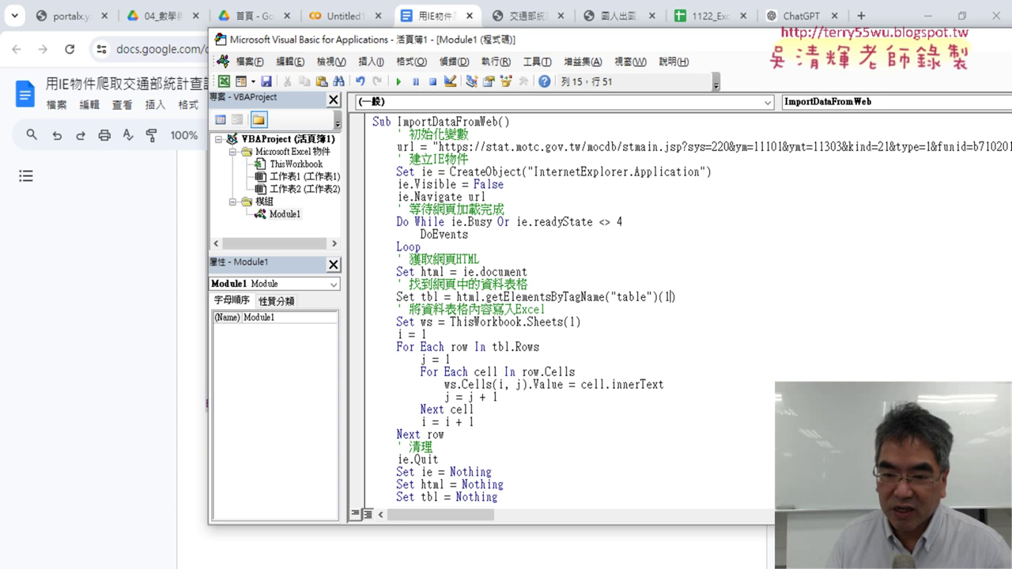
{"action": "left_click_drag", "start_coordinate": [584, 322], "coordinate": [356, 321]}
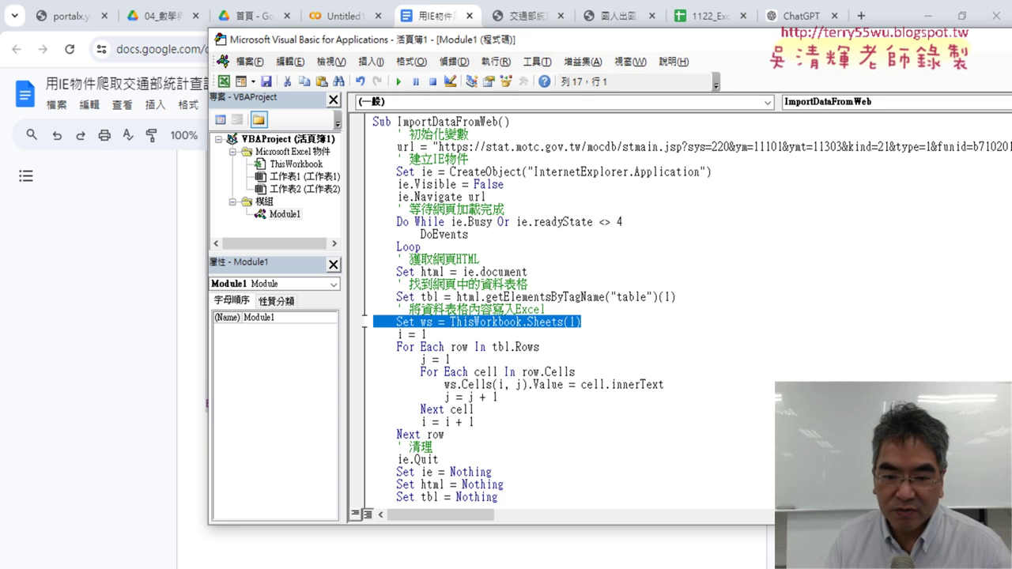
{"action": "key", "text": "Delete"}
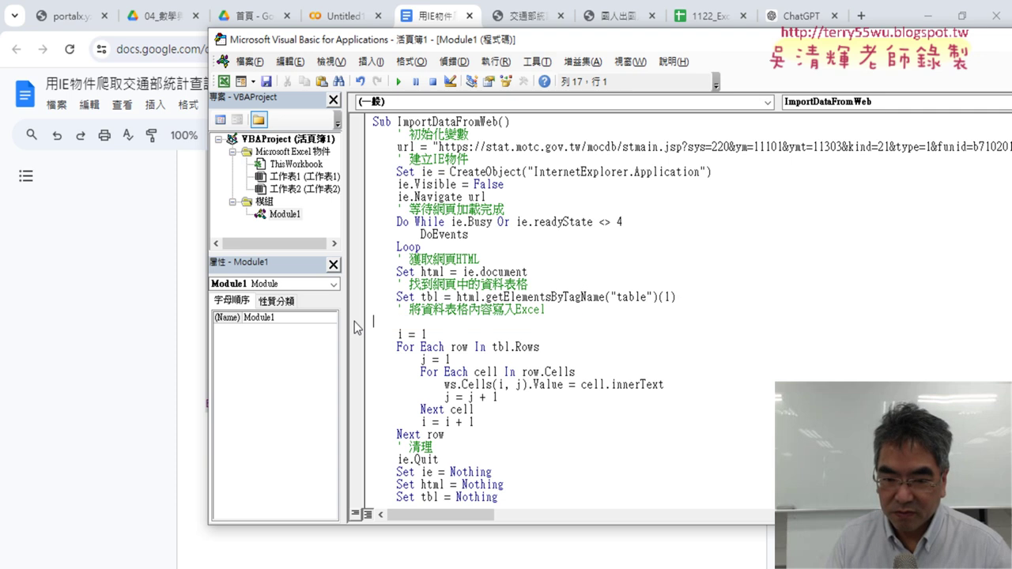
{"action": "key", "text": "Delete"}
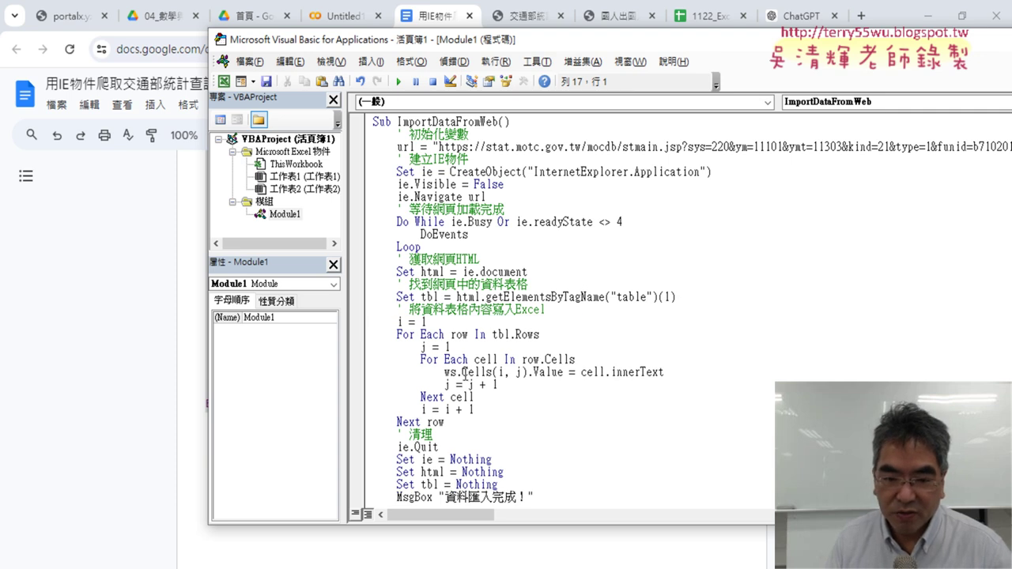
{"action": "left_click_drag", "start_coordinate": [463, 371], "coordinate": [444, 372]}
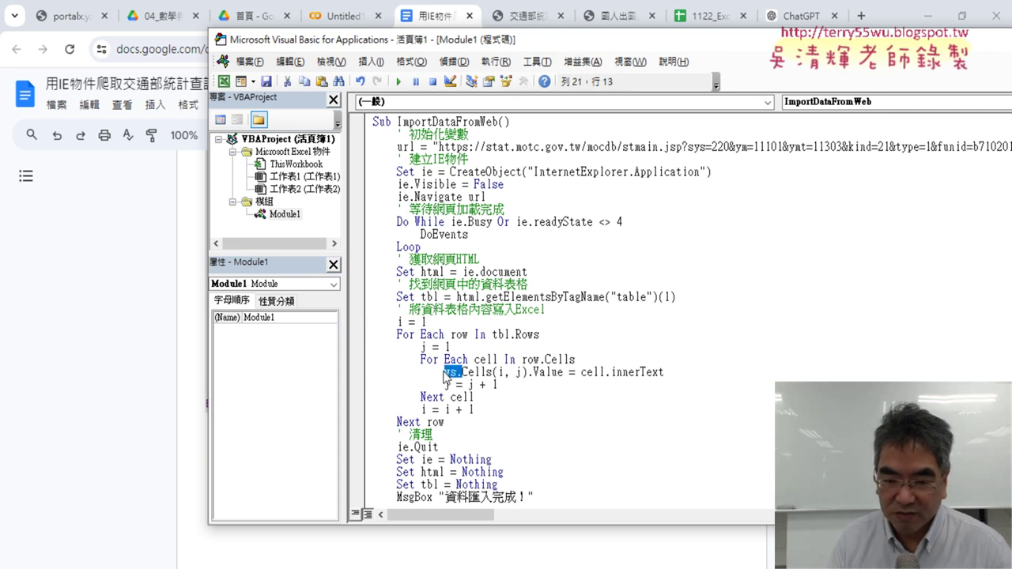
{"action": "key", "text": "Delete"}
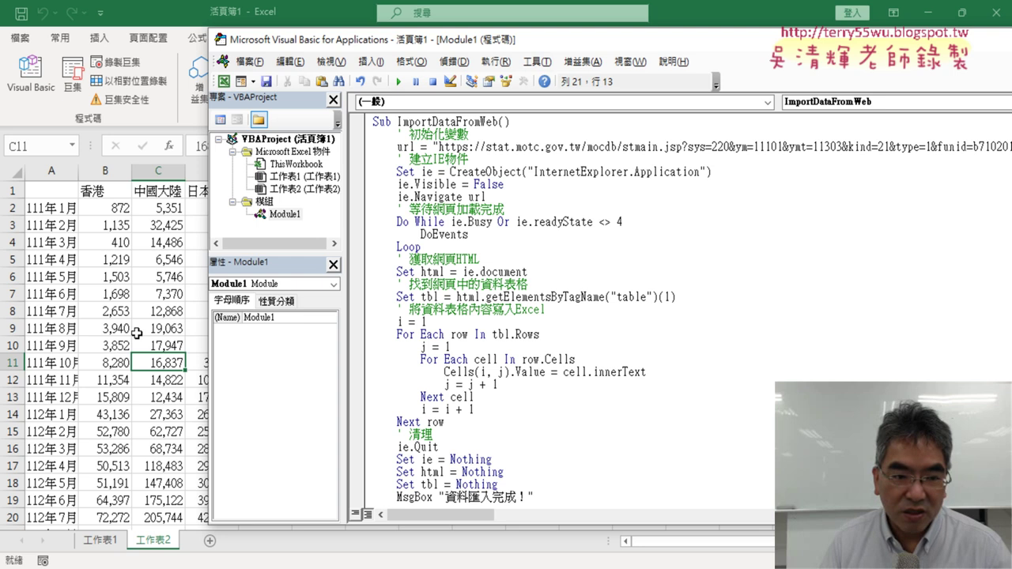
Step: Add a new sheet and run ImportDataFromWeb, confirming the completion message
{"action": "left_click", "coordinate": [209, 541]}
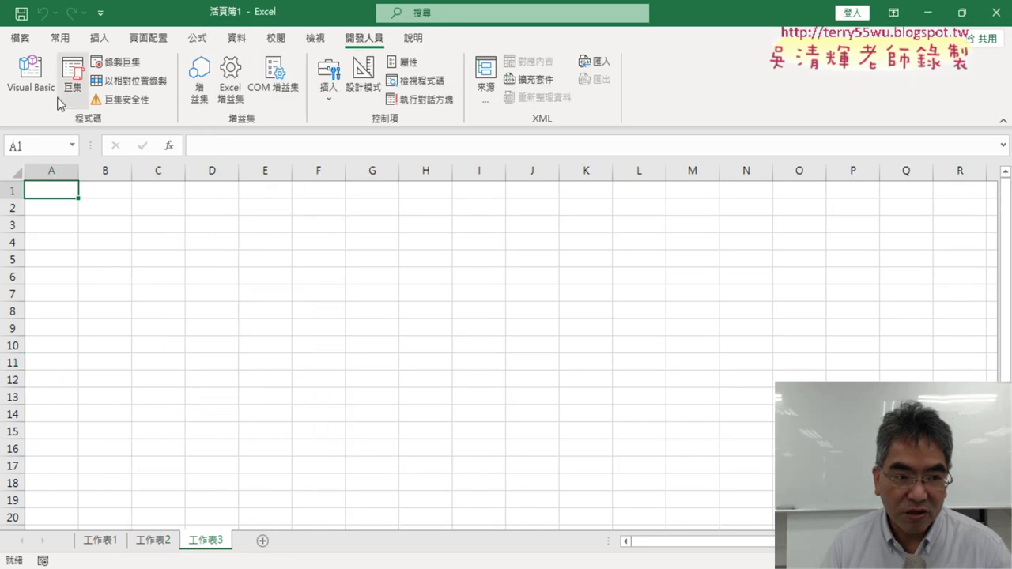
{"action": "left_click", "coordinate": [30, 75]}
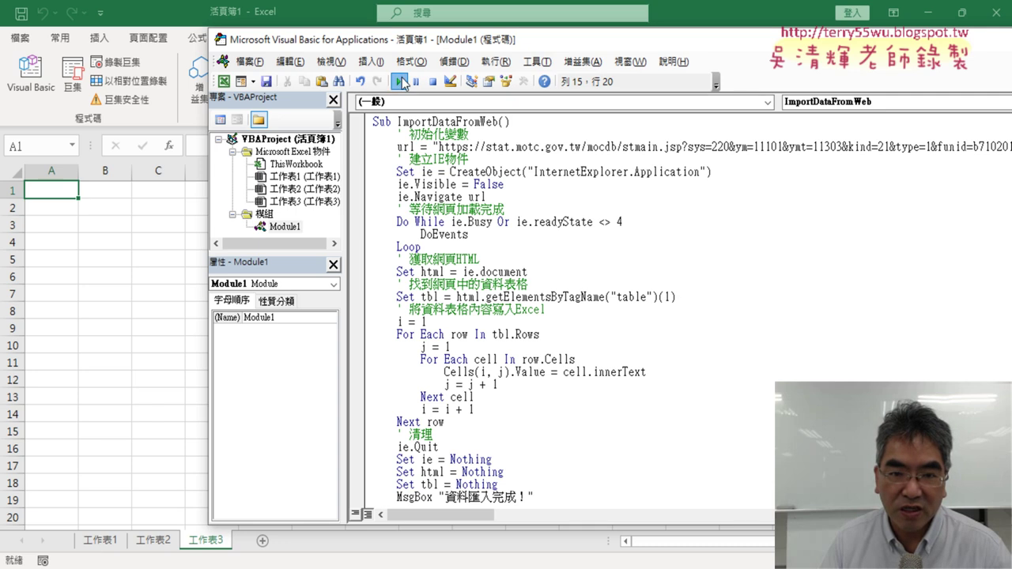
{"action": "left_click", "coordinate": [398, 82]}
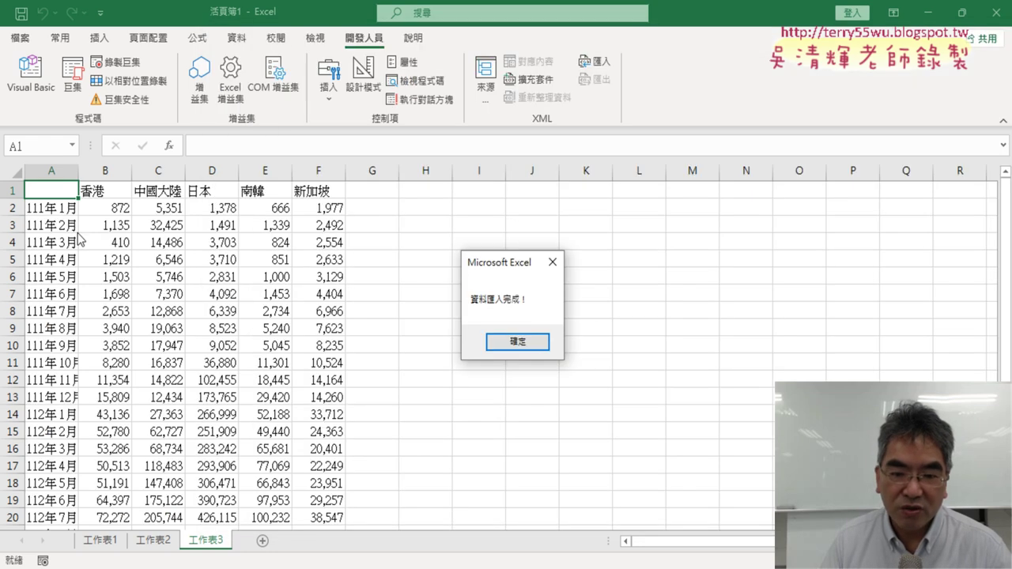
{"action": "left_click", "coordinate": [517, 343]}
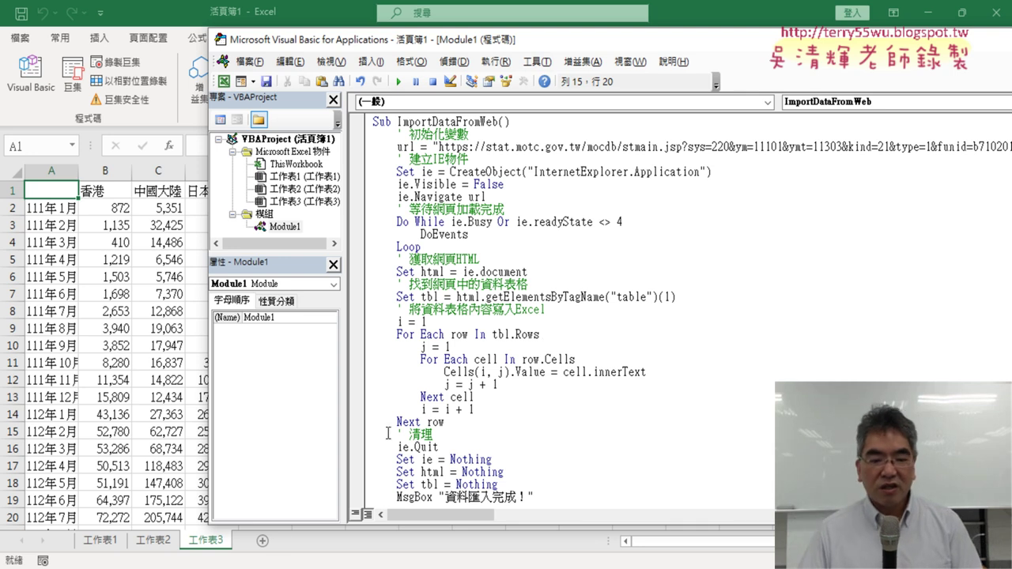
Step: Return to the Google Docs notes, then move to the ChatGPT conversation
{"action": "key", "text": "alt+Tab"}
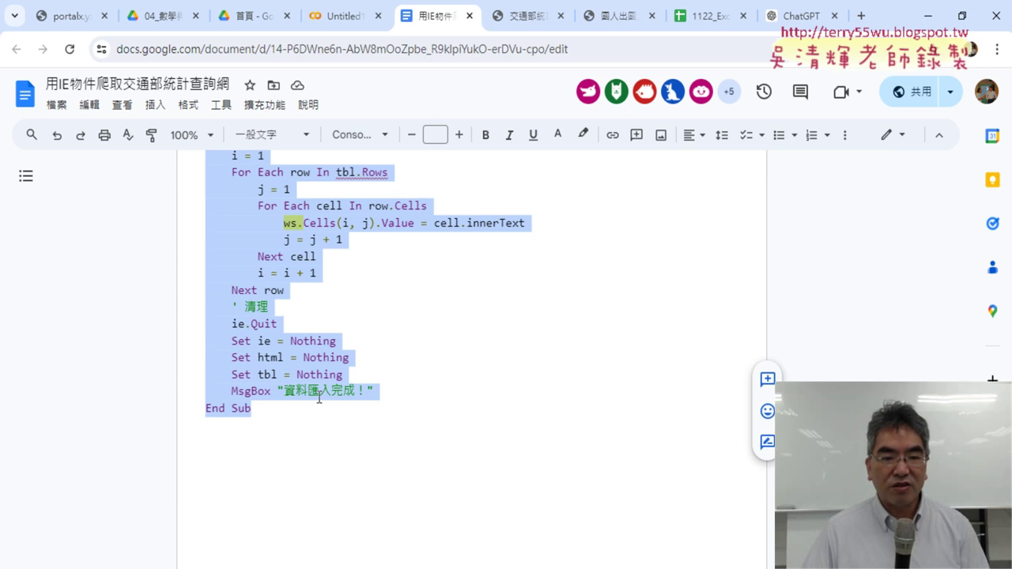
{"action": "scroll", "coordinate": [322, 387], "scroll_direction": "up", "scroll_amount": 5}
{"action": "scroll", "coordinate": [322, 387], "scroll_direction": "up", "scroll_amount": 1}
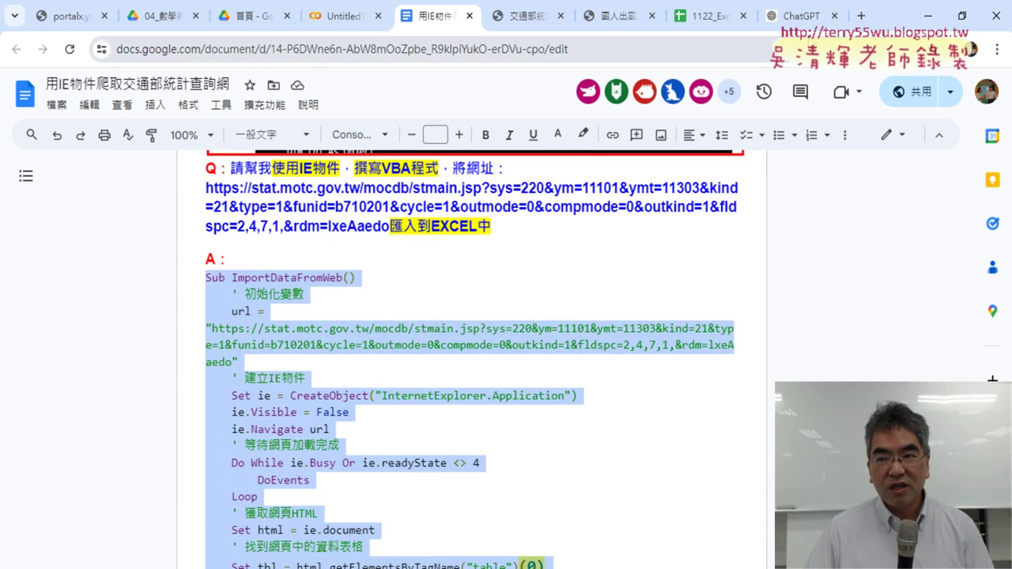
{"action": "left_click", "coordinate": [795, 16]}
Step: Highlight the Dim declarations in ChatGPT's answer code, then return to the Google Docs notes
{"action": "scroll", "coordinate": [577, 306], "scroll_direction": "down", "scroll_amount": 2}
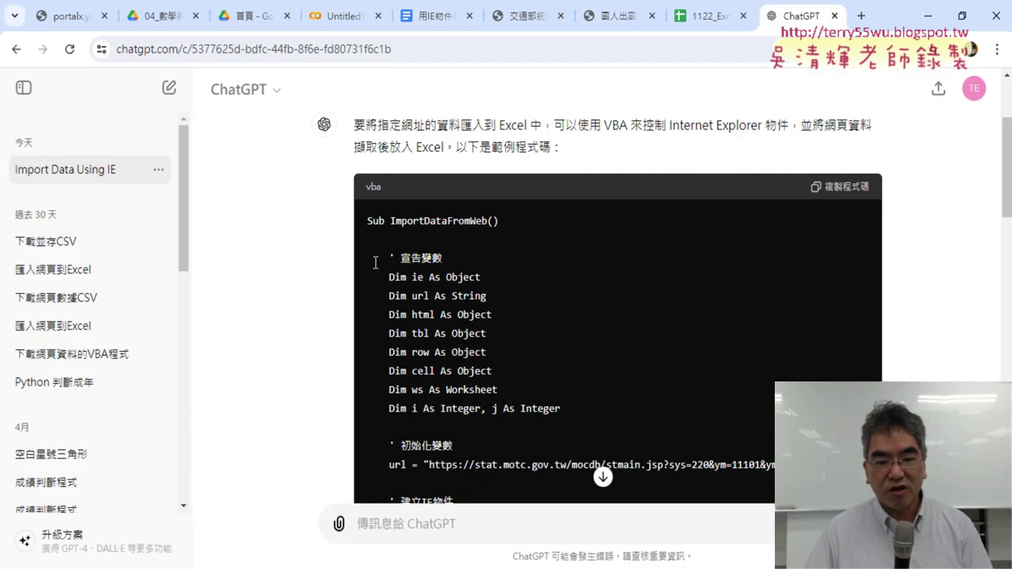
{"action": "mouse_move", "coordinate": [375, 262]}
{"action": "left_mouse_down"}
{"action": "mouse_move", "coordinate": [585, 414]}
{"action": "mouse_move", "coordinate": [356, 271]}
{"action": "mouse_move", "coordinate": [355, 261]}
{"action": "left_mouse_up"}
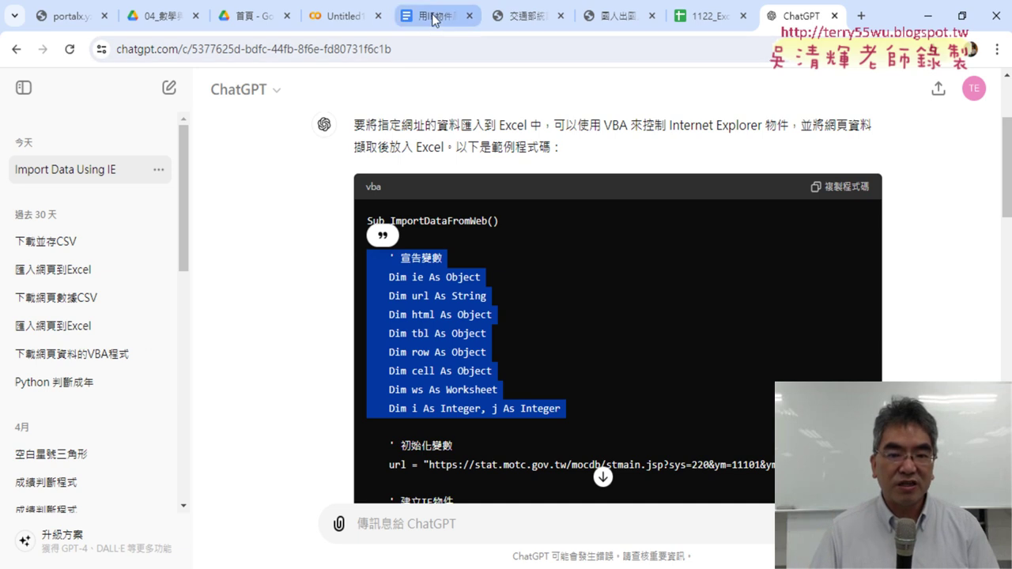
{"action": "left_click", "coordinate": [436, 16]}
{"action": "left_click", "coordinate": [353, 280]}
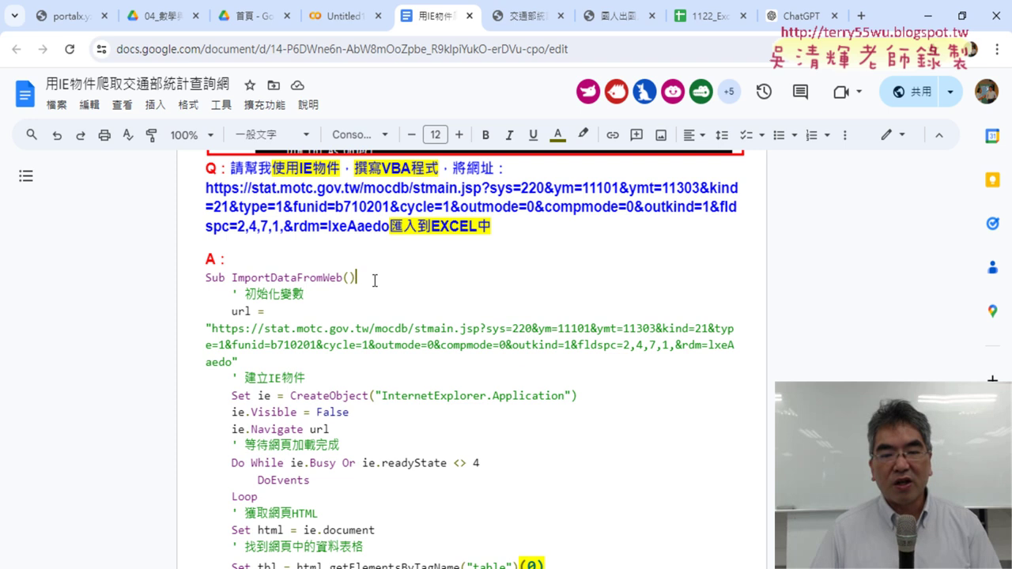
Step: In the Excel workbook, select the 香港, 中國大陸 and 日本 header cells on 工作表3
{"action": "mouse_move", "coordinate": [237, 562]}
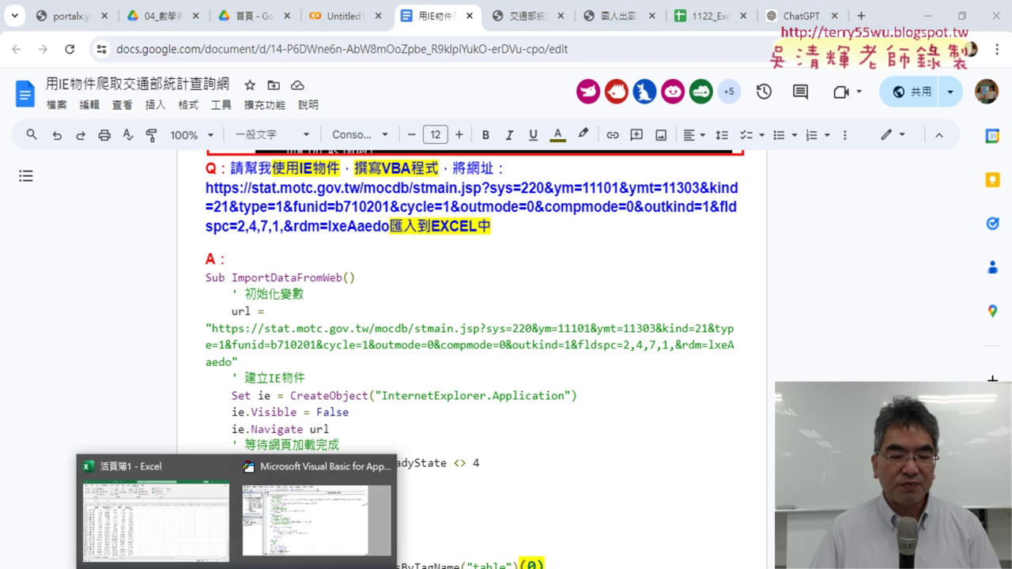
{"action": "left_click", "coordinate": [164, 512]}
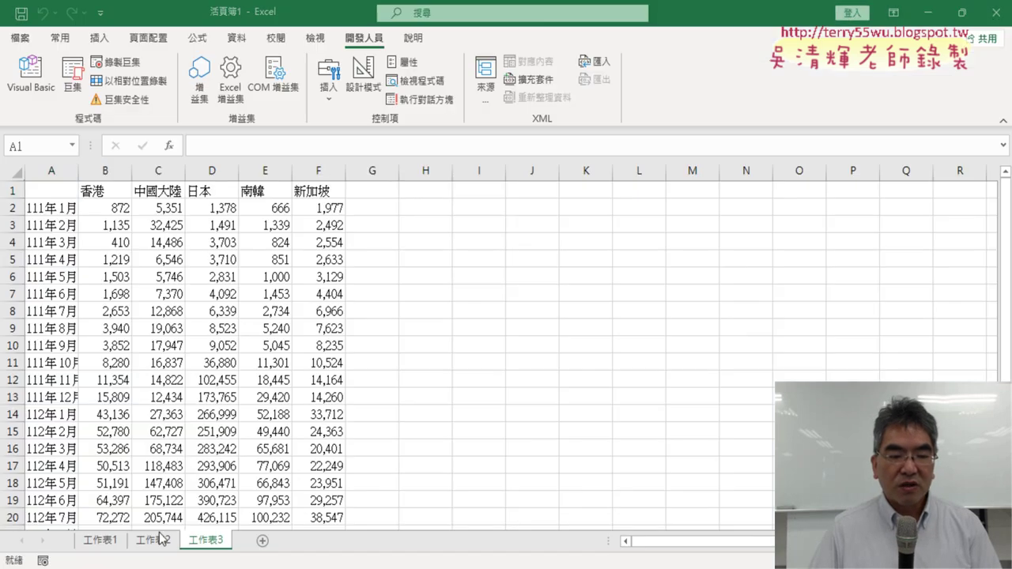
{"action": "left_click", "coordinate": [105, 171]}
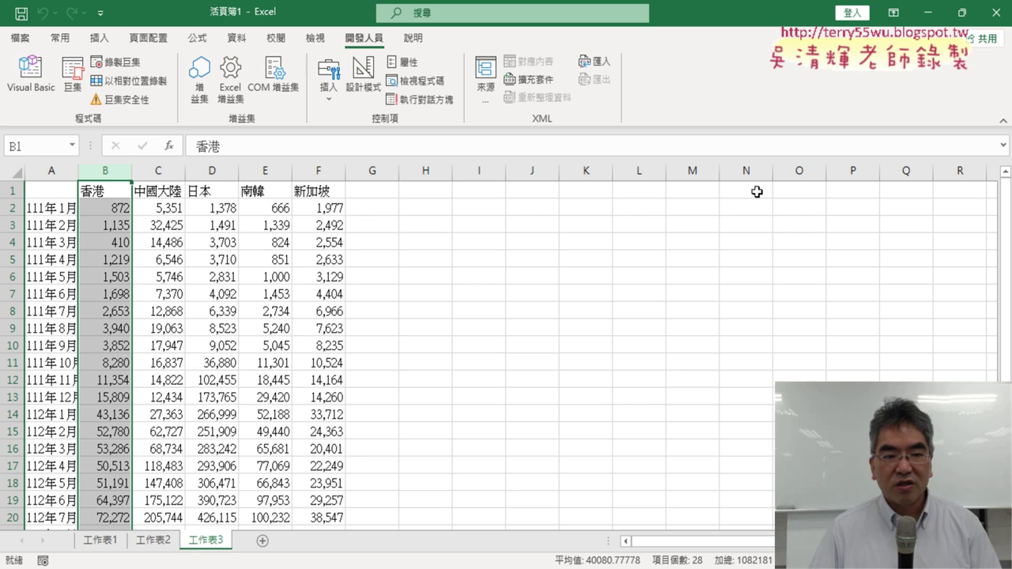
{"action": "left_click", "coordinate": [46, 190]}
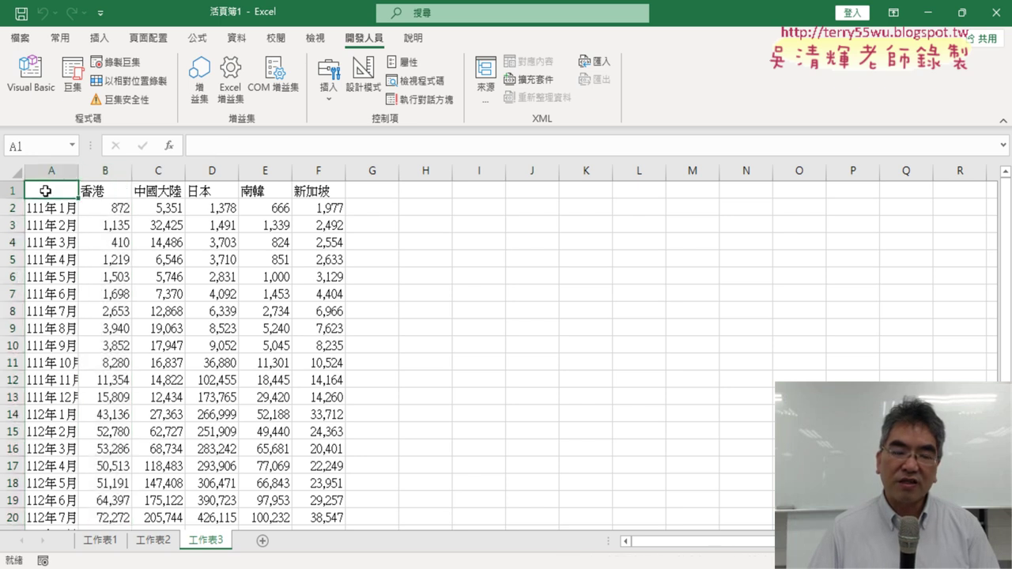
{"action": "left_click", "coordinate": [99, 191]}
{"action": "left_click", "coordinate": [161, 191]}
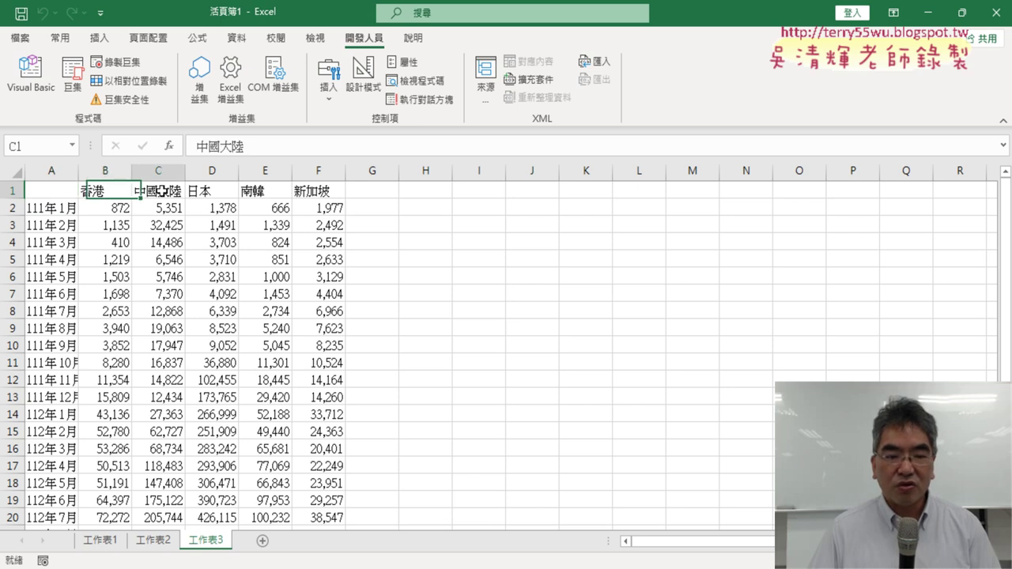
{"action": "left_click", "coordinate": [221, 191]}
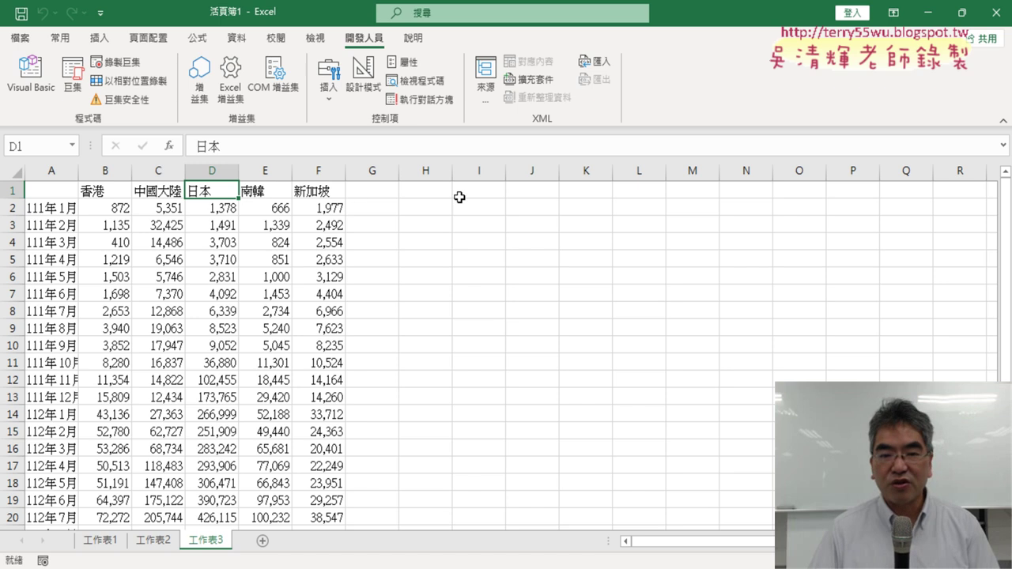
Step: Mark H1:L10 beside the data as the area where the chart will go
{"action": "left_click", "coordinate": [373, 170]}
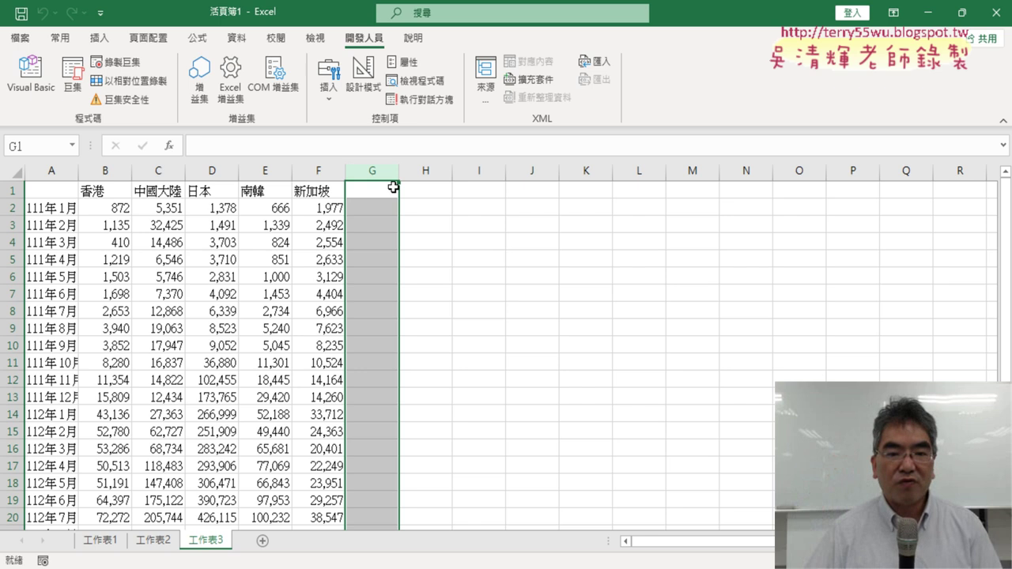
{"action": "mouse_move", "coordinate": [419, 190]}
{"action": "left_mouse_down"}
{"action": "mouse_move", "coordinate": [744, 257]}
{"action": "mouse_move", "coordinate": [656, 261]}
{"action": "mouse_move", "coordinate": [658, 346]}
{"action": "left_mouse_up"}
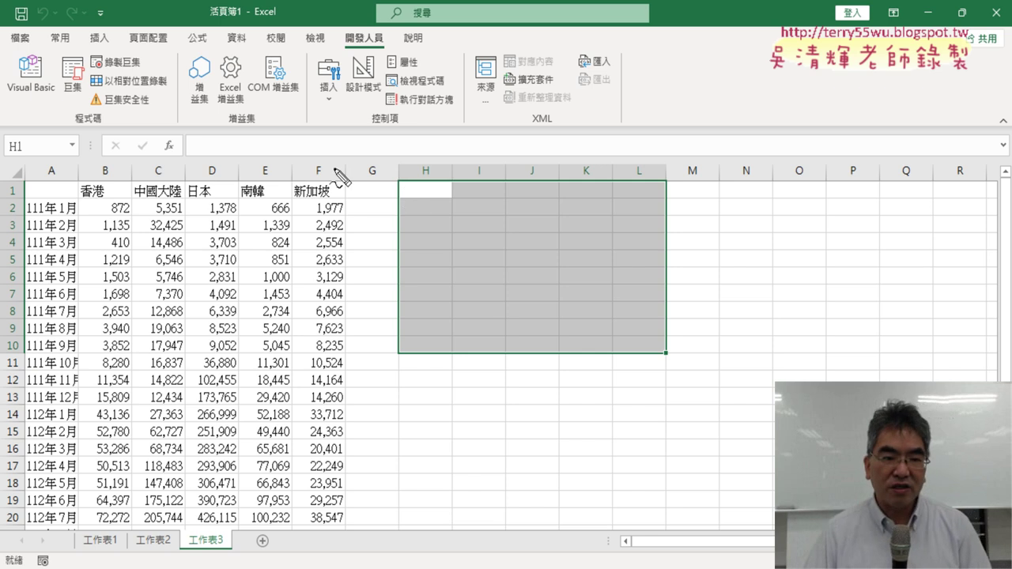
{"action": "left_click_drag", "start_coordinate": [394, 192], "coordinate": [404, 356]}
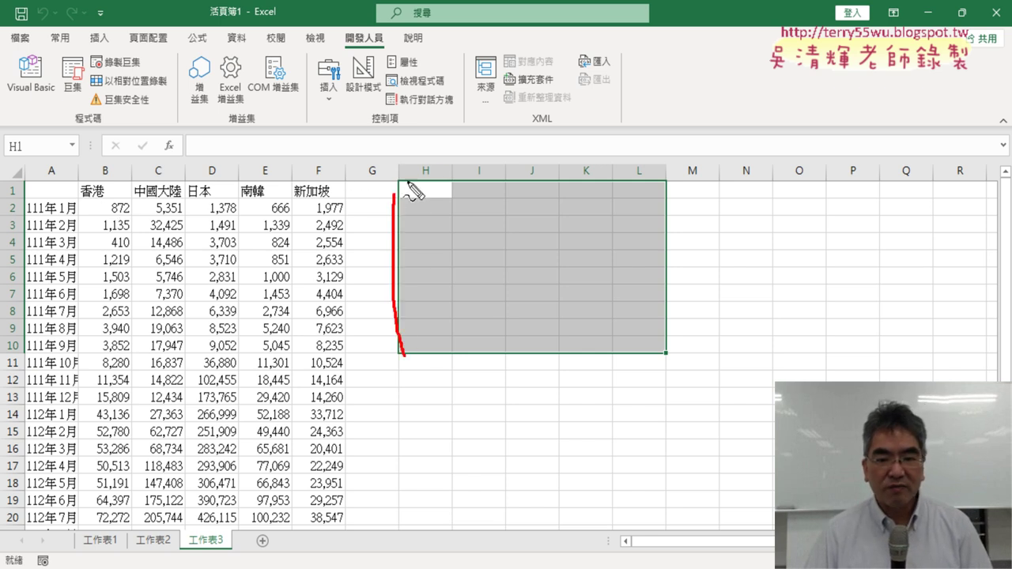
{"action": "mouse_move", "coordinate": [411, 170]}
{"action": "left_mouse_down"}
{"action": "mouse_move", "coordinate": [695, 170]}
{"action": "mouse_move", "coordinate": [681, 363]}
{"action": "left_mouse_up"}
{"action": "left_click_drag", "start_coordinate": [405, 352], "coordinate": [662, 358]}
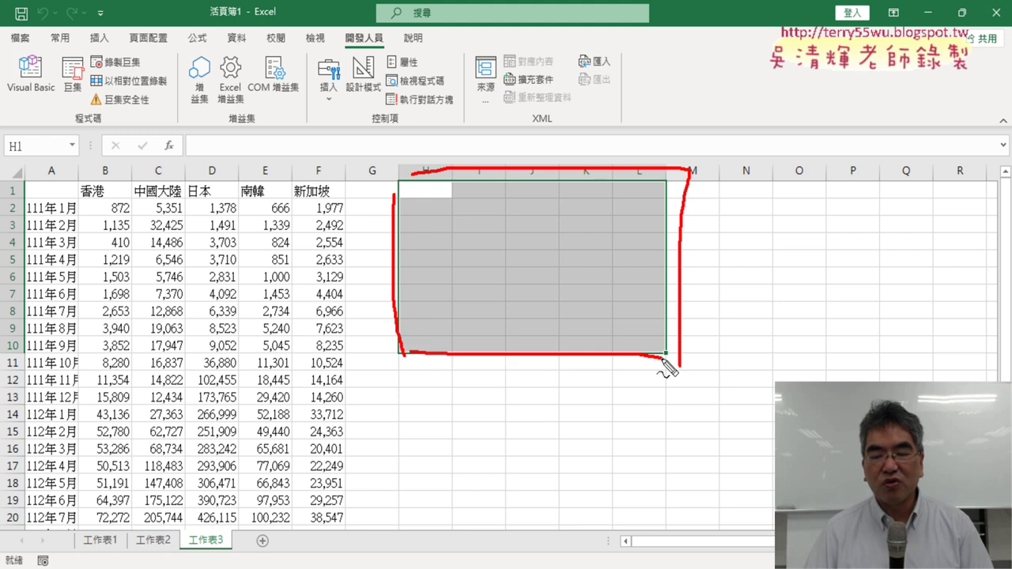
{"action": "key", "text": "Escape"}
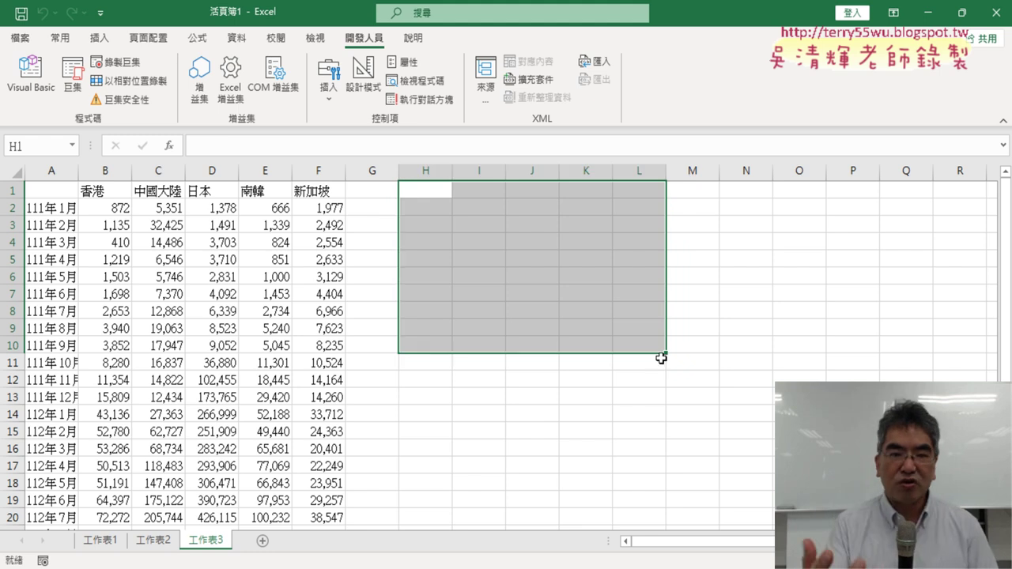
Step: Insert empty lines below ImportDataFromWeb's End Sub in Module1, then return to the Google Doc notes
{"action": "left_click", "coordinate": [30, 75]}
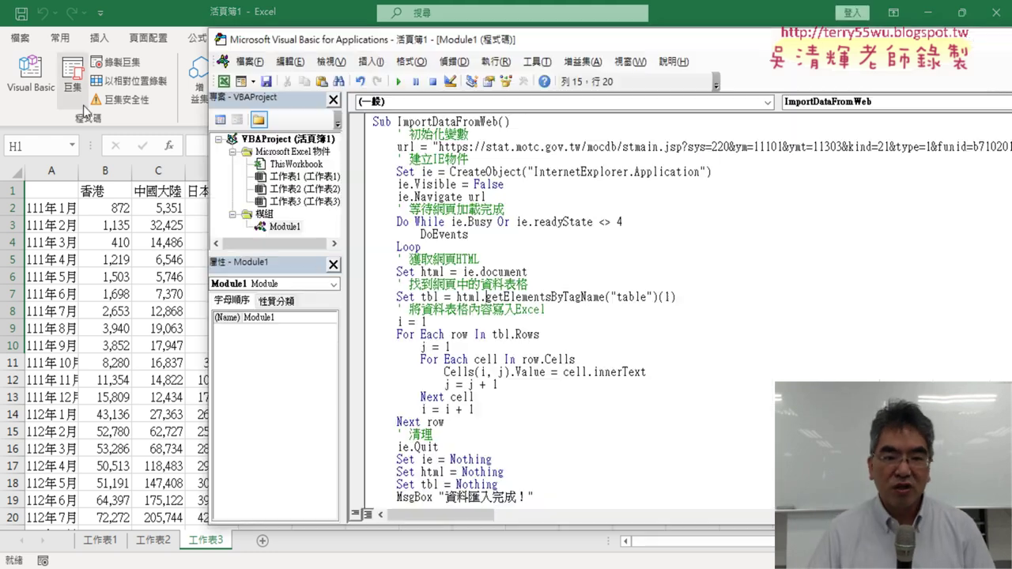
{"action": "scroll", "coordinate": [479, 312], "scroll_direction": "down", "scroll_amount": 1}
{"action": "left_click", "coordinate": [413, 498]}
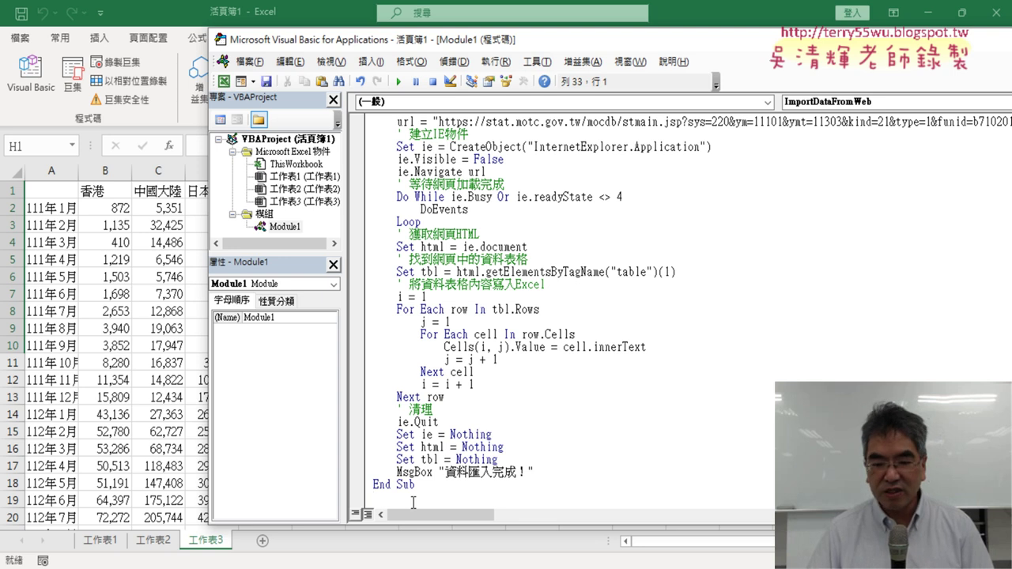
{"action": "key", "text": "Return"}
{"action": "key", "text": "Return"}
{"action": "key", "text": "Return"}
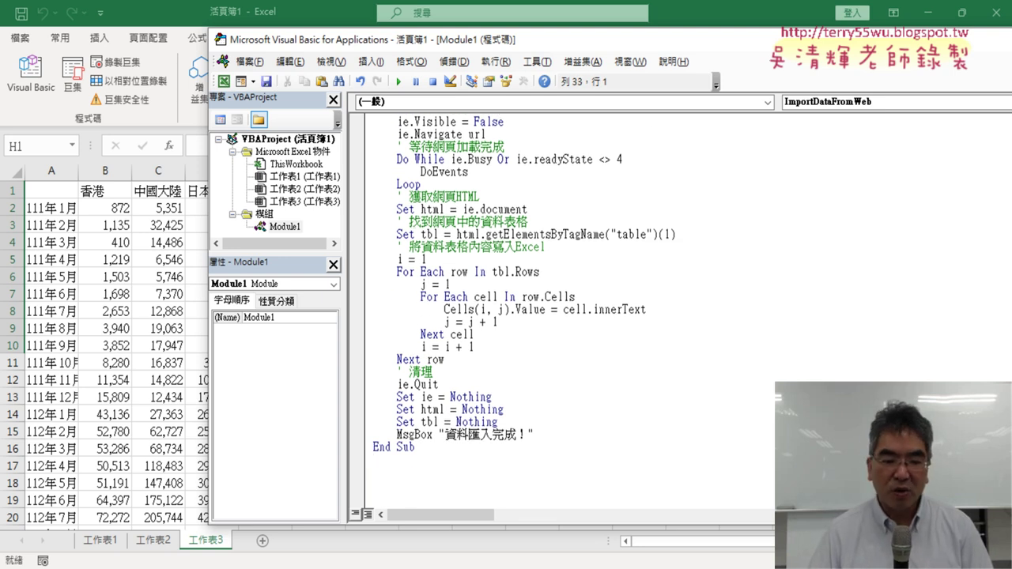
{"action": "key", "text": "alt+Tab"}
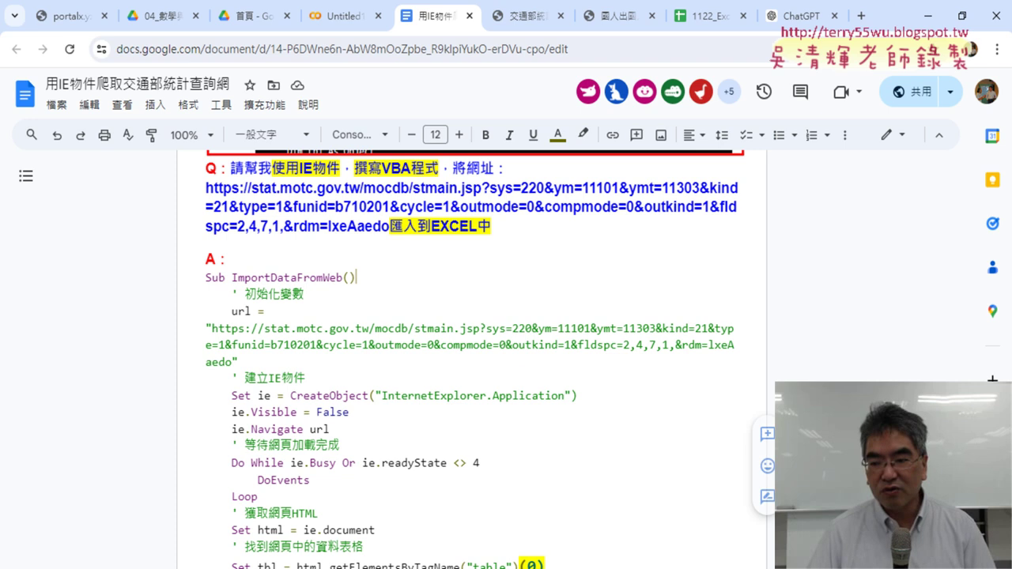
{"action": "left_click_drag", "start_coordinate": [966, 301], "coordinate": [978, 143]}
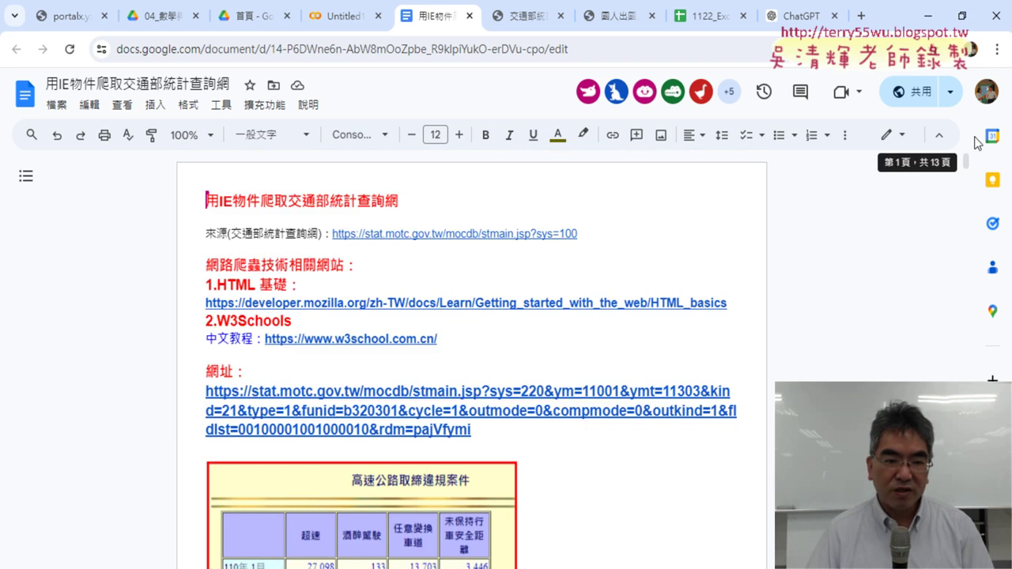
Step: Select the code from Sub 超速折線圖() through the 刪圖 routine's End Sub for copying
{"action": "scroll", "coordinate": [340, 269], "scroll_direction": "down", "scroll_amount": 4}
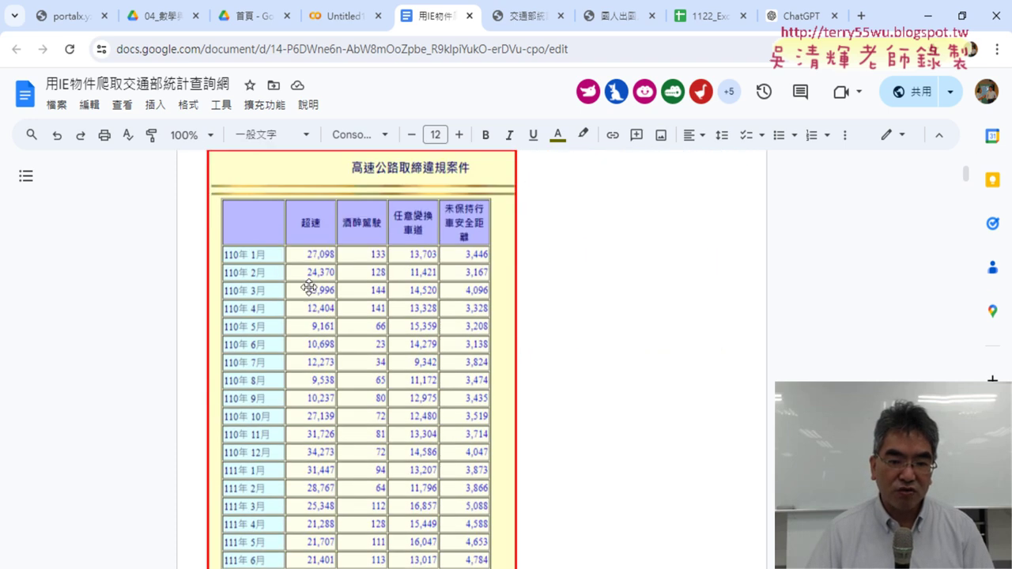
{"action": "scroll", "coordinate": [308, 286], "scroll_direction": "down", "scroll_amount": 5}
{"action": "scroll", "coordinate": [311, 292], "scroll_direction": "down", "scroll_amount": 5}
{"action": "scroll", "coordinate": [311, 291], "scroll_direction": "down", "scroll_amount": 5}
{"action": "scroll", "coordinate": [314, 293], "scroll_direction": "down", "scroll_amount": 3}
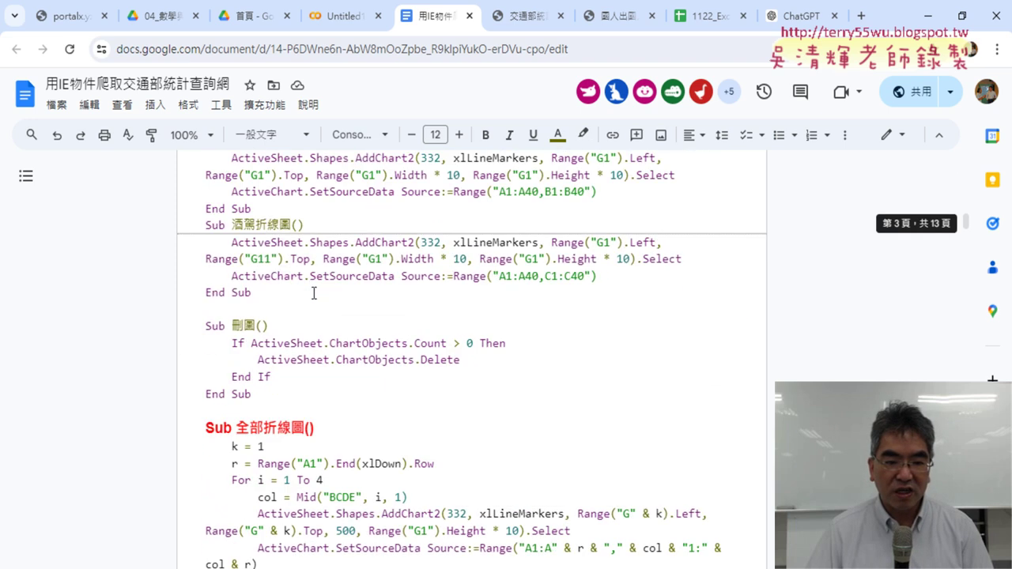
{"action": "scroll", "coordinate": [314, 292], "scroll_direction": "up", "scroll_amount": 1}
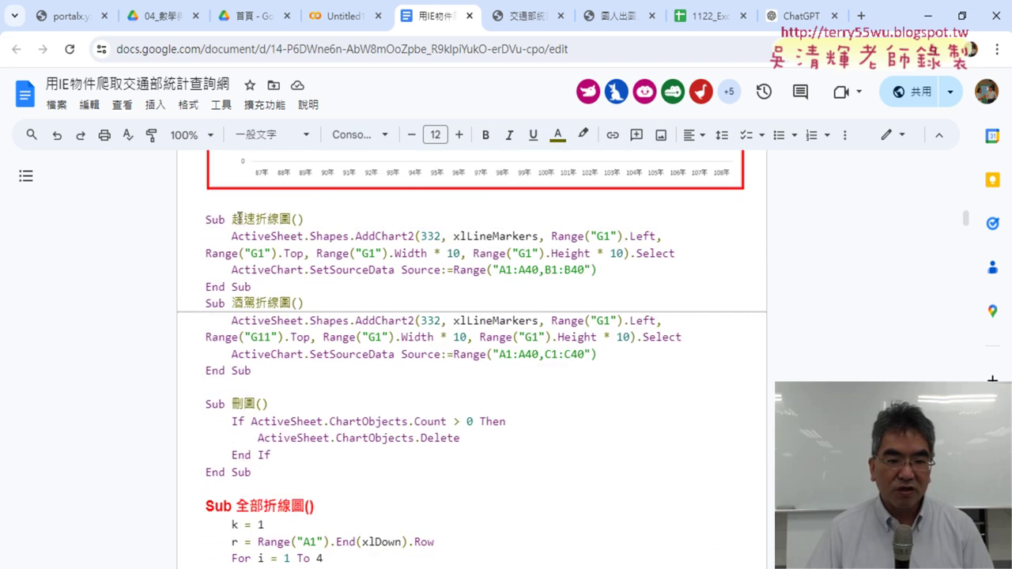
{"action": "left_click_drag", "start_coordinate": [257, 219], "coordinate": [239, 219]}
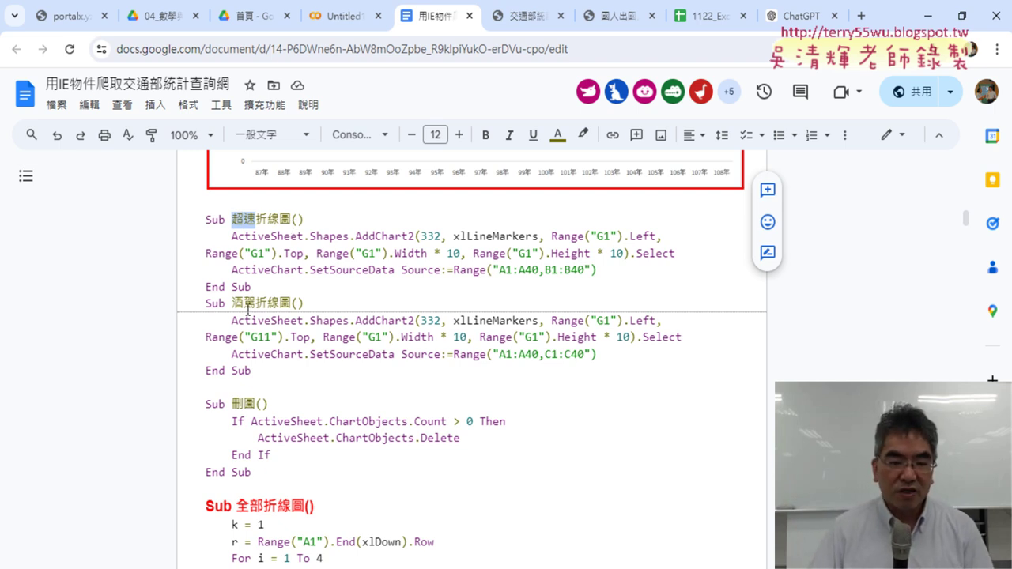
{"action": "left_click_drag", "start_coordinate": [232, 303], "coordinate": [257, 299]}
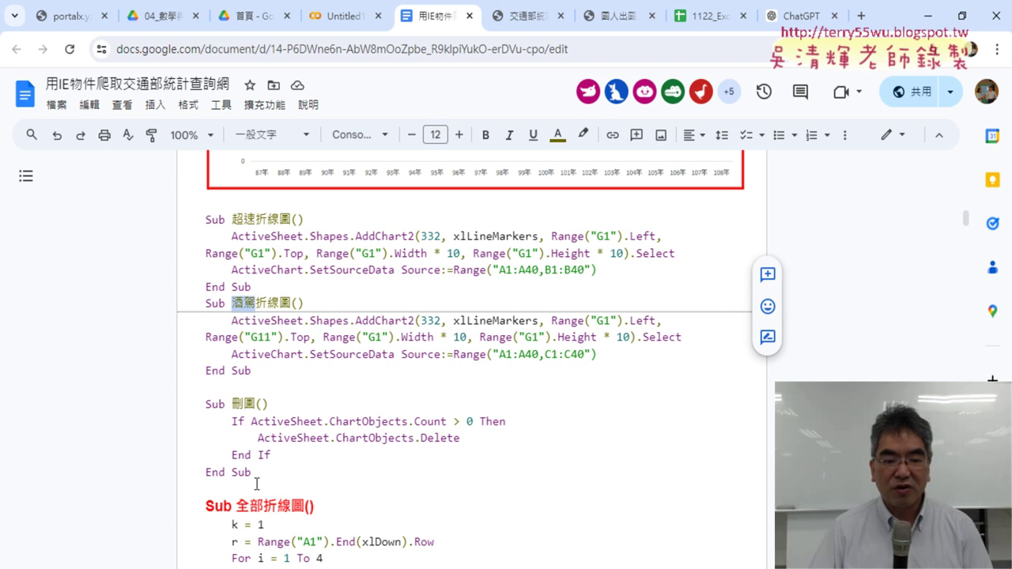
{"action": "left_click_drag", "start_coordinate": [256, 478], "coordinate": [204, 221]}
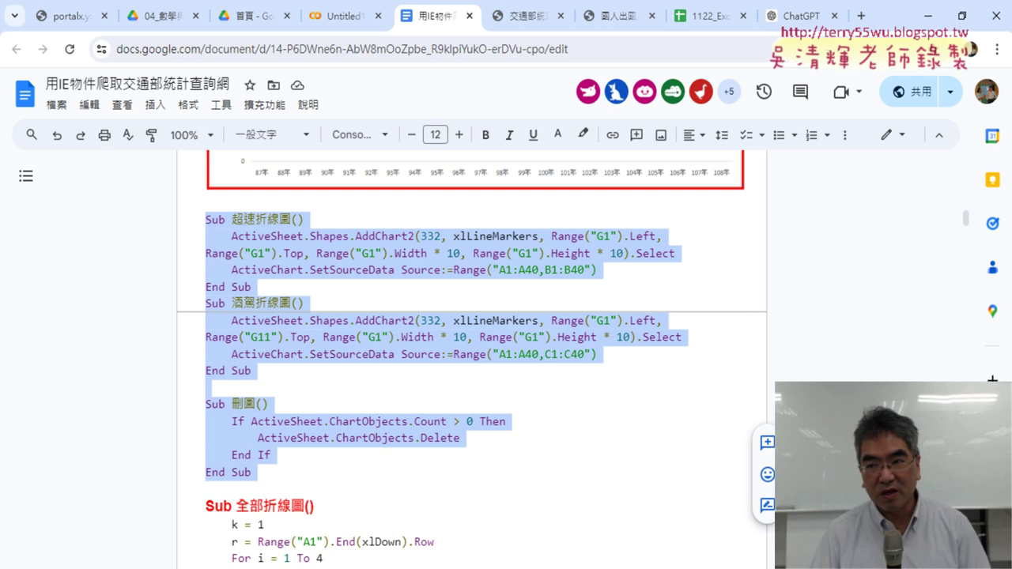
Step: Paste the three chart routines below End Sub and rename 超速折線圖 to 香港折線圖
{"action": "key", "text": "alt+Tab"}
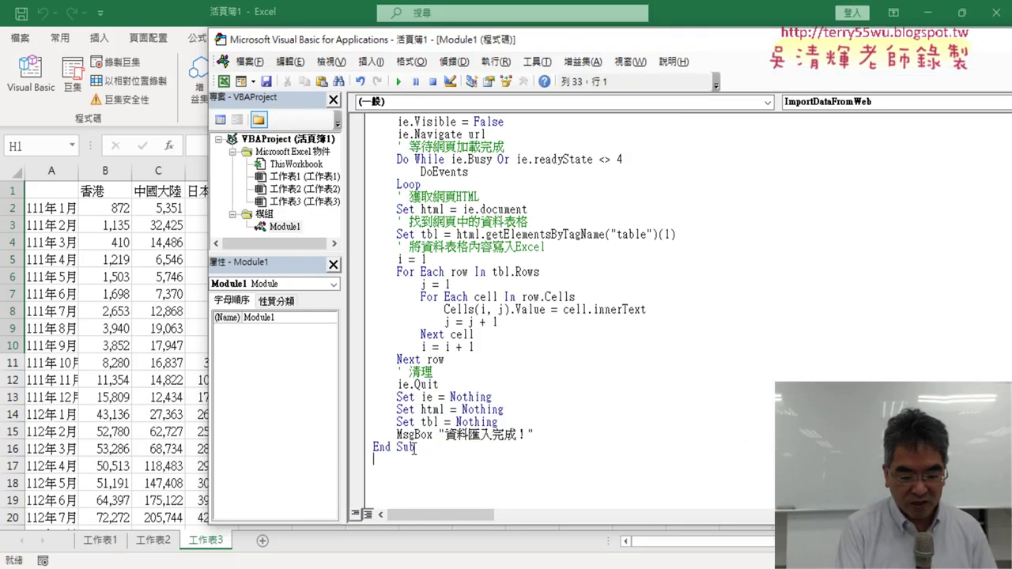
{"action": "key", "text": "ctrl+v"}
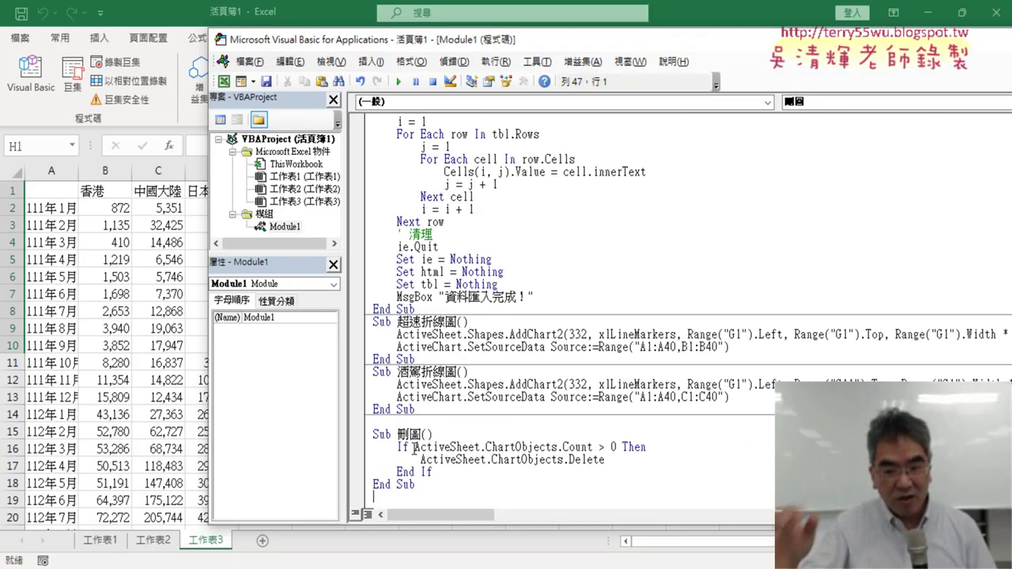
{"action": "left_click", "coordinate": [448, 321]}
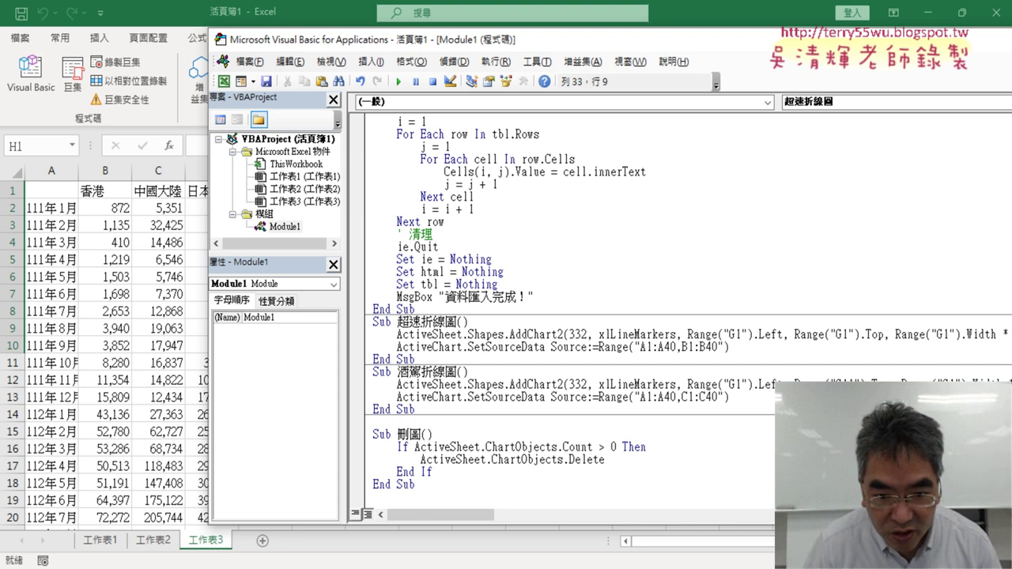
{"action": "key", "text": "shift+Left"}
{"action": "key", "text": "shift+Left"}
{"action": "type", "text": "ceO"}
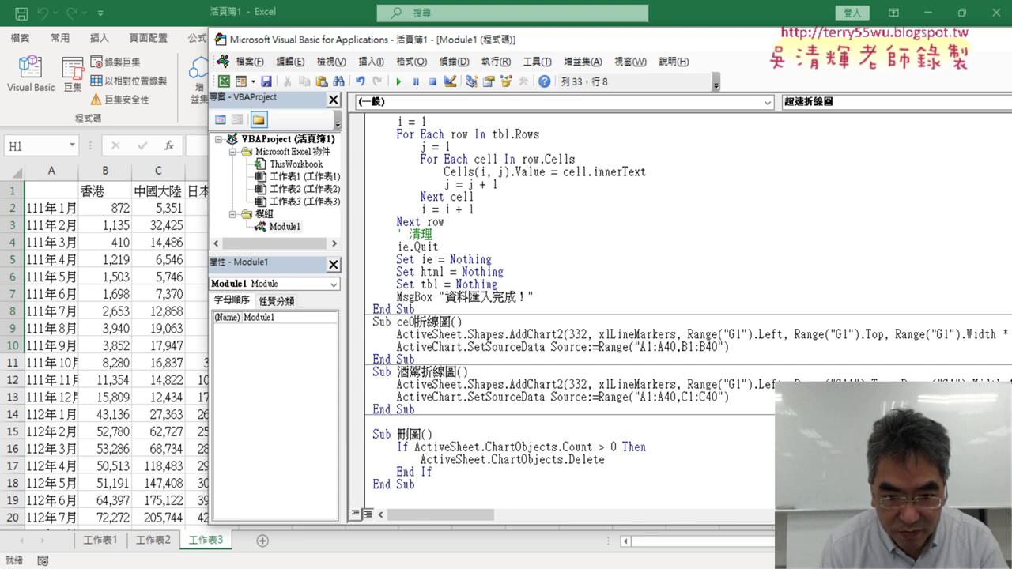
{"action": "key", "text": "BackSpace"}
{"action": "key", "text": "BackSpace"}
{"action": "key", "text": "BackSpace"}
{"action": "type", "text": "相ㄍ"}
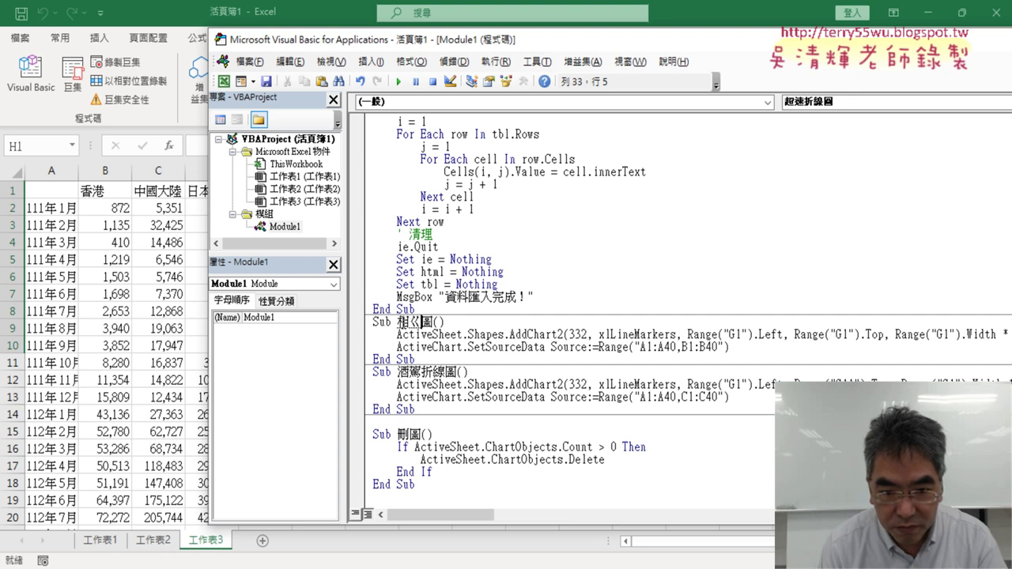
{"action": "type", "text": "ㄑㄊ"}
{"action": "type", "text": "香港折線圖"}
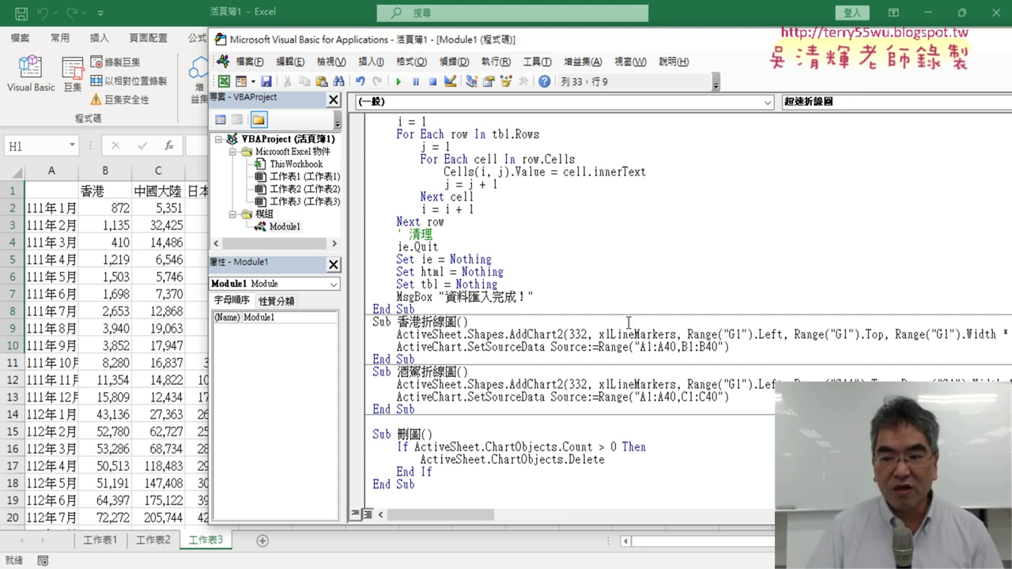
Step: Reposition and resize the VBA editor window so the sheet and full code lines show
{"action": "left_click_drag", "start_coordinate": [606, 43], "coordinate": [475, 46]}
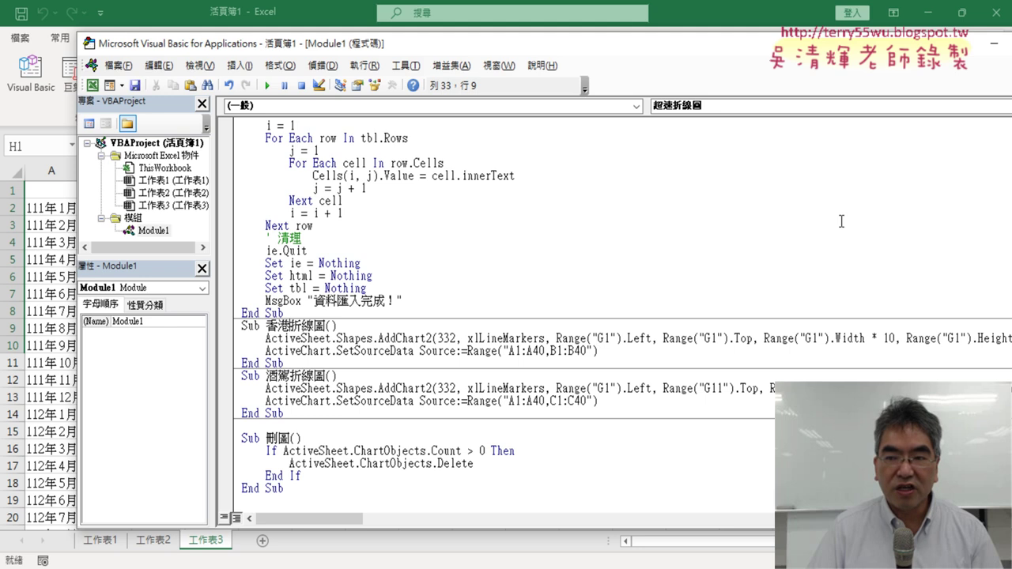
{"action": "left_click_drag", "start_coordinate": [788, 45], "coordinate": [661, 41]}
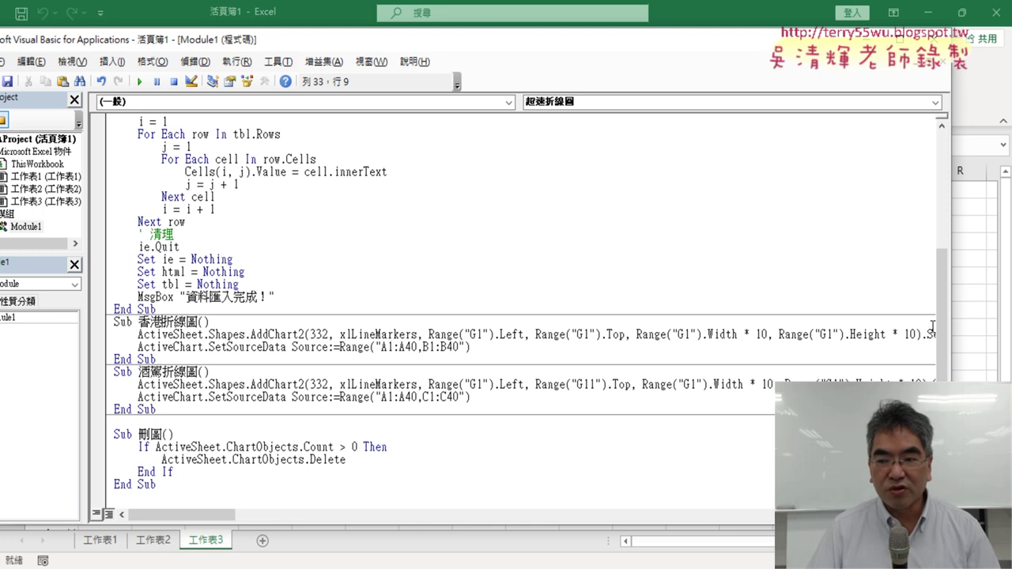
{"action": "left_click_drag", "start_coordinate": [951, 328], "coordinate": [353, 308]}
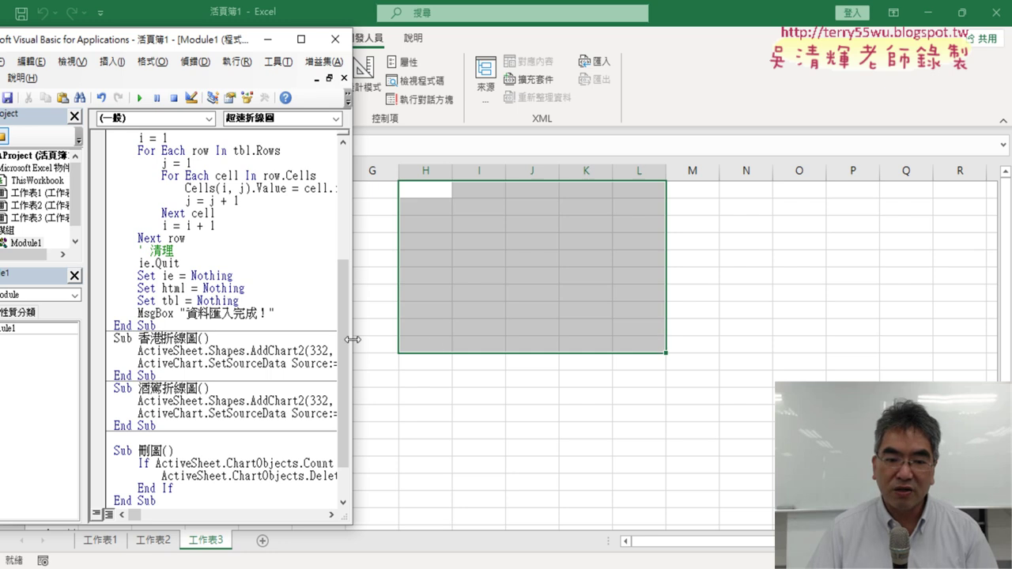
{"action": "left_click_drag", "start_coordinate": [352, 339], "coordinate": [785, 340]}
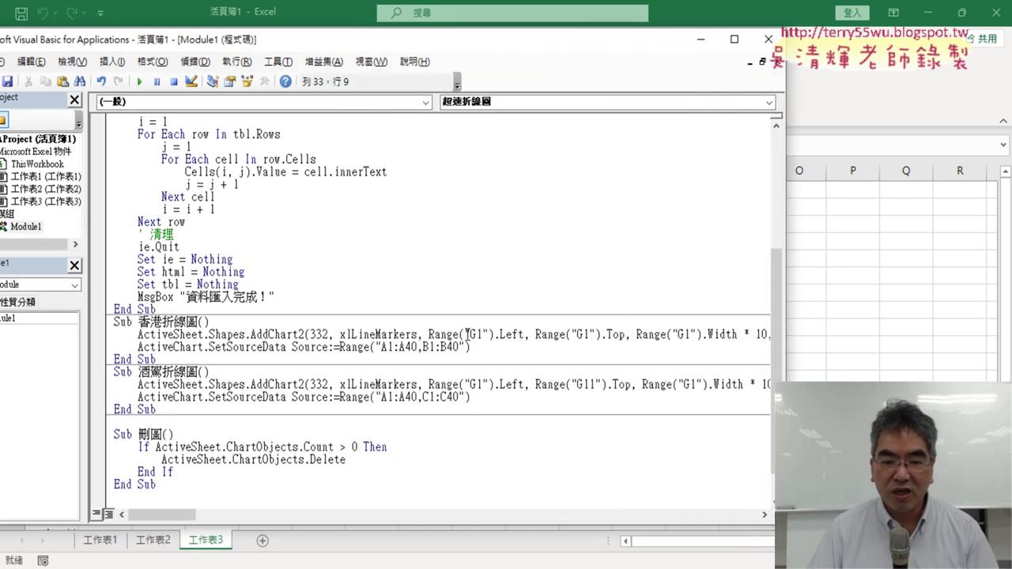
Step: Change the left, top and width Range("G1") references to H1 and the width multiplier 10 to 5
{"action": "left_click_drag", "start_coordinate": [430, 335], "coordinate": [626, 335]}
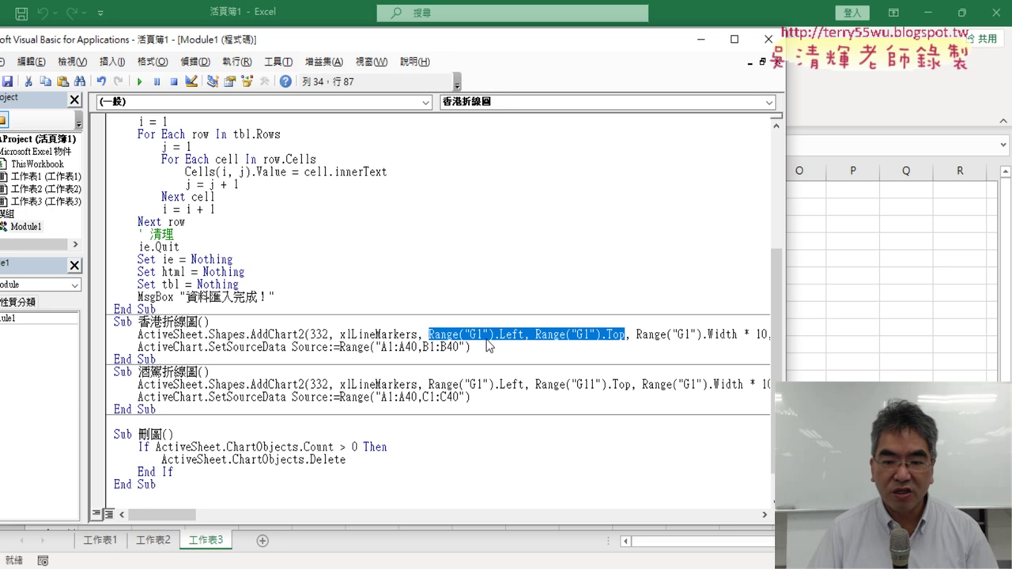
{"action": "left_click_drag", "start_coordinate": [476, 334], "coordinate": [470, 335]}
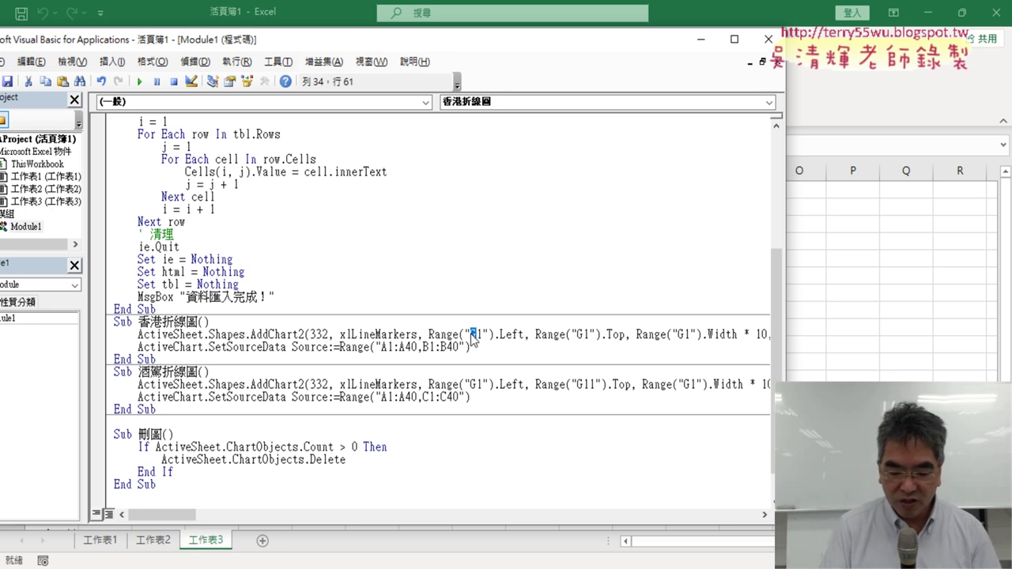
{"action": "type", "text": "H"}
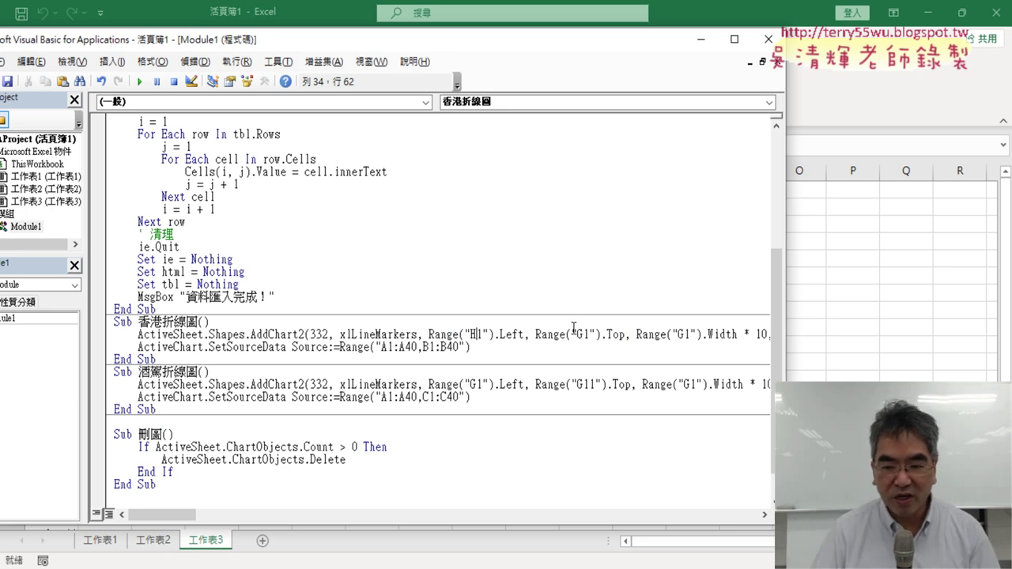
{"action": "left_click_drag", "start_coordinate": [586, 334], "coordinate": [577, 334]}
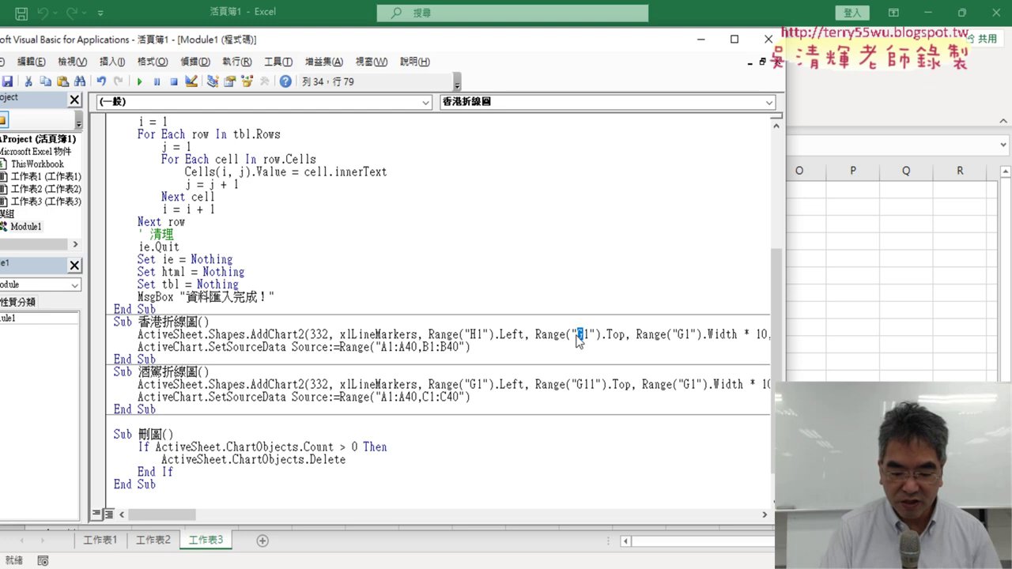
{"action": "type", "text": "H"}
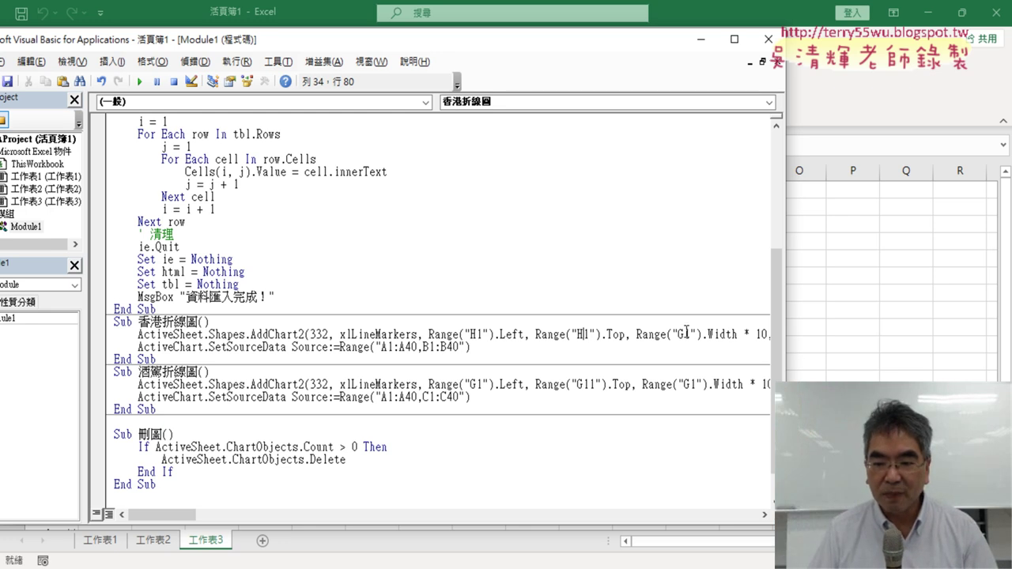
{"action": "left_click_drag", "start_coordinate": [686, 334], "coordinate": [679, 333]}
{"action": "type", "text": "H"}
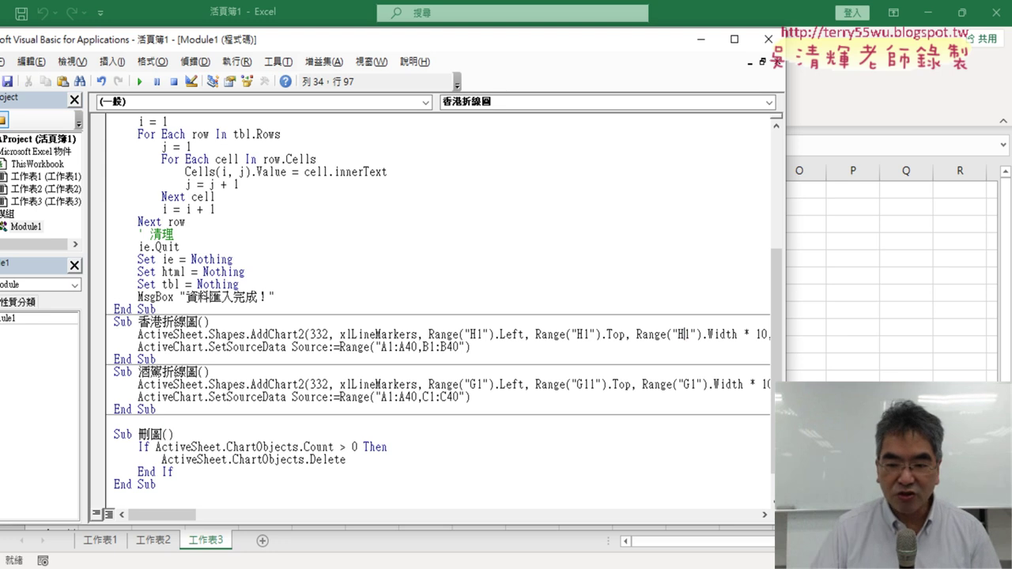
{"action": "double_click", "coordinate": [762, 334]}
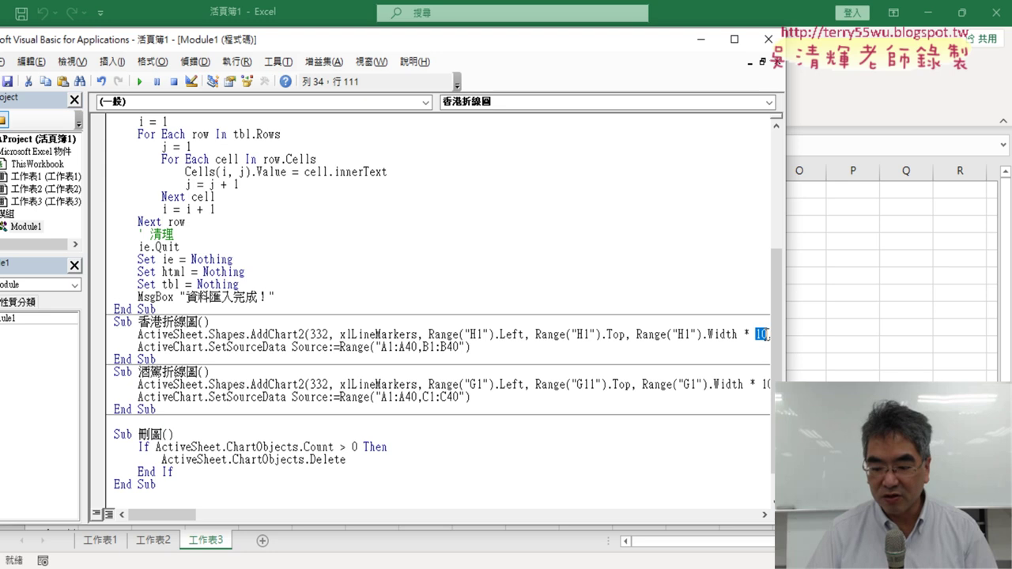
{"action": "type", "text": "5"}
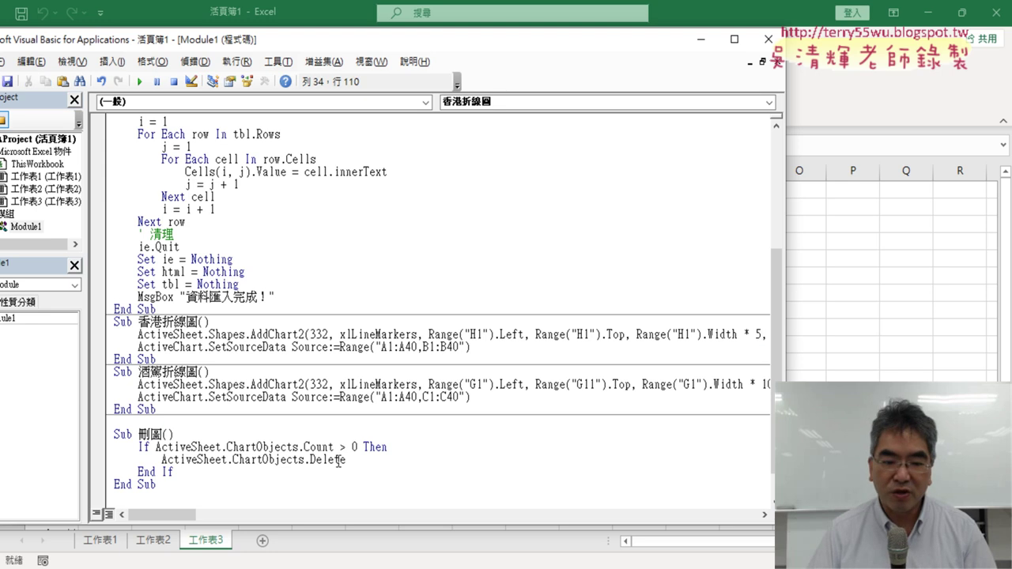
Step: Set the height reference to H1 and point out the SetSourceData range A1:A40,B1:B40
{"action": "left_click_drag", "start_coordinate": [177, 515], "coordinate": [204, 514]}
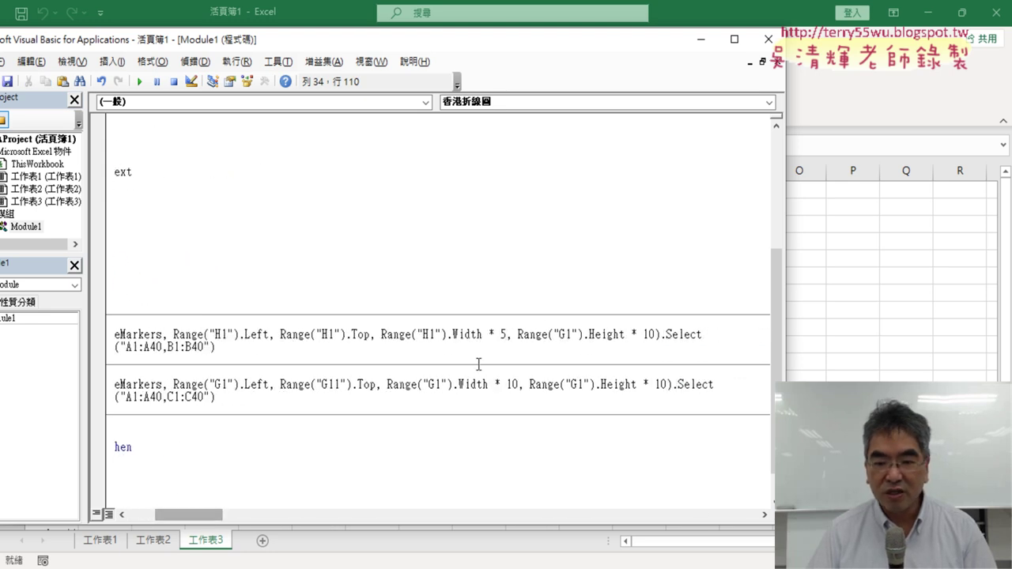
{"action": "double_click", "coordinate": [563, 334]}
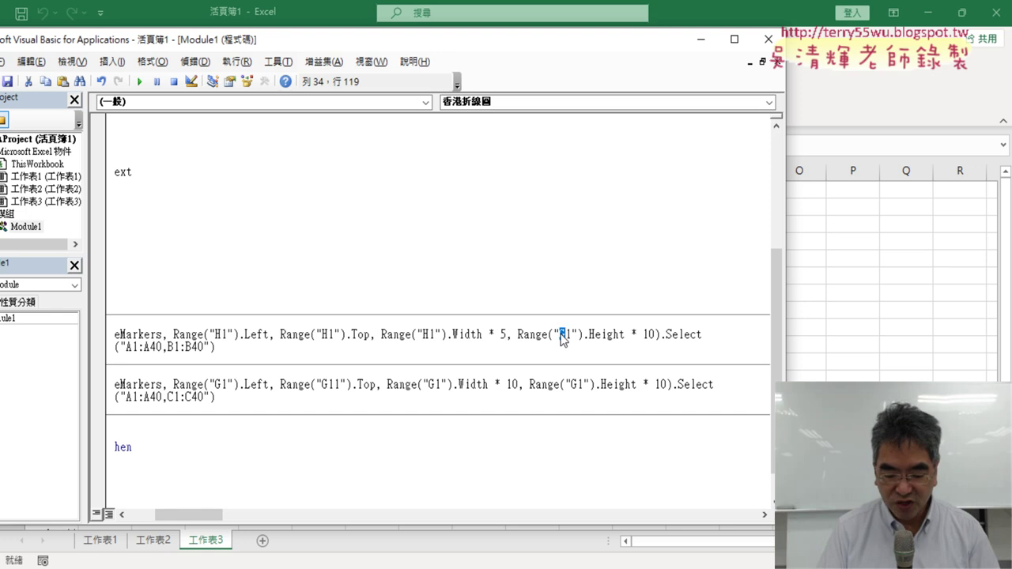
{"action": "type", "text": "H1"}
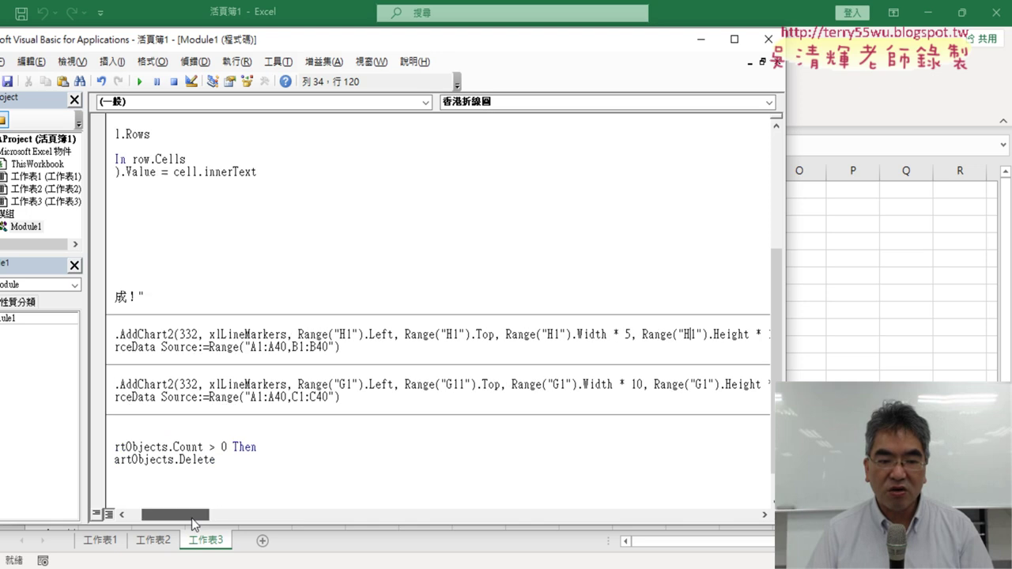
{"action": "left_click_drag", "start_coordinate": [204, 515], "coordinate": [158, 517]}
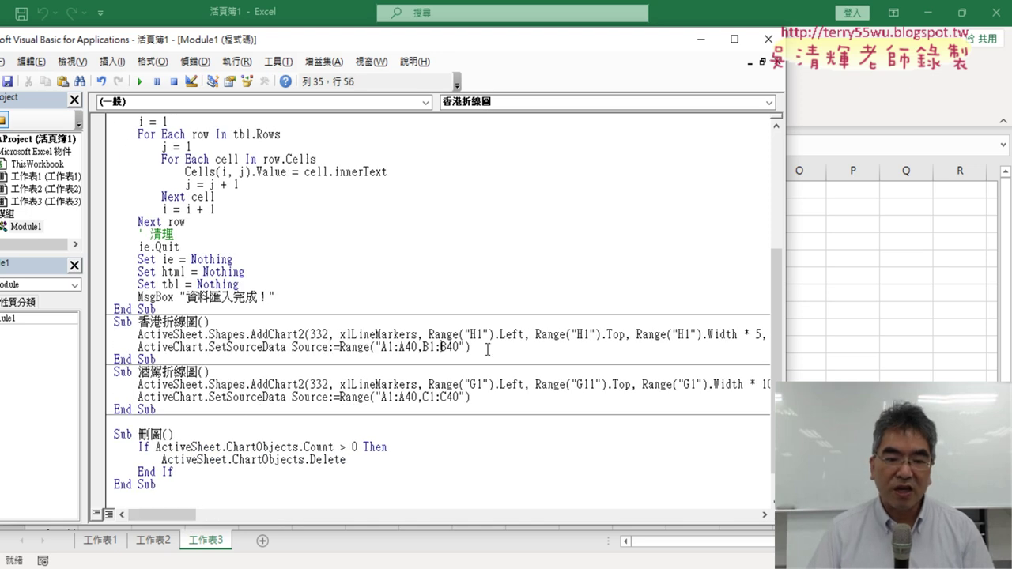
{"action": "left_click_drag", "start_coordinate": [485, 349], "coordinate": [338, 353]}
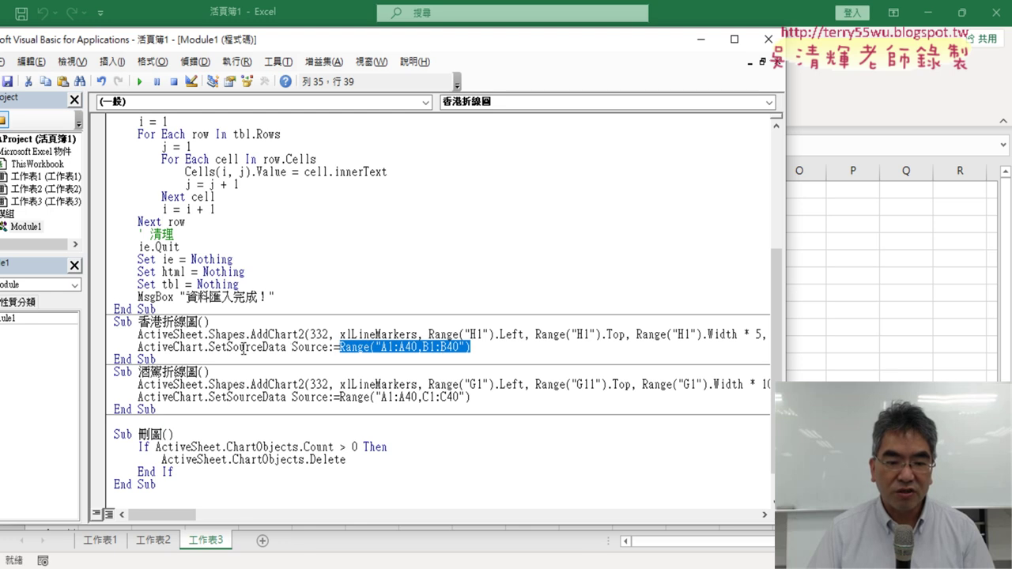
{"action": "left_click_drag", "start_coordinate": [227, 349], "coordinate": [290, 348]}
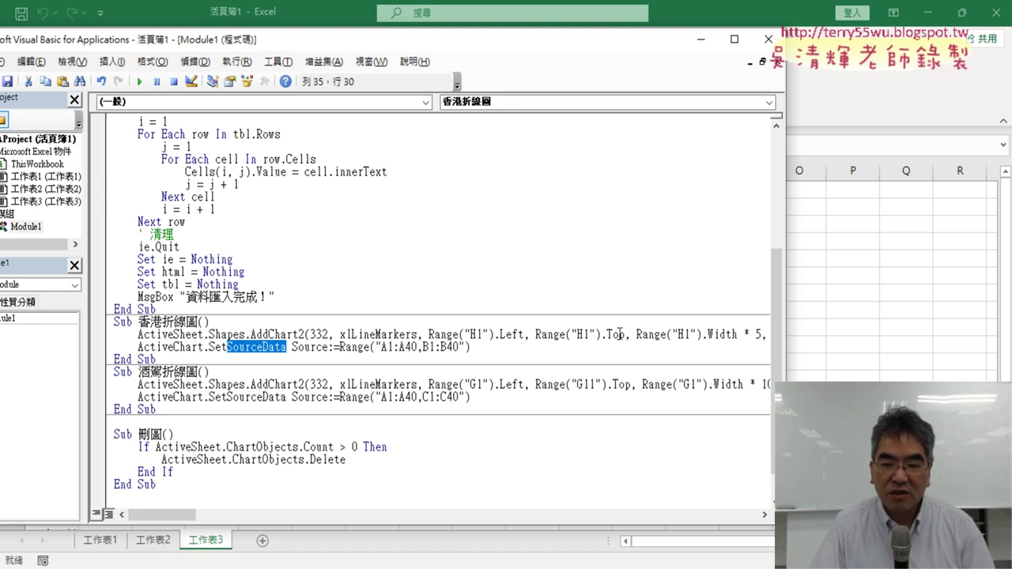
Step: Confirm on the worksheet that the monthly data ends at row A28
{"action": "left_click", "coordinate": [840, 362]}
{"action": "left_click", "coordinate": [67, 211]}
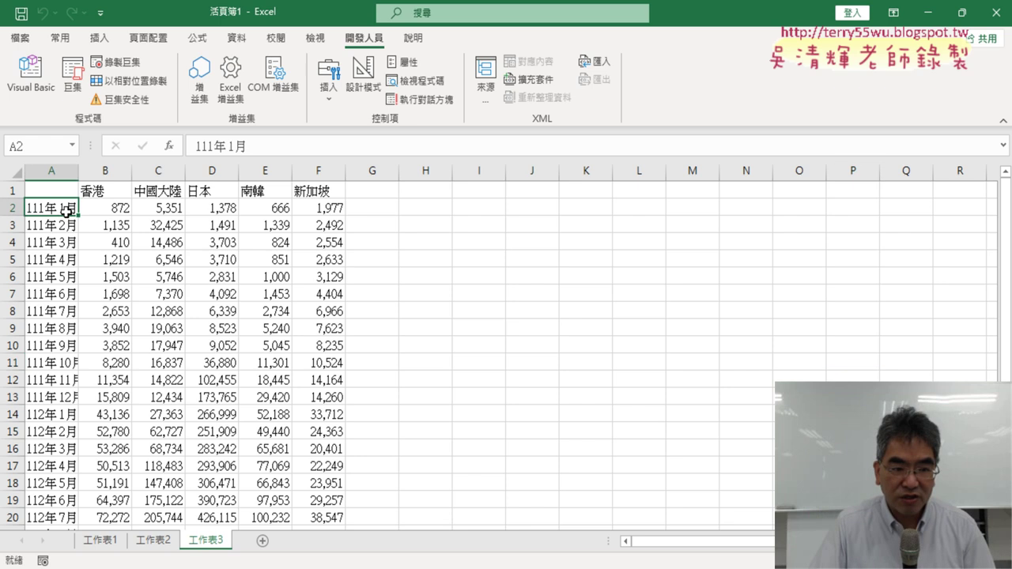
{"action": "key", "text": "ctrl+Down"}
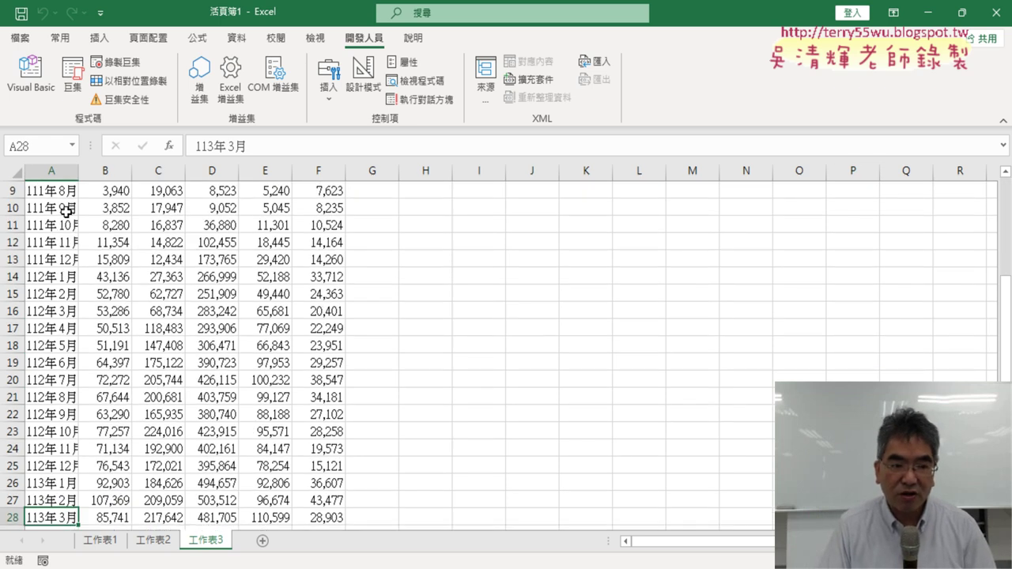
Step: Change the SetSourceData range to A1:A28,B1:B28 and narrow the code window
{"action": "left_click", "coordinate": [39, 87]}
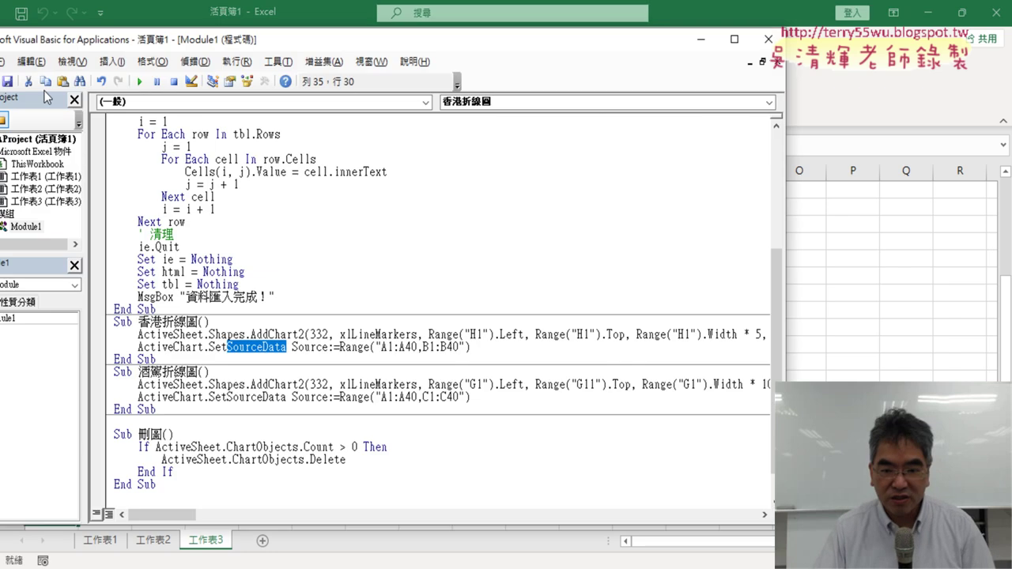
{"action": "left_click", "coordinate": [414, 347]}
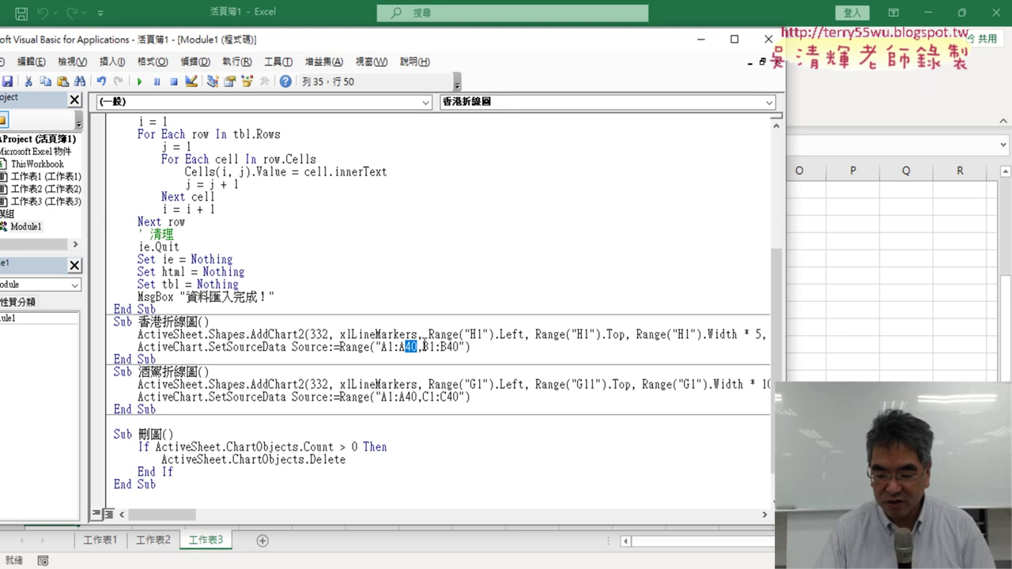
{"action": "type", "text": "28"}
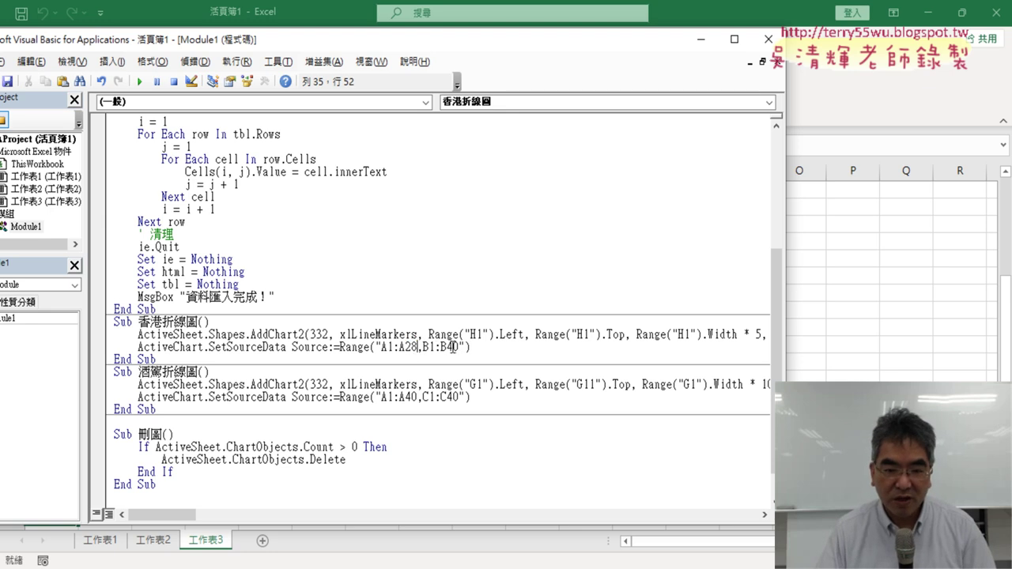
{"action": "left_click_drag", "start_coordinate": [446, 346], "coordinate": [455, 346]}
{"action": "type", "text": "28"}
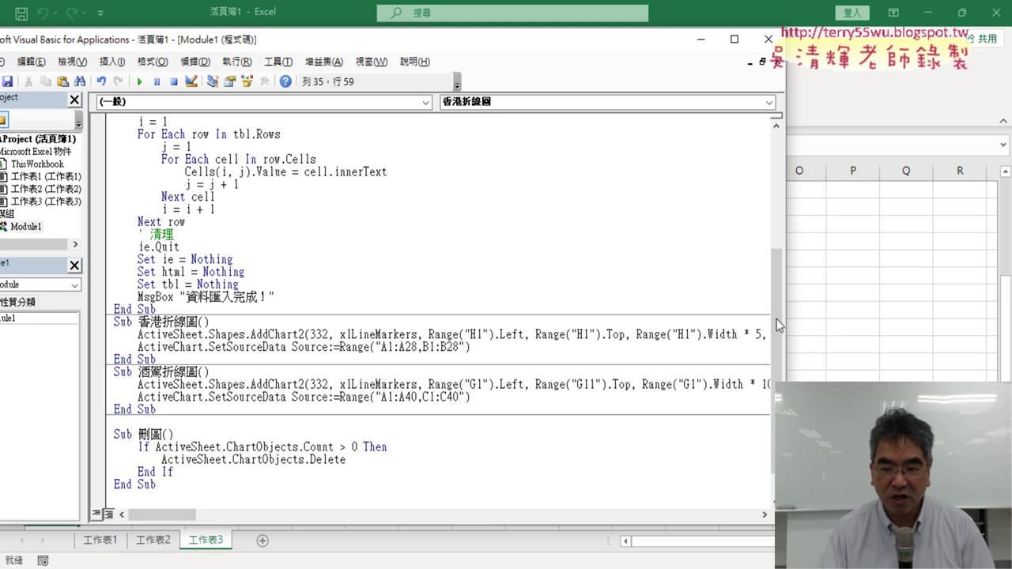
{"action": "left_click_drag", "start_coordinate": [786, 317], "coordinate": [332, 326]}
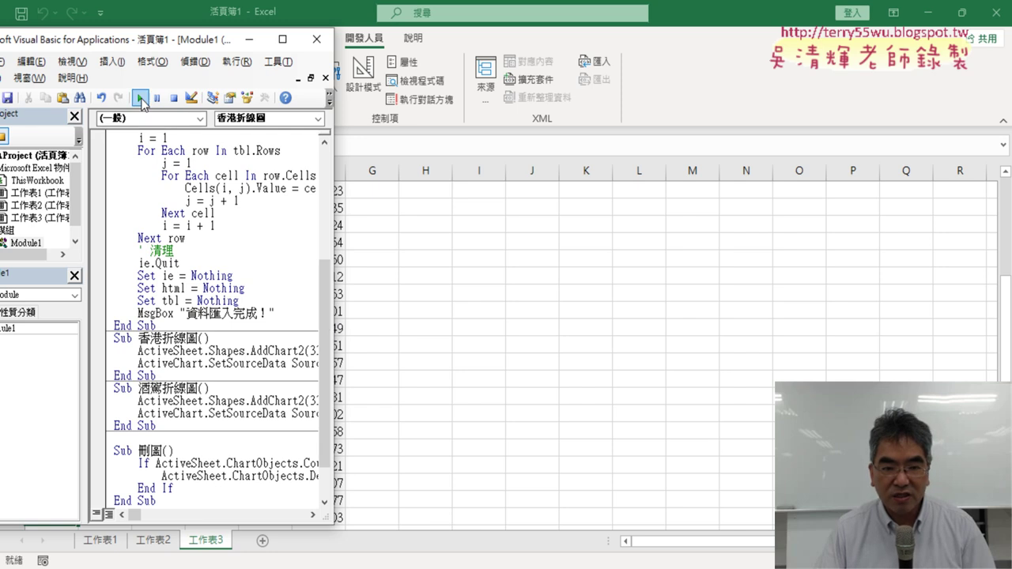
Step: Run 香港折線圖 to add the 香港 line chart to 工作表3, then widen the code window
{"action": "left_click", "coordinate": [141, 98]}
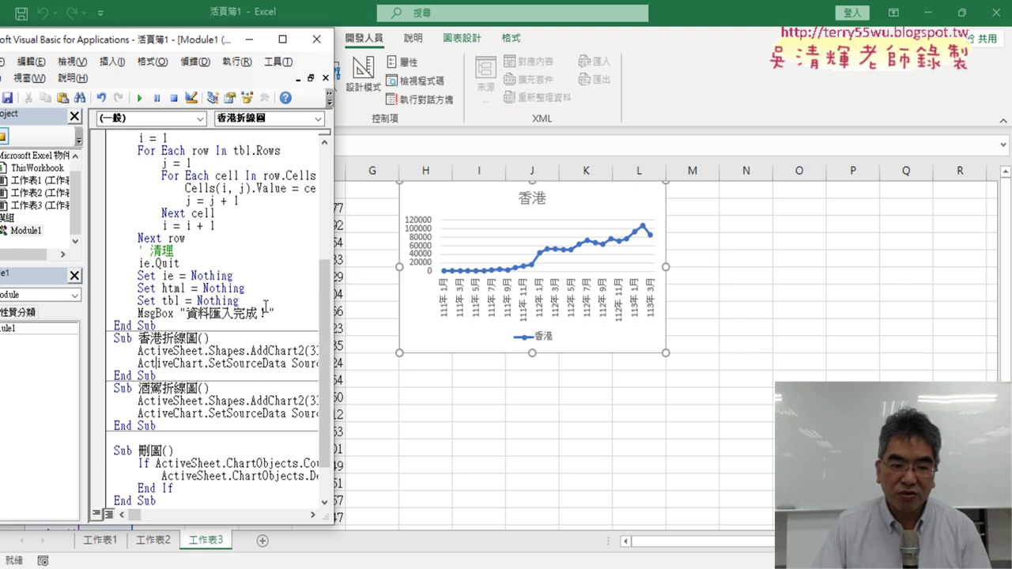
{"action": "left_click_drag", "start_coordinate": [332, 329], "coordinate": [956, 320]}
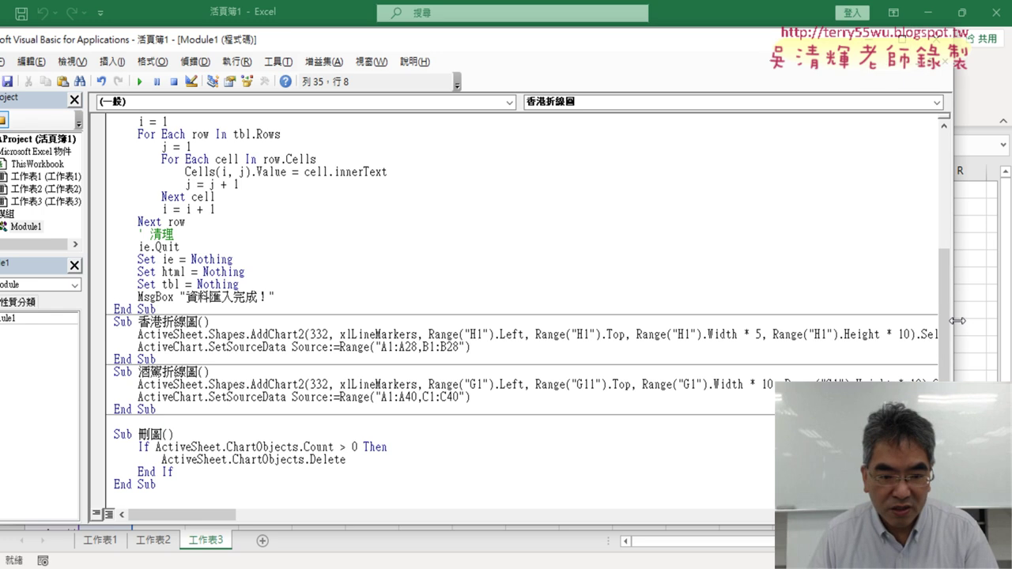
Step: Paste the Hong Kong AddChart2 line over the 酒駕 macro's line and rename the Sub 中國大陸折線圖
{"action": "left_click", "coordinate": [103, 335]}
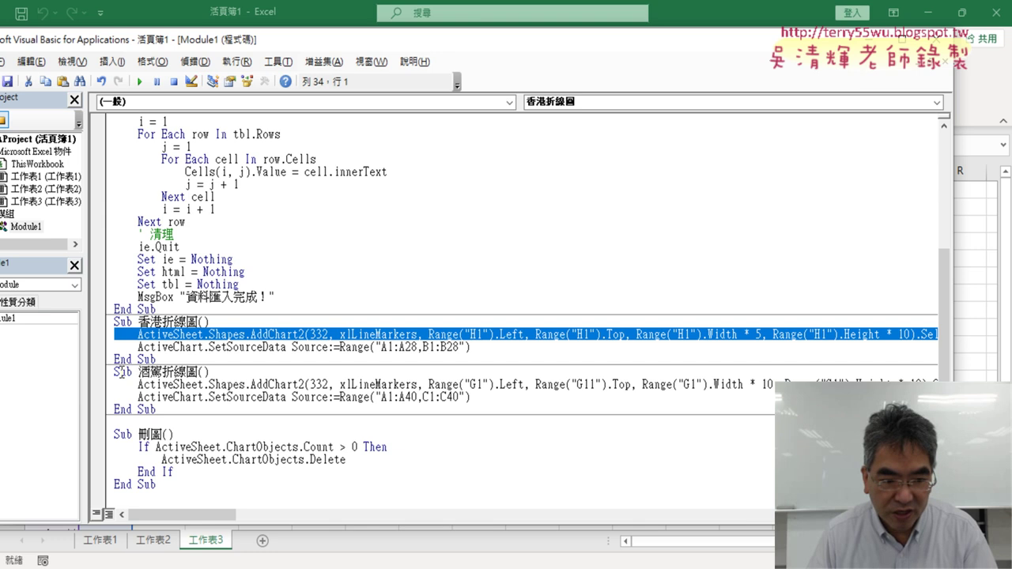
{"action": "left_click", "coordinate": [103, 387]}
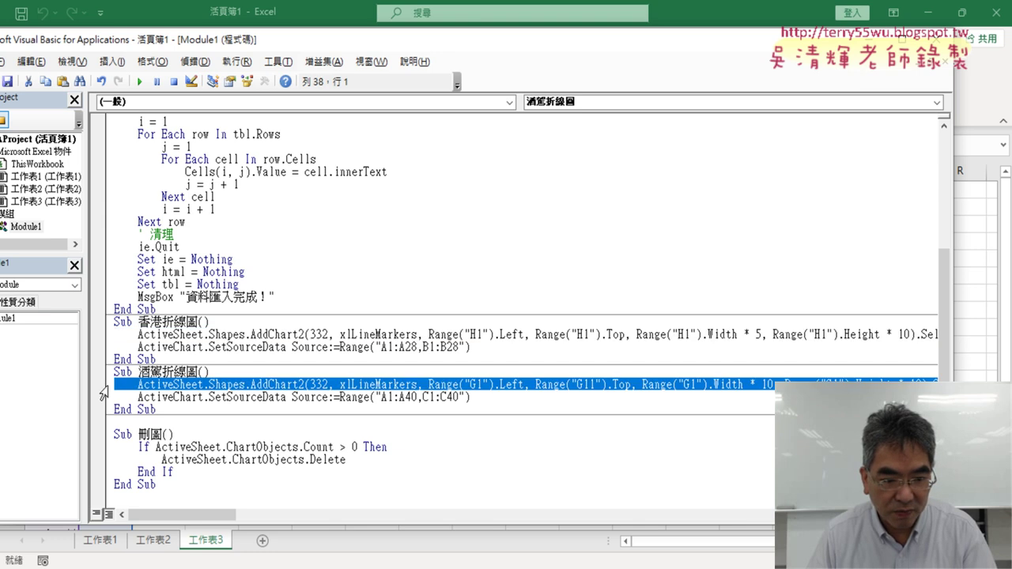
{"action": "key", "text": "ctrl+v"}
{"action": "left_click_drag", "start_coordinate": [138, 371], "coordinate": [164, 371]}
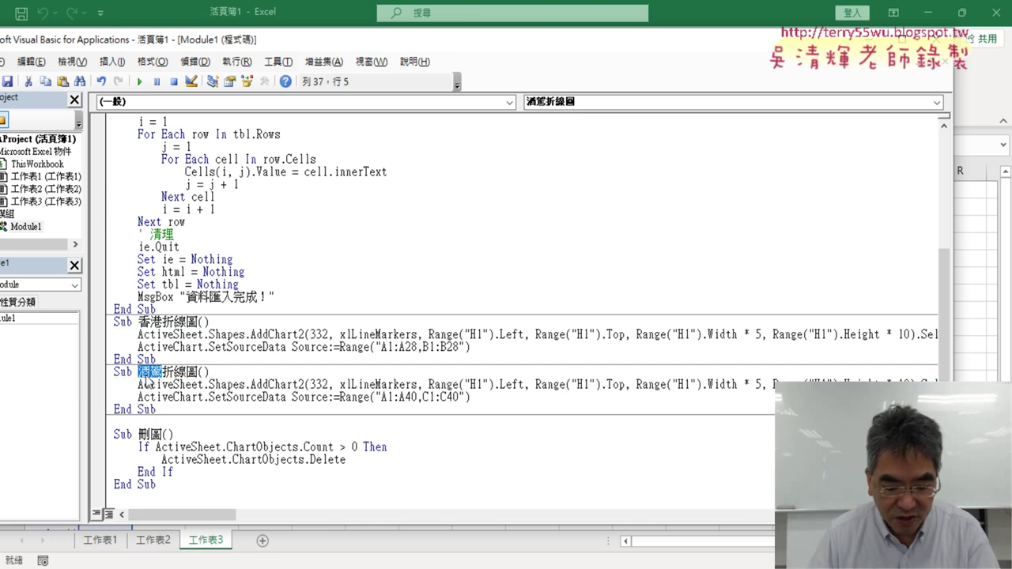
{"action": "type", "text": "ㄓㄨ中國夕"}
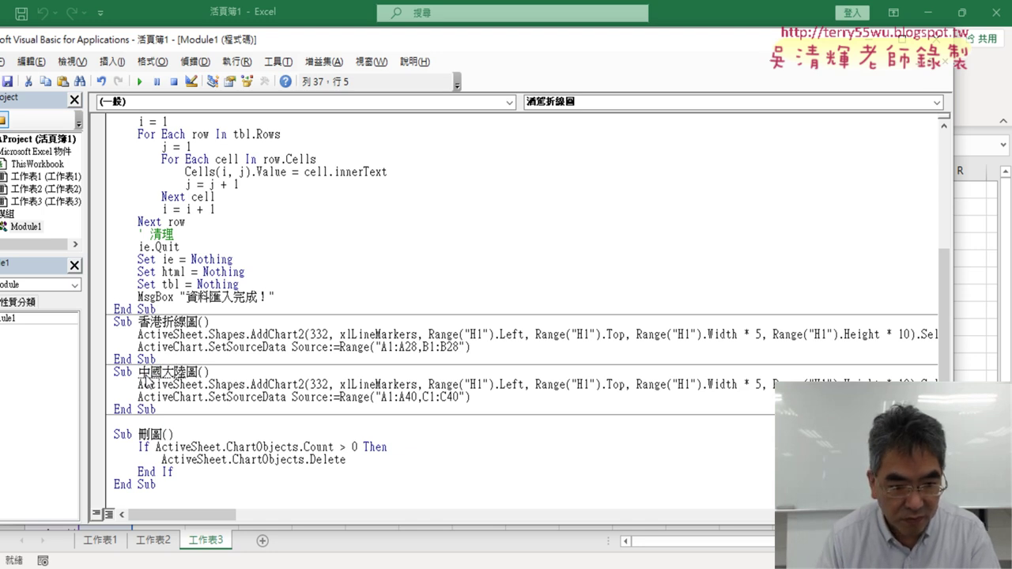
{"action": "type", "text": "大陸折線"}
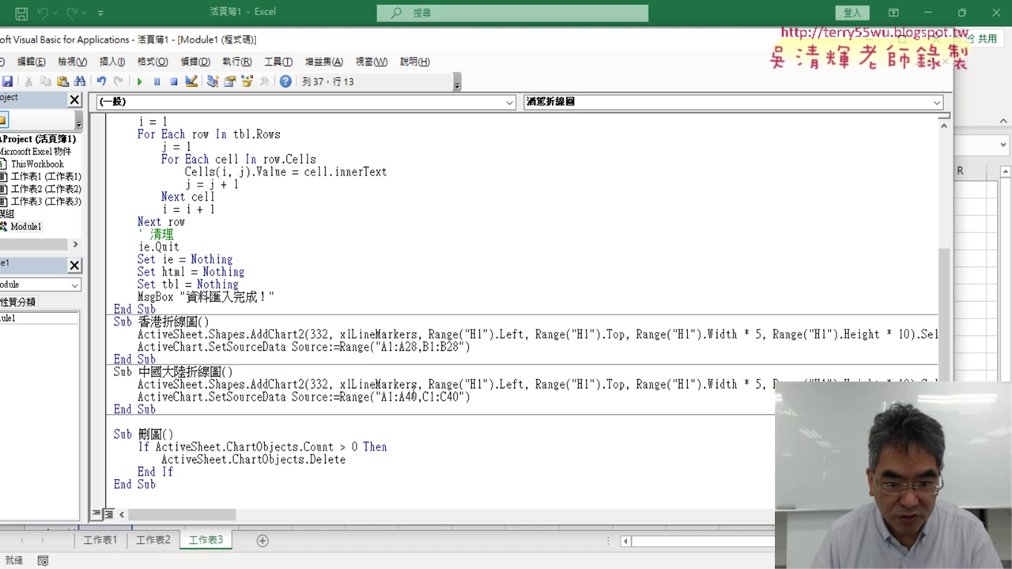
Step: Set the chart range to A1:A28,C1:C28 and change the Left reference to H11
{"action": "left_click_drag", "start_coordinate": [418, 396], "coordinate": [412, 397]}
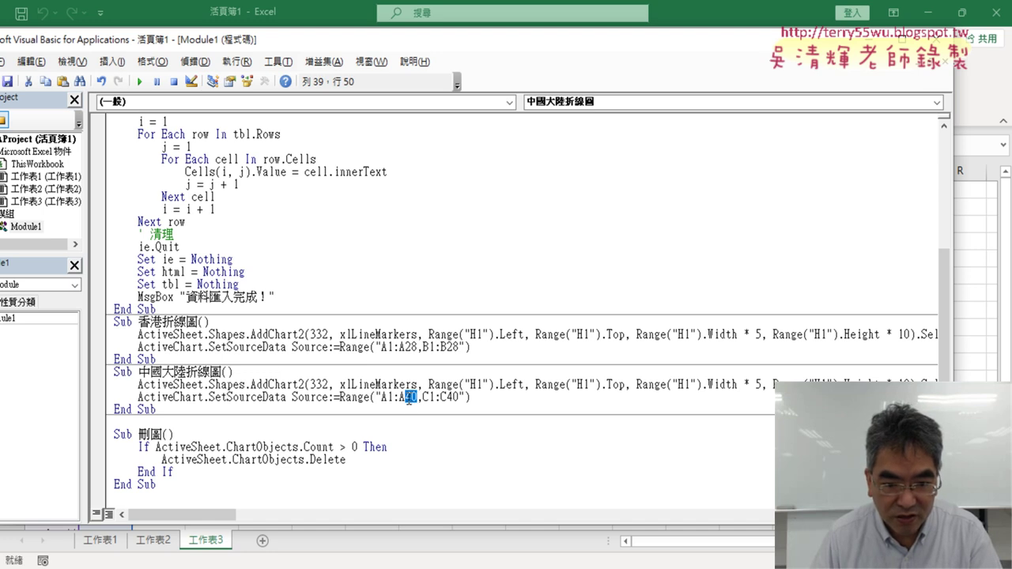
{"action": "type", "text": "28"}
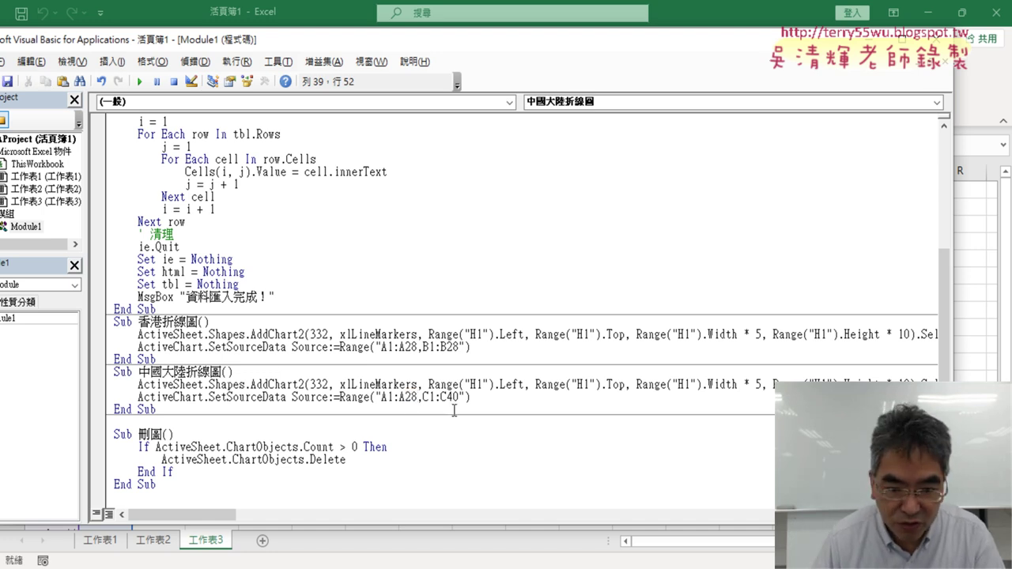
{"action": "left_click_drag", "start_coordinate": [447, 397], "coordinate": [460, 396]}
{"action": "type", "text": "2"}
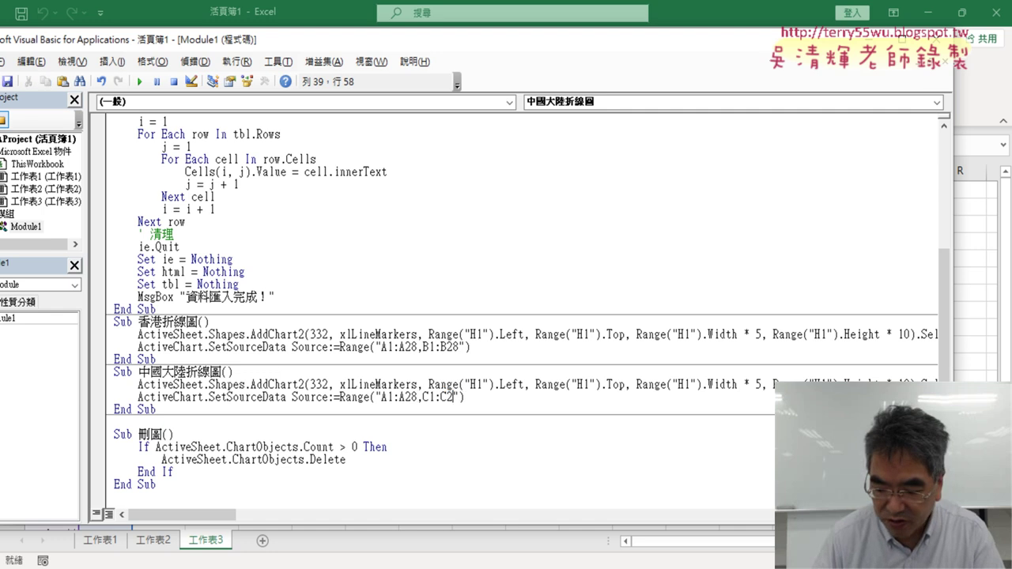
{"action": "type", "text": "8"}
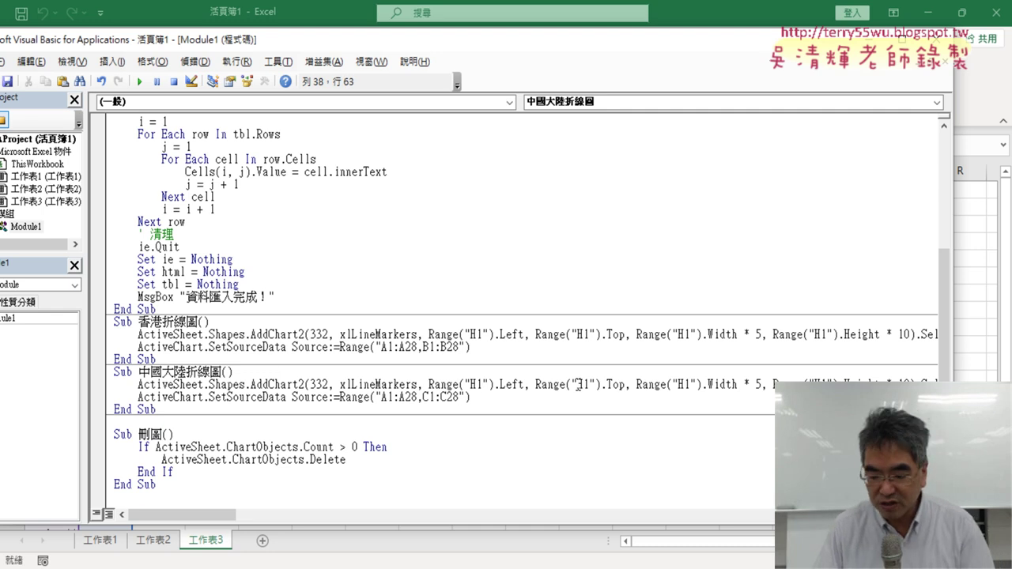
{"action": "type", "text": "1"}
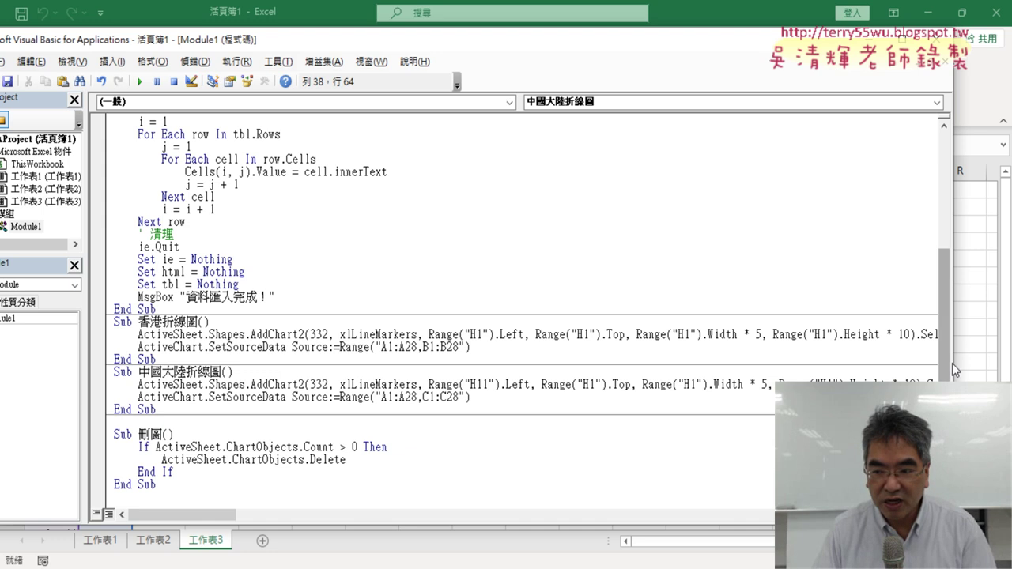
{"action": "left_click_drag", "start_coordinate": [956, 362], "coordinate": [317, 355]}
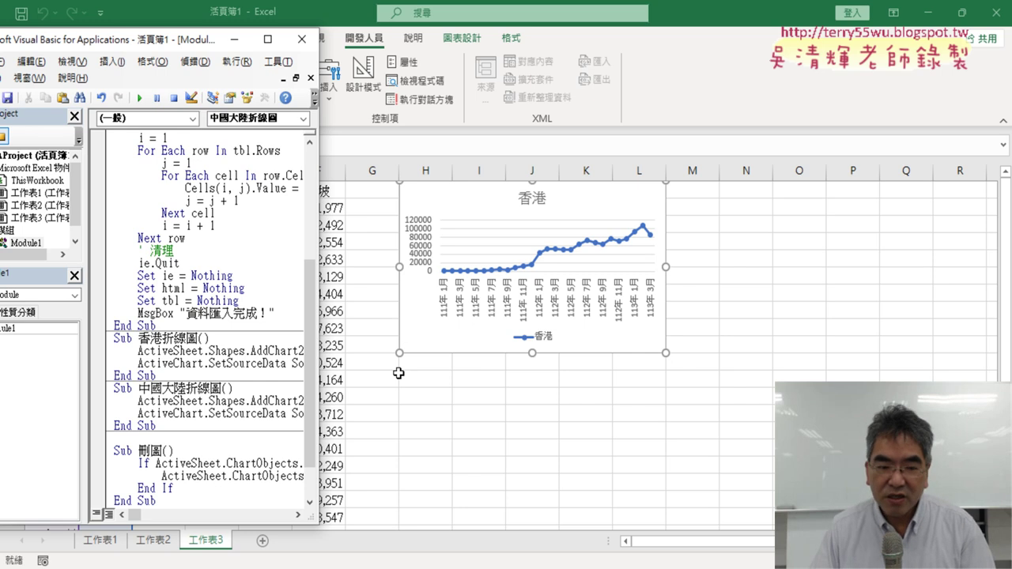
Step: Remove the extra 1 so Left uses H1, and change the Top reference to H11
{"action": "left_click_drag", "start_coordinate": [319, 326], "coordinate": [929, 330]}
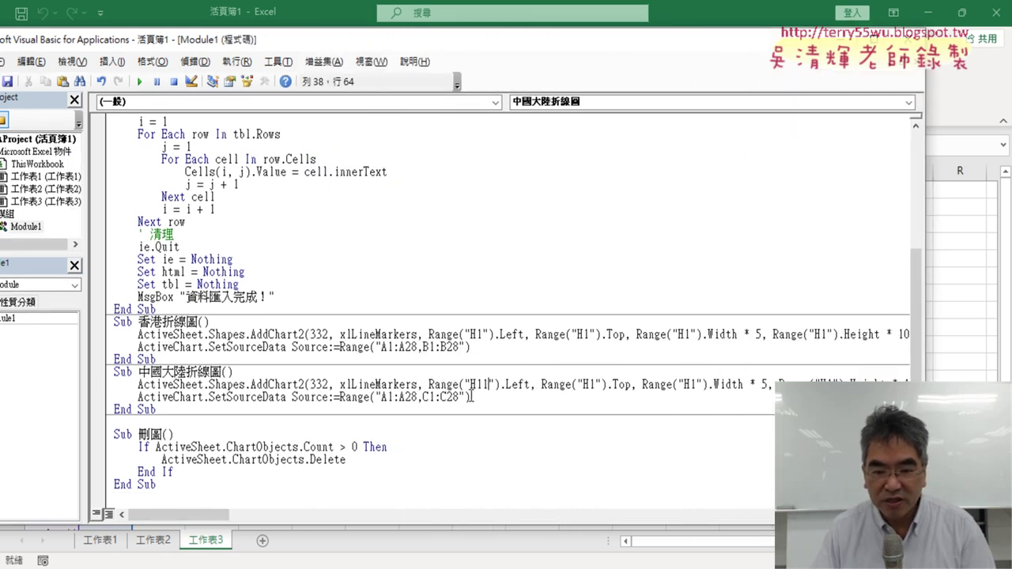
{"action": "left_click_drag", "start_coordinate": [481, 385], "coordinate": [489, 385]}
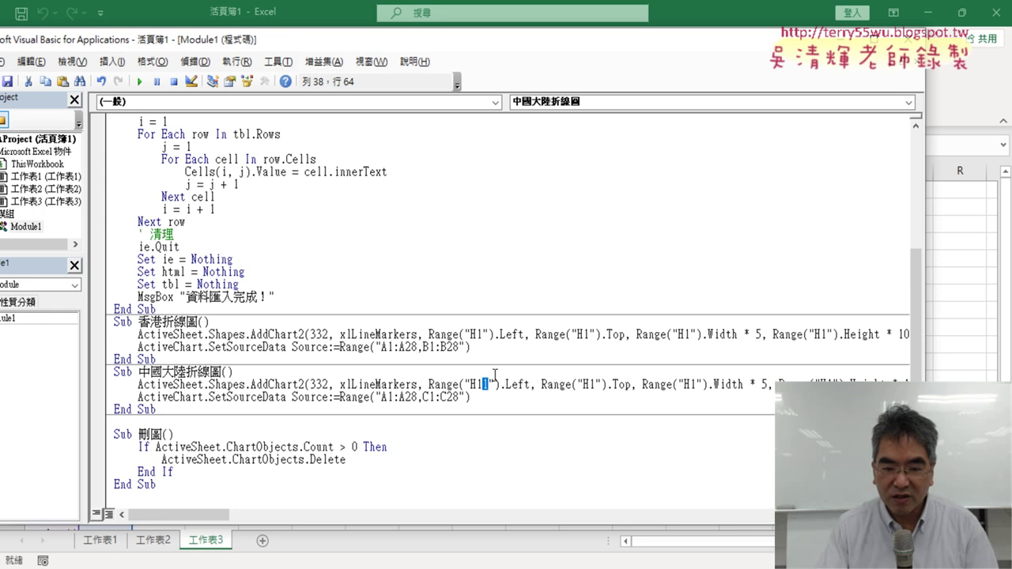
{"action": "key", "text": "Delete"}
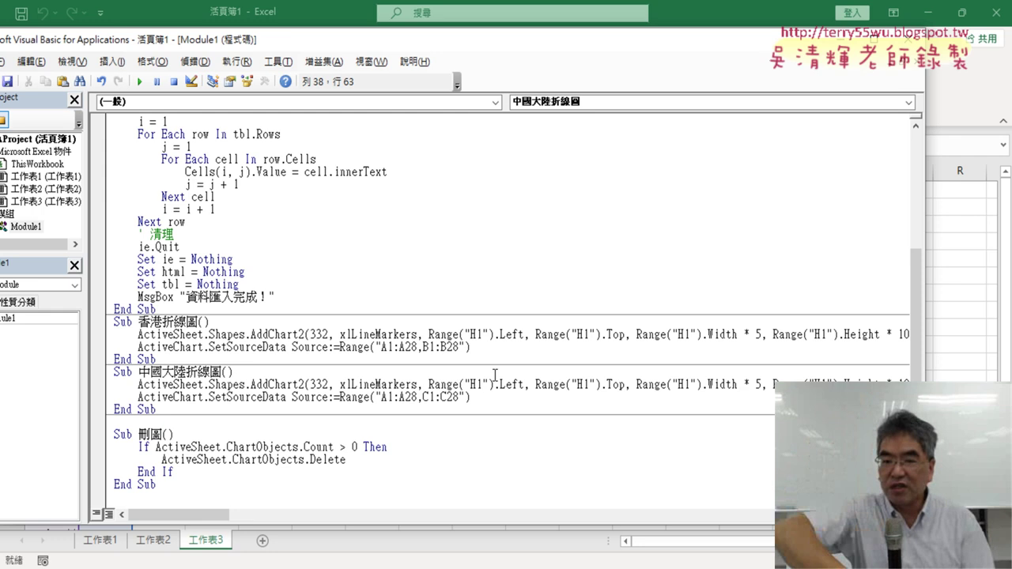
{"action": "left_click", "coordinate": [589, 386]}
{"action": "type", "text": "1"}
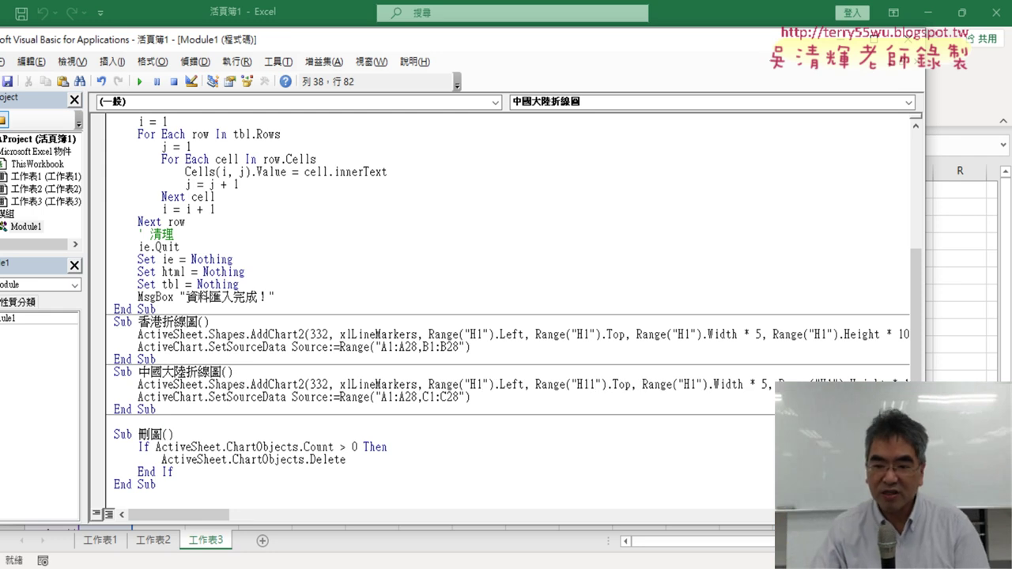
{"action": "left_click", "coordinate": [838, 385]}
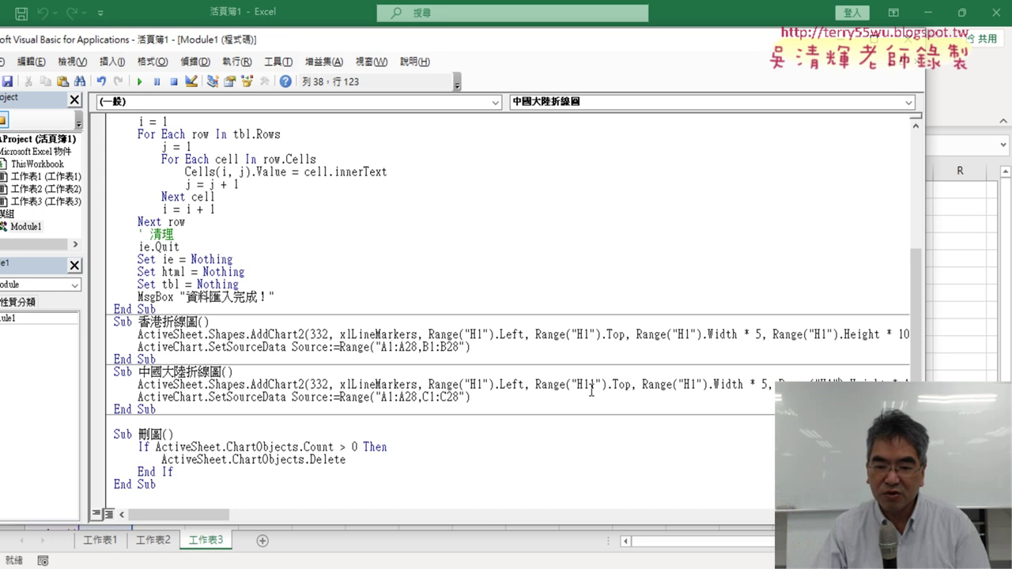
Step: Circle the H11 Top reference and the 28 row ends in A28 and C28, then clear the marks
{"action": "left_click_drag", "start_coordinate": [595, 384], "coordinate": [589, 384]}
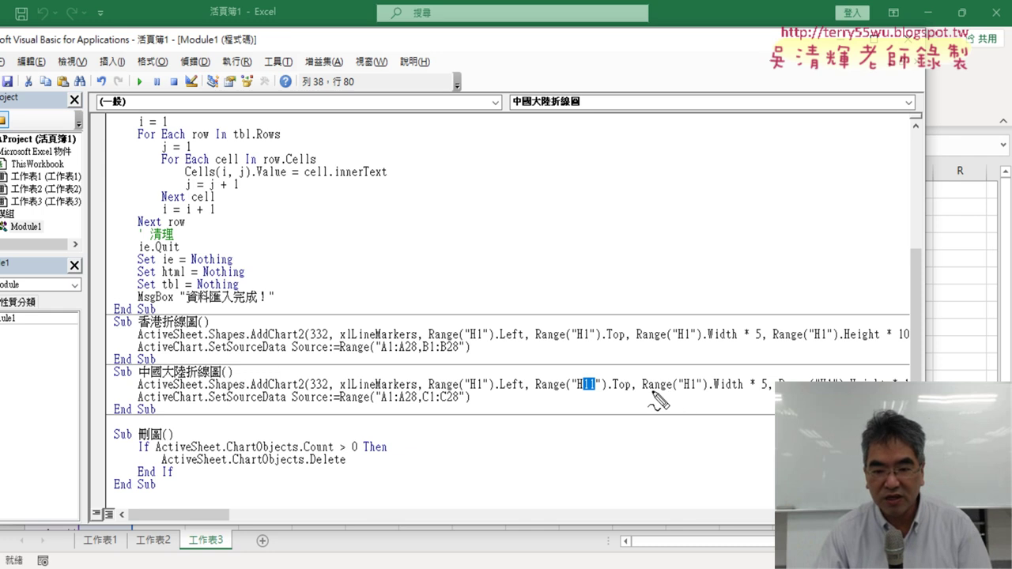
{"action": "left_click_drag", "start_coordinate": [588, 377], "coordinate": [591, 392]}
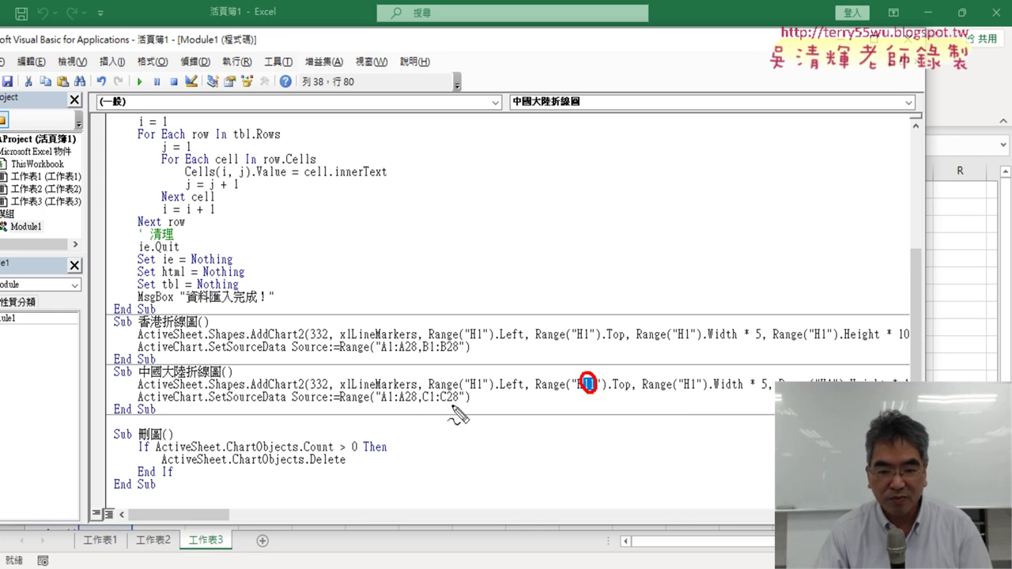
{"action": "mouse_move", "coordinate": [451, 390]}
{"action": "left_mouse_down"}
{"action": "mouse_move", "coordinate": [454, 402]}
{"action": "mouse_move", "coordinate": [414, 401]}
{"action": "left_mouse_up"}
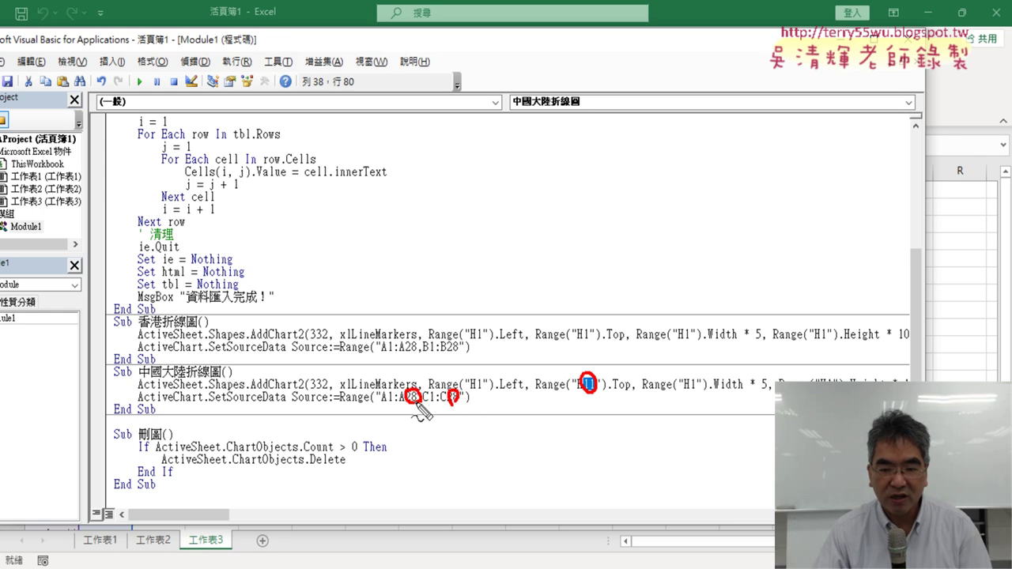
{"action": "key", "text": "Escape"}
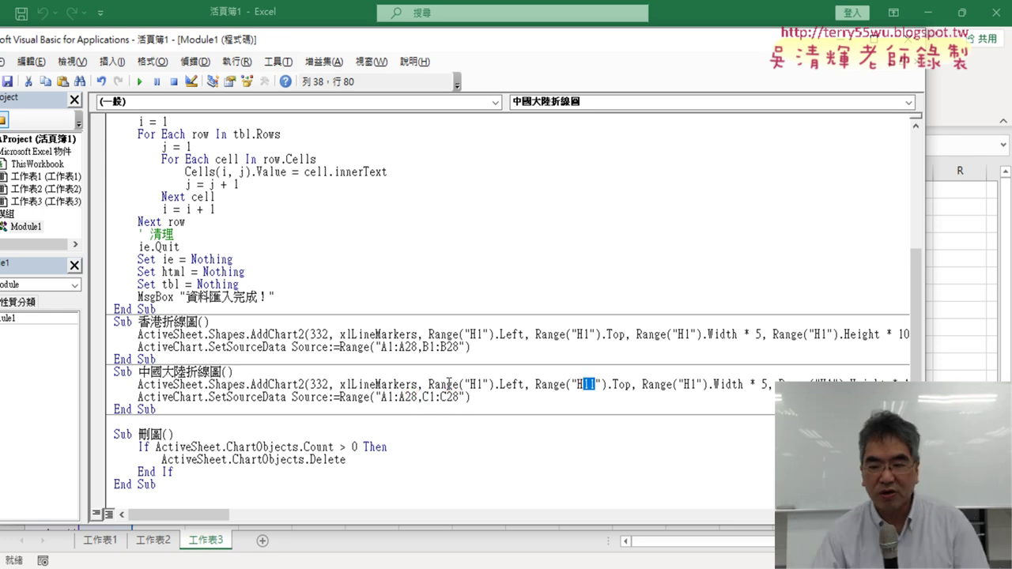
Step: Run 中國大陸折線圖 to draw its line chart below the 香港 chart
{"action": "left_click_drag", "start_coordinate": [487, 360], "coordinate": [402, 366]}
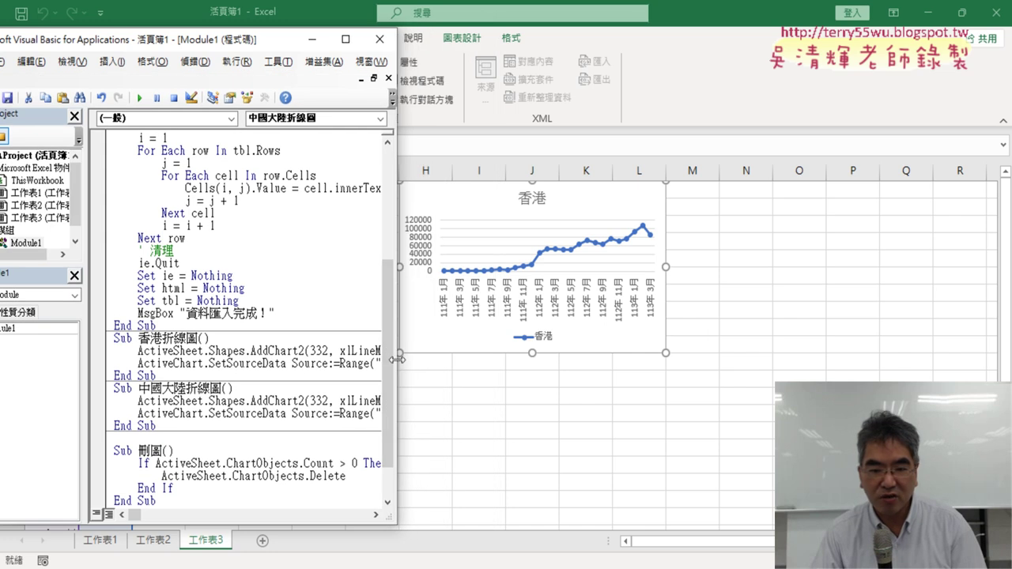
{"action": "left_click", "coordinate": [474, 430]}
{"action": "left_click", "coordinate": [206, 378]}
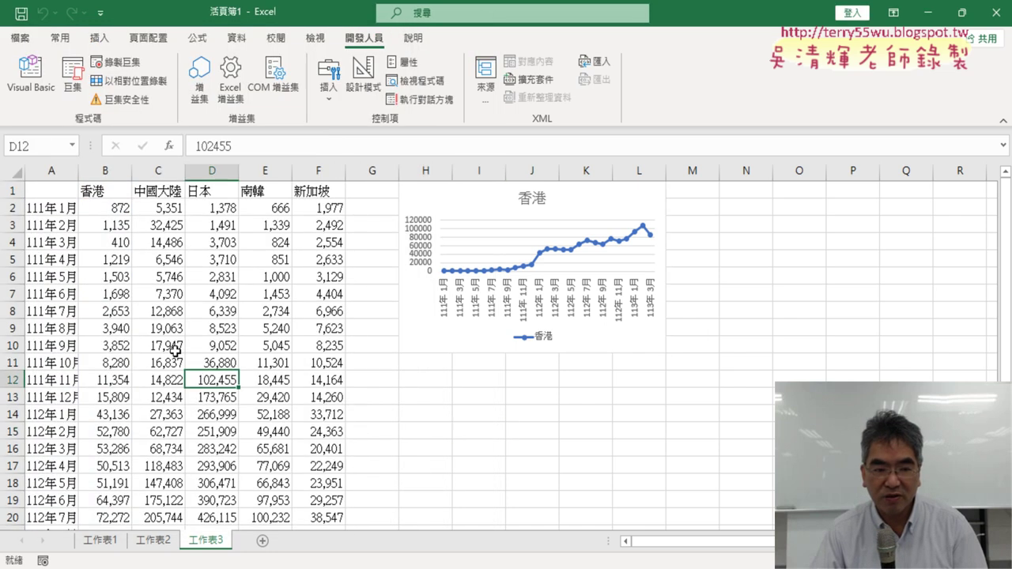
{"action": "left_click", "coordinate": [38, 86]}
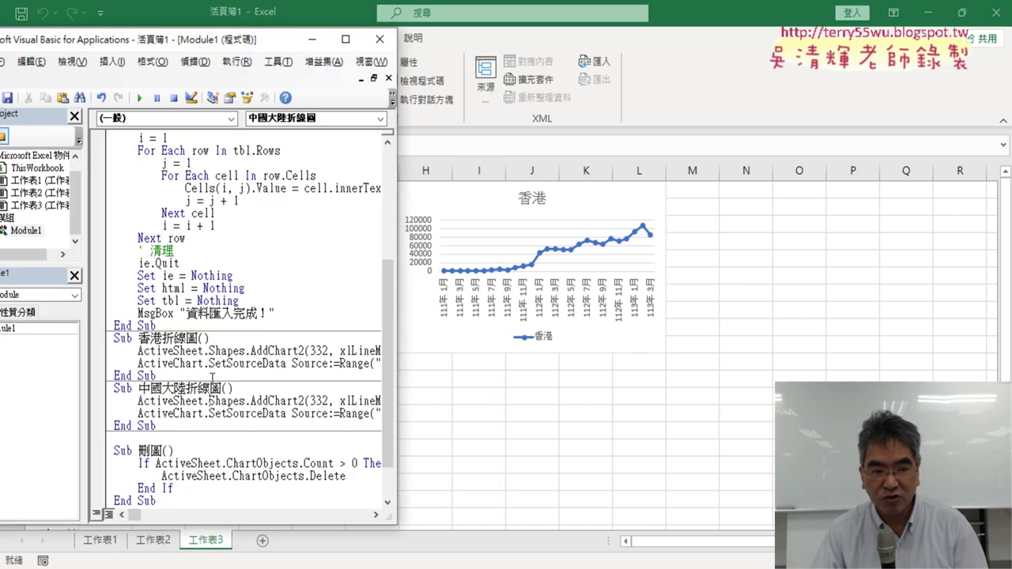
{"action": "left_click", "coordinate": [139, 98]}
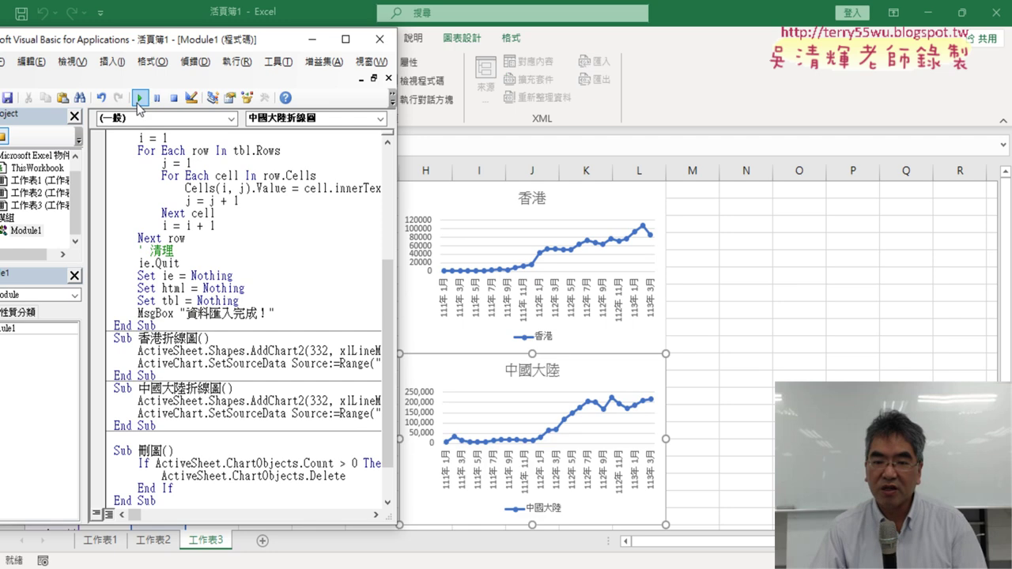
Step: Run 刪圖 to delete both charts, then redraw the 中國大陸 chart and delete all charts again
{"action": "scroll", "coordinate": [226, 403], "scroll_direction": "down", "scroll_amount": 1}
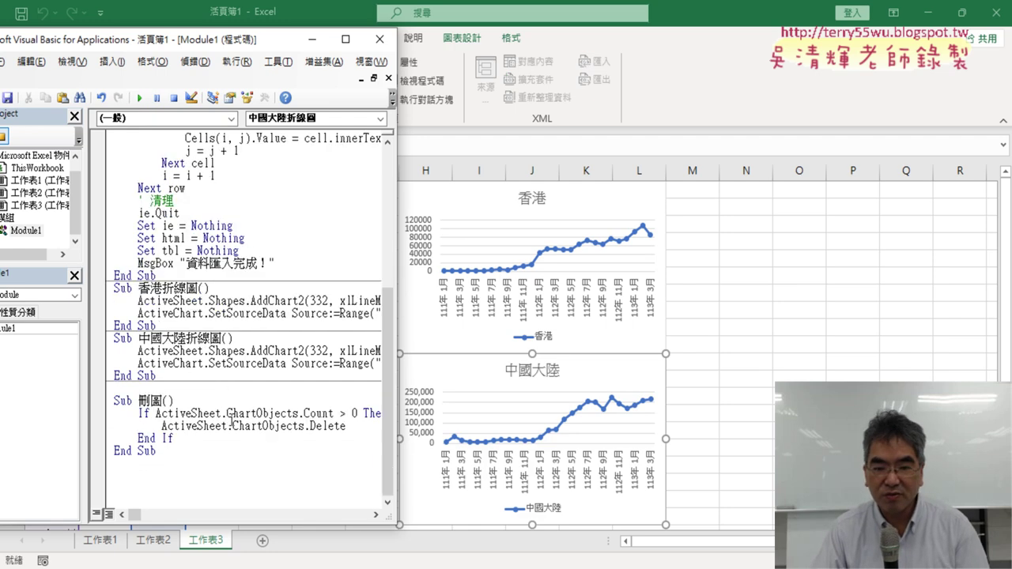
{"action": "left_click", "coordinate": [226, 414]}
{"action": "left_click", "coordinate": [140, 98]}
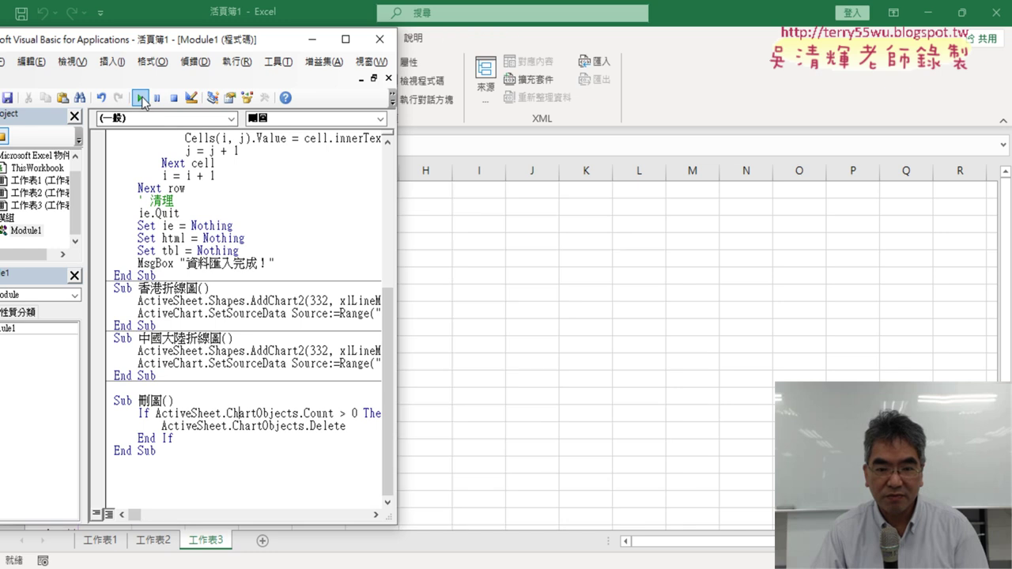
{"action": "key", "text": "alt+F11"}
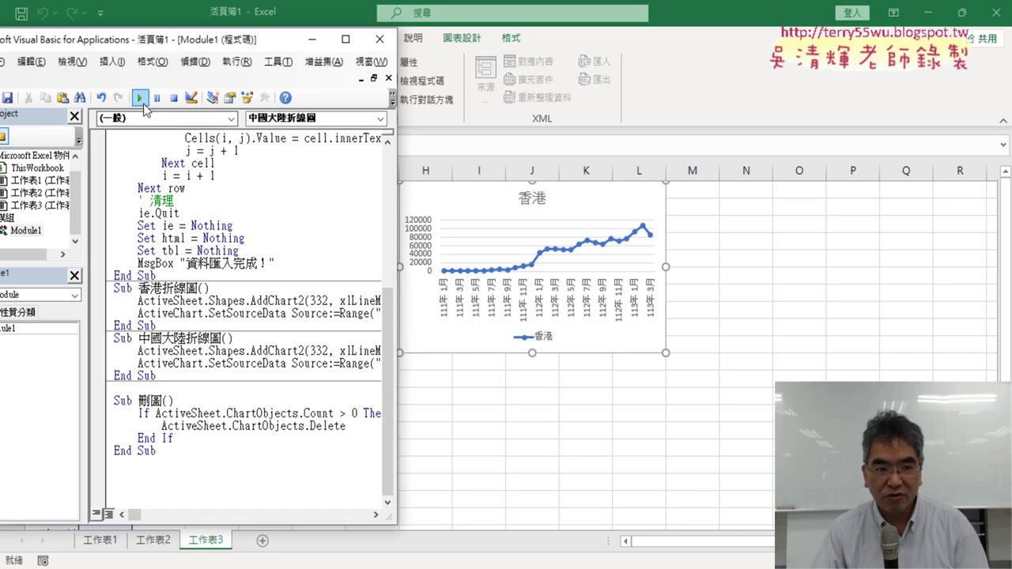
{"action": "left_click", "coordinate": [140, 98]}
{"action": "left_click", "coordinate": [193, 427]}
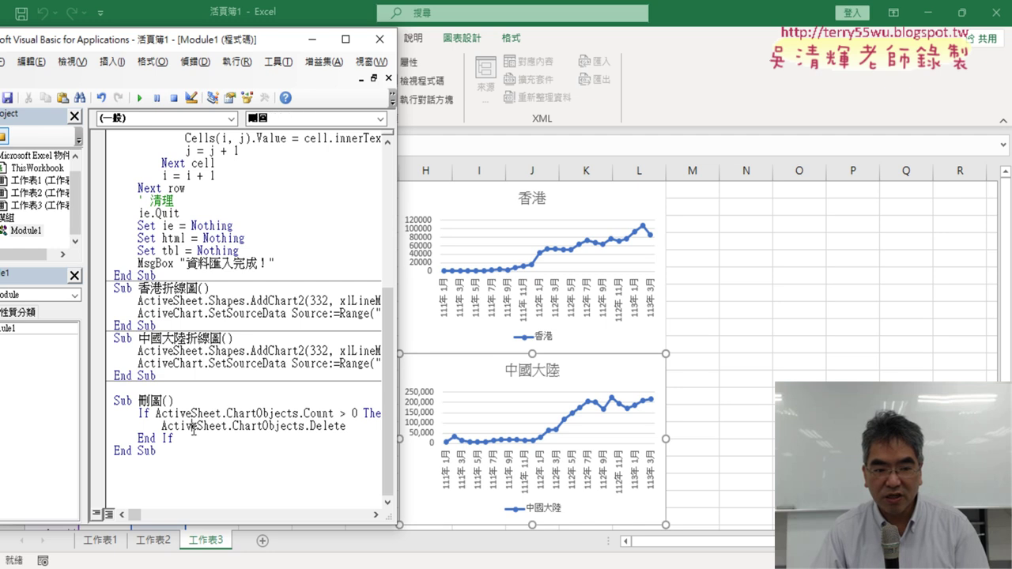
{"action": "left_click", "coordinate": [140, 98]}
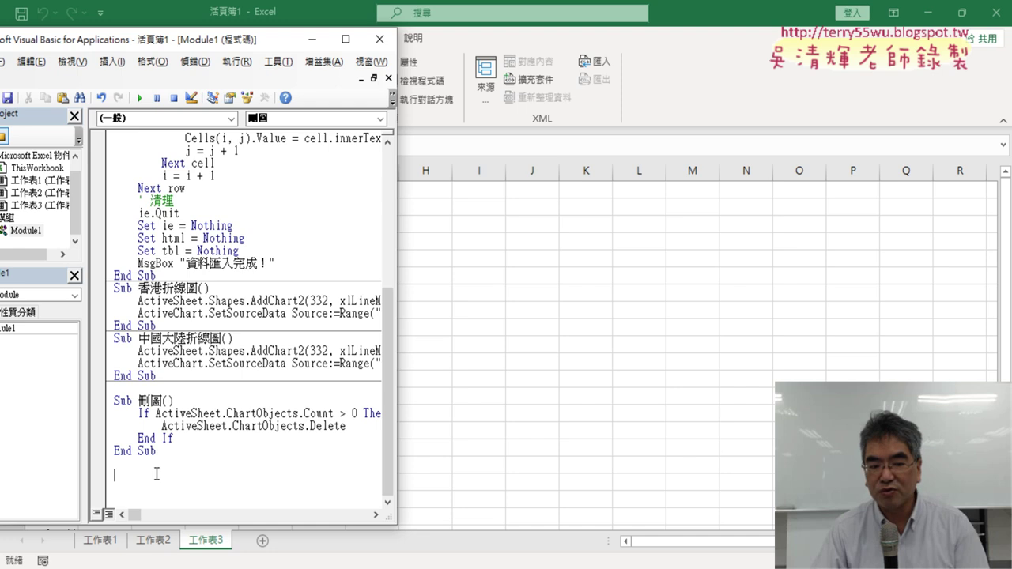
Step: Copy Sub 全部折線圖() through End Sub from the Google Doc notes, then return to the VBA editor
{"action": "key", "text": "alt+Tab"}
{"action": "scroll", "coordinate": [202, 204], "scroll_direction": "down", "scroll_amount": 4}
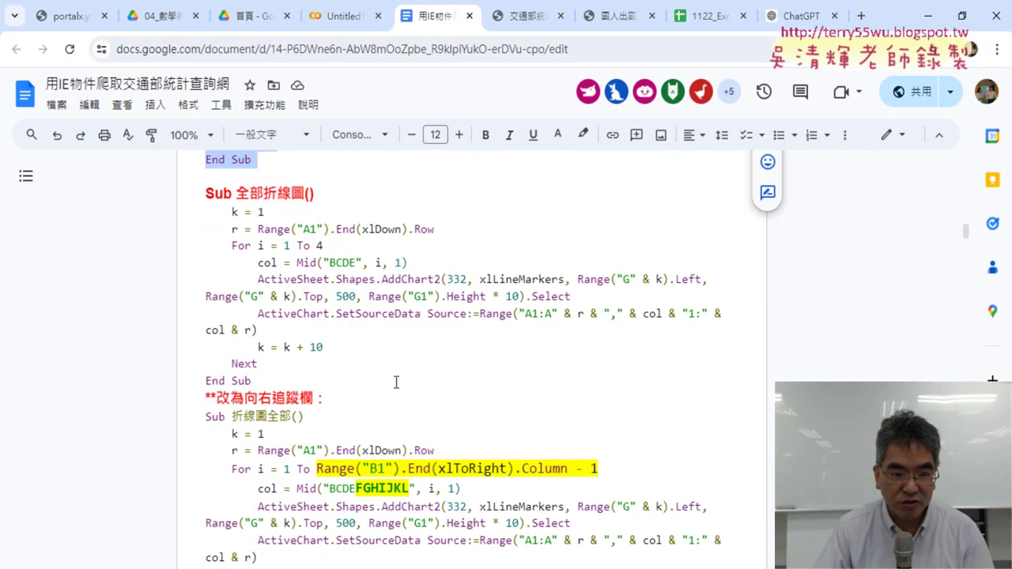
{"action": "left_click_drag", "start_coordinate": [203, 198], "coordinate": [291, 376]}
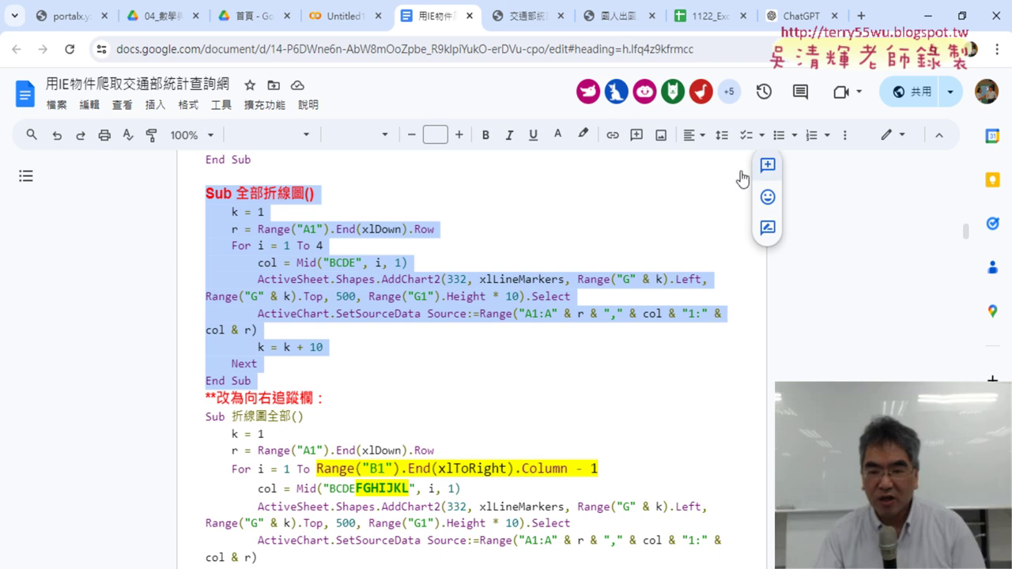
{"action": "left_click", "coordinate": [927, 16]}
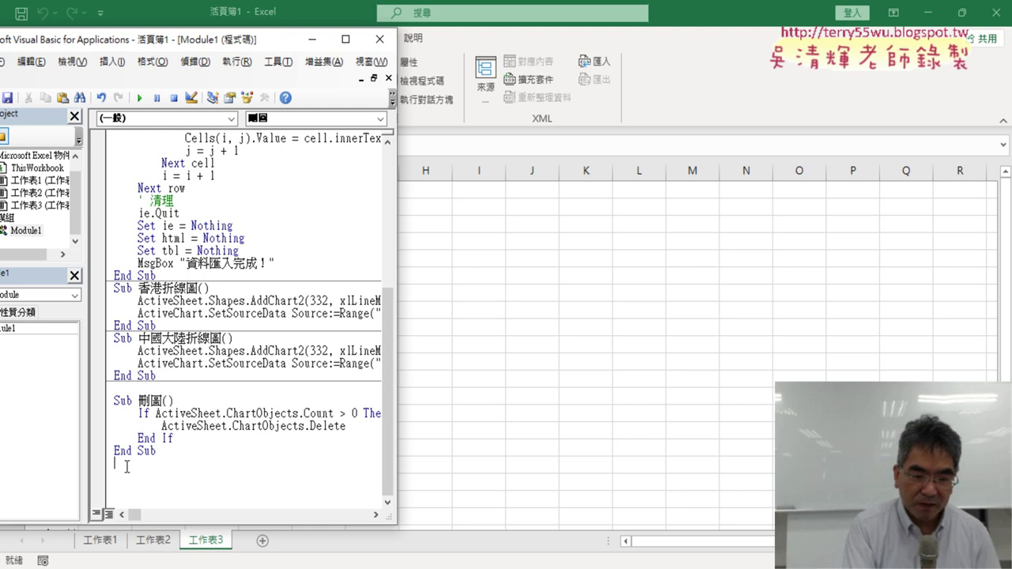
Step: Paste the 全部折線圖 procedure below 刪圖 and change its Left and Top anchor column from G to H
{"action": "key", "text": "ctrl+v"}
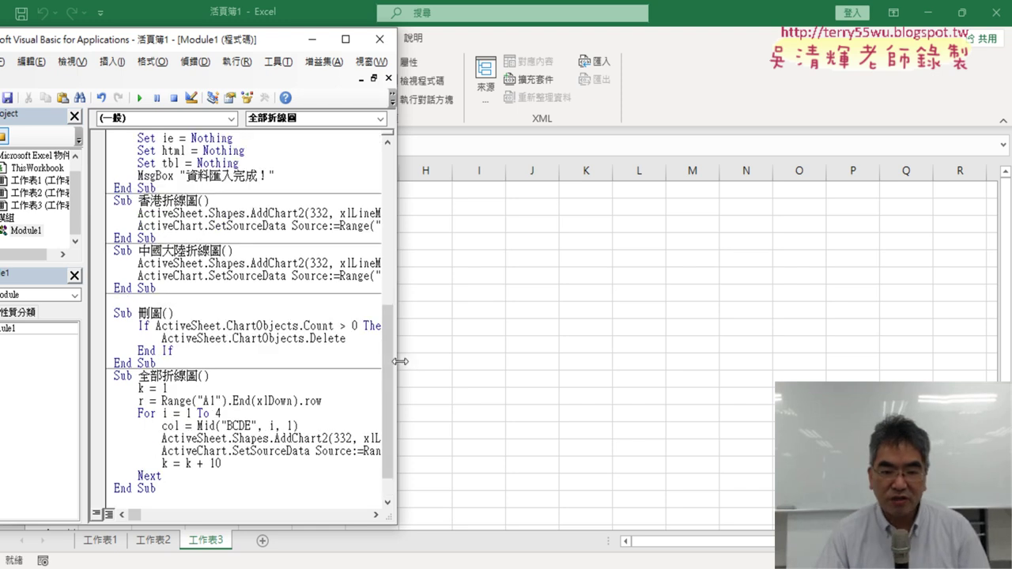
{"action": "left_click_drag", "start_coordinate": [397, 357], "coordinate": [978, 363]}
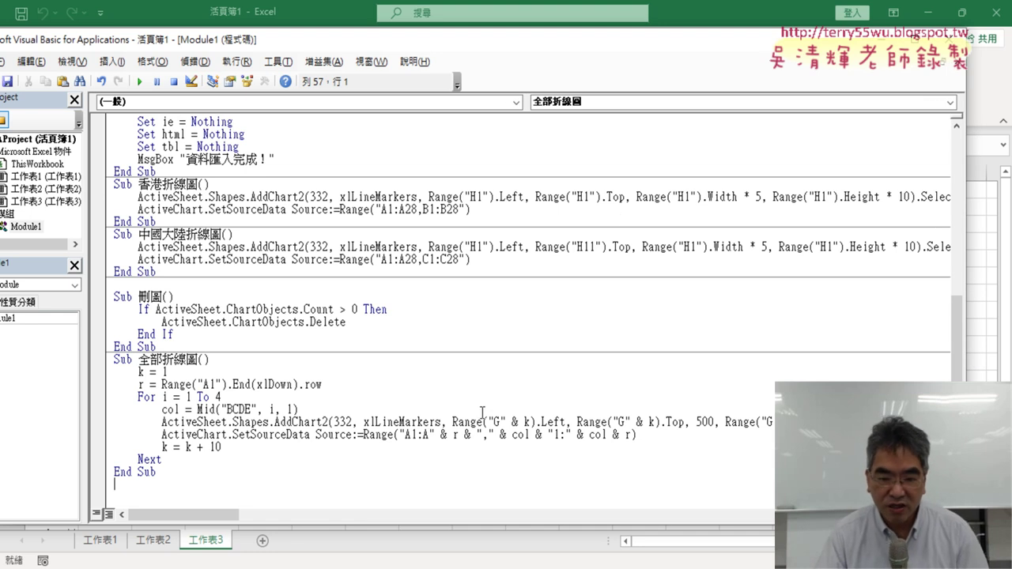
{"action": "key", "text": "Delete"}
{"action": "type", "text": "H"}
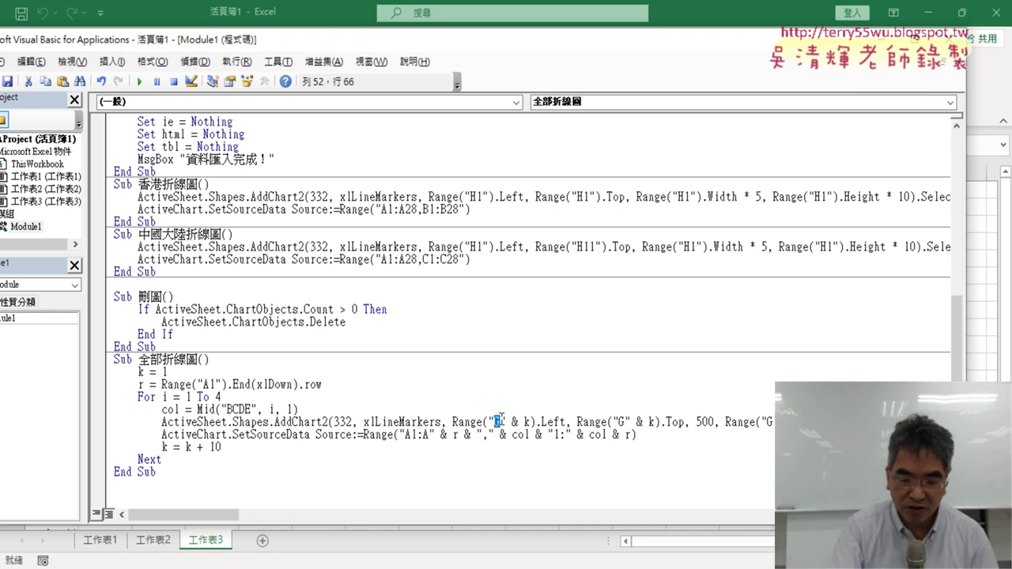
{"action": "double_click", "coordinate": [621, 422]}
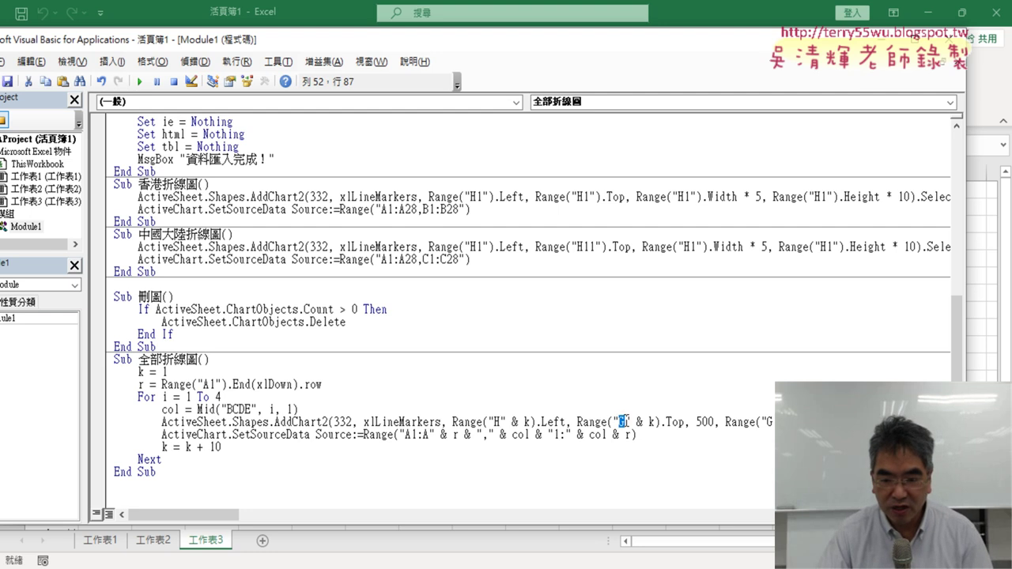
{"action": "type", "text": "H"}
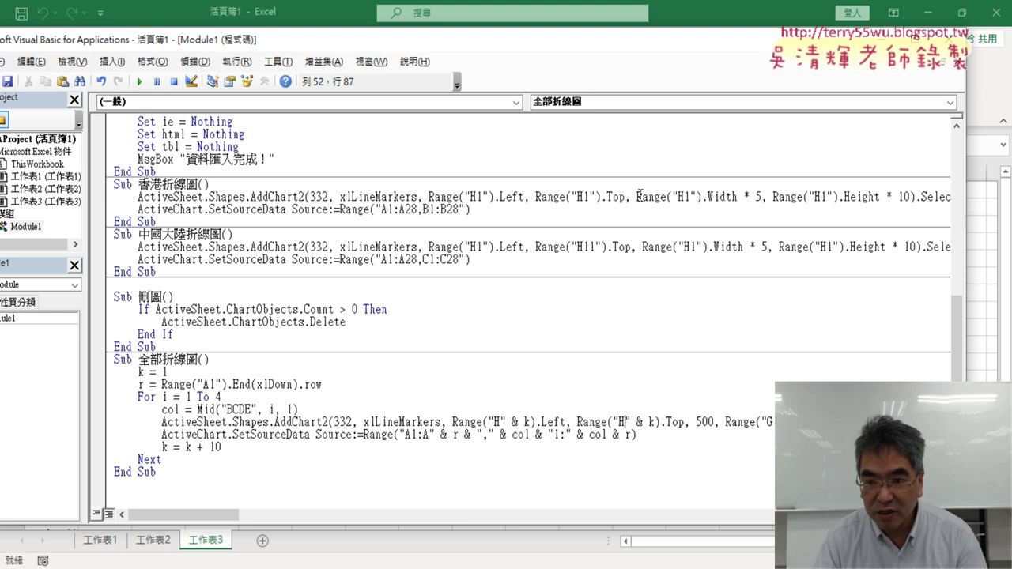
Step: Replace the fixed 500 chart width with the 香港 macro's H1-based width expression
{"action": "left_click_drag", "start_coordinate": [637, 196], "coordinate": [768, 204]}
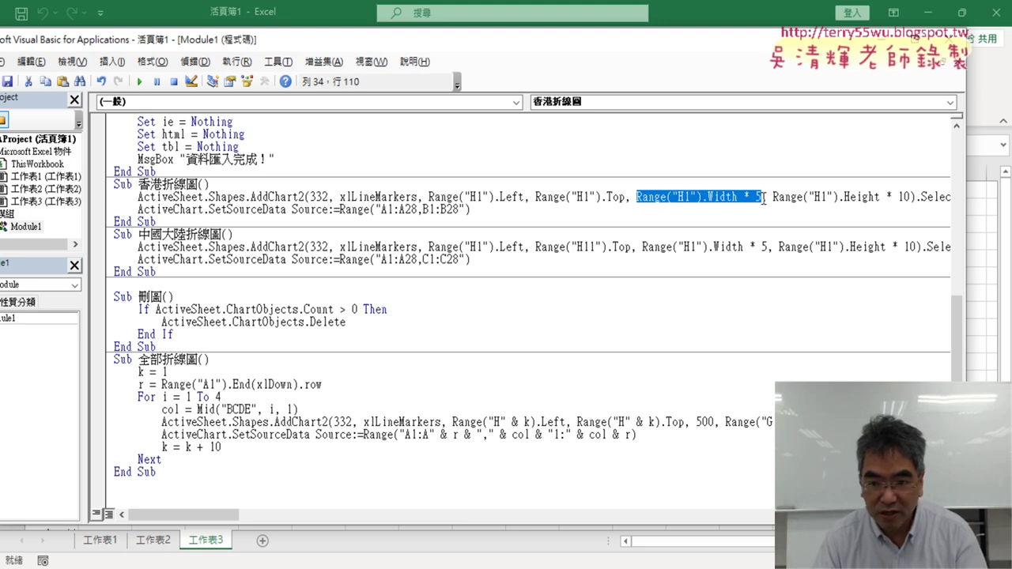
{"action": "left_click", "coordinate": [705, 421]}
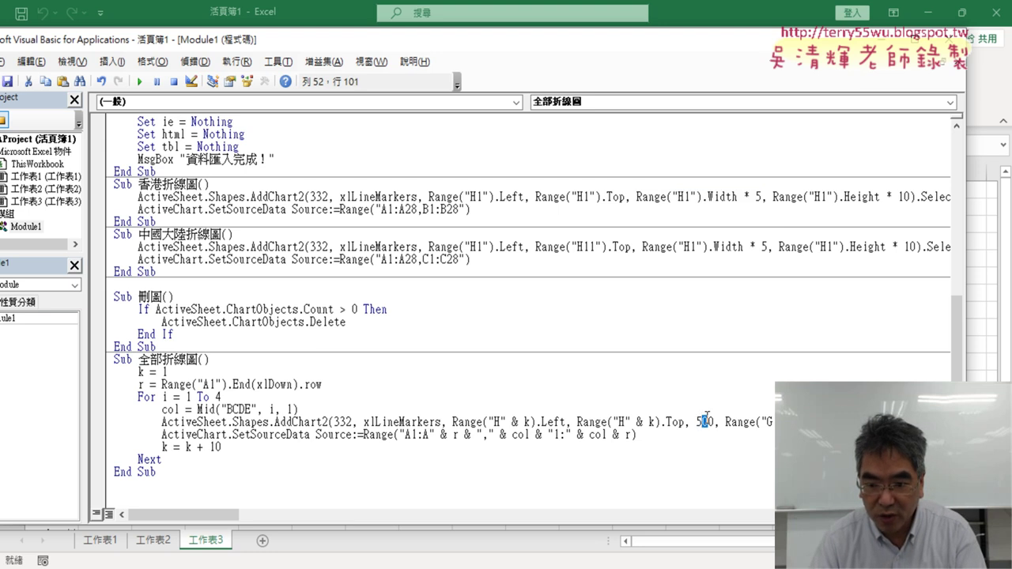
{"action": "double_click", "coordinate": [706, 421]}
{"action": "key", "text": "ctrl+v"}
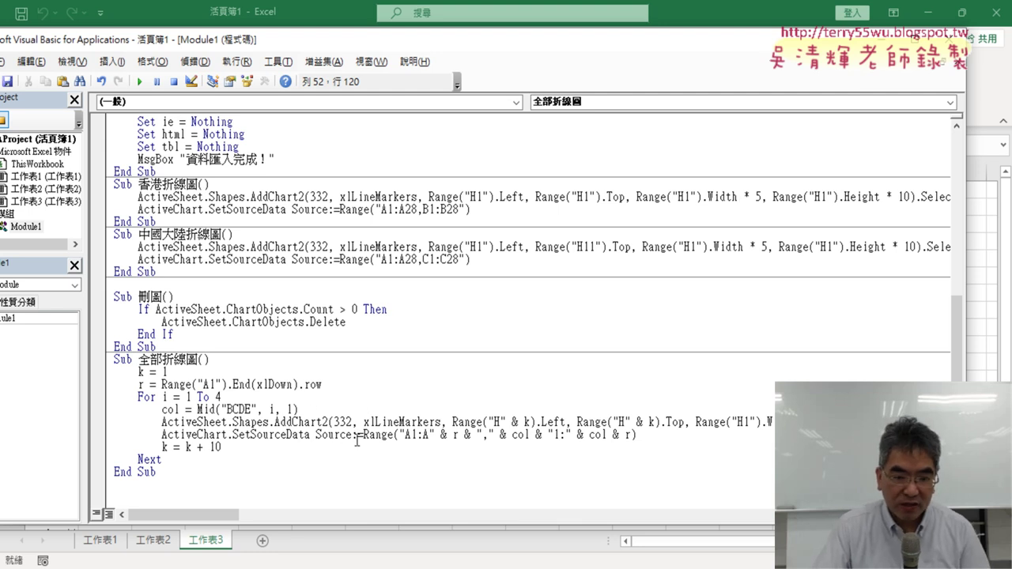
Step: After checking data columns B–F, change the loop to Mid("BCDEF", i, 1) and For i = 1 To 5
{"action": "left_click", "coordinate": [422, 210]}
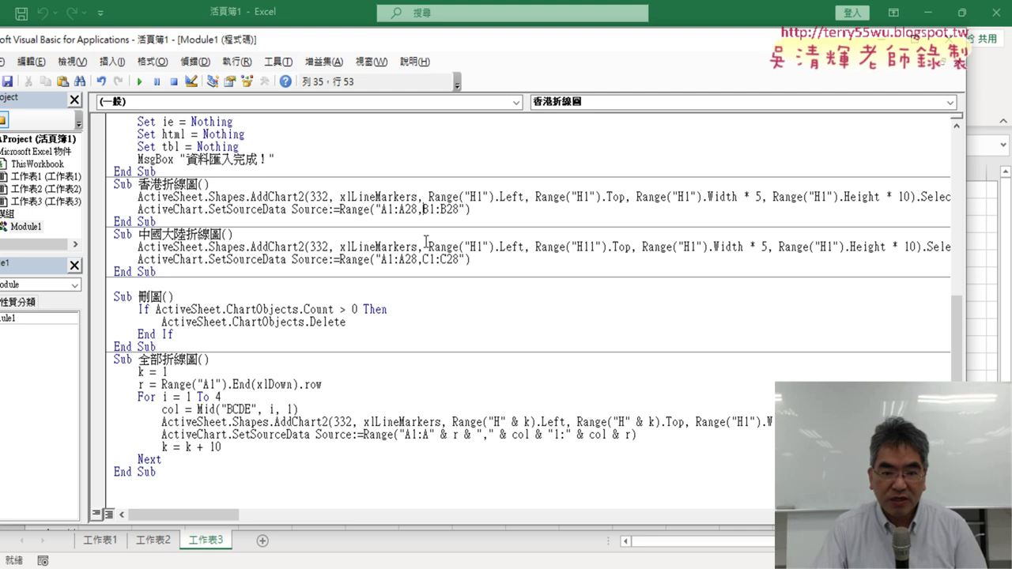
{"action": "left_click", "coordinate": [429, 260]}
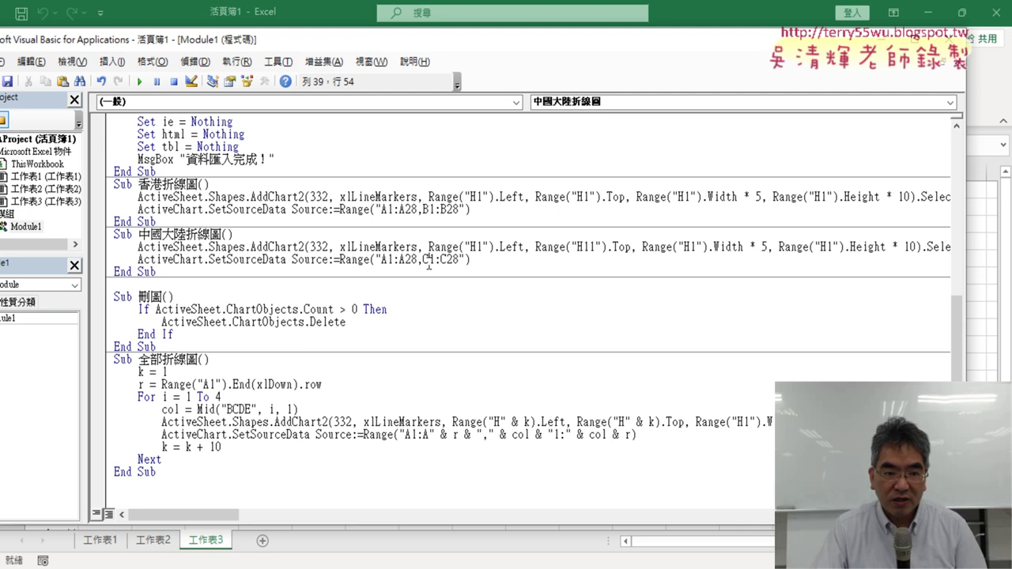
{"action": "left_click", "coordinate": [239, 410]}
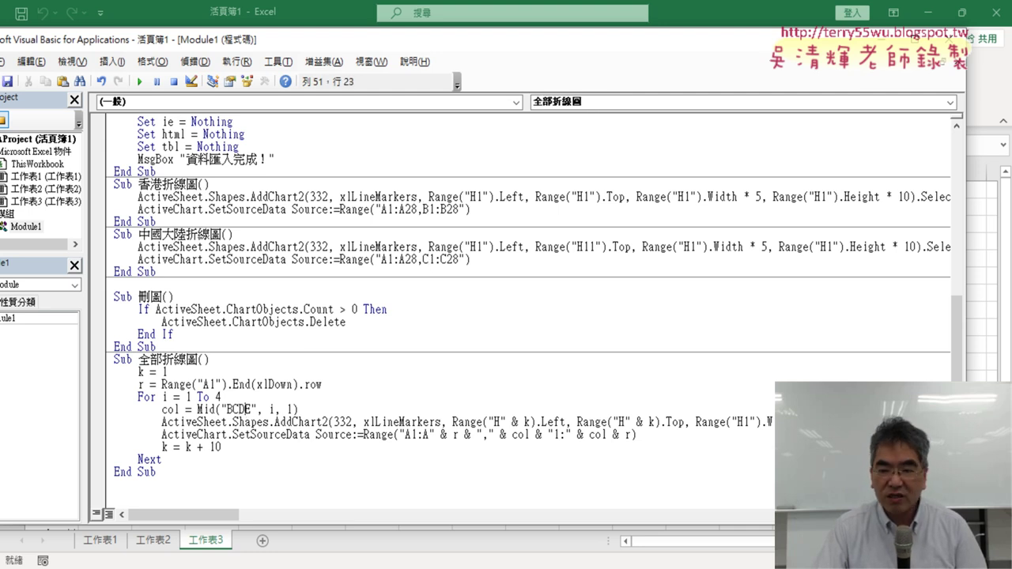
{"action": "key", "text": "alt+F11"}
{"action": "left_click", "coordinate": [102, 170]}
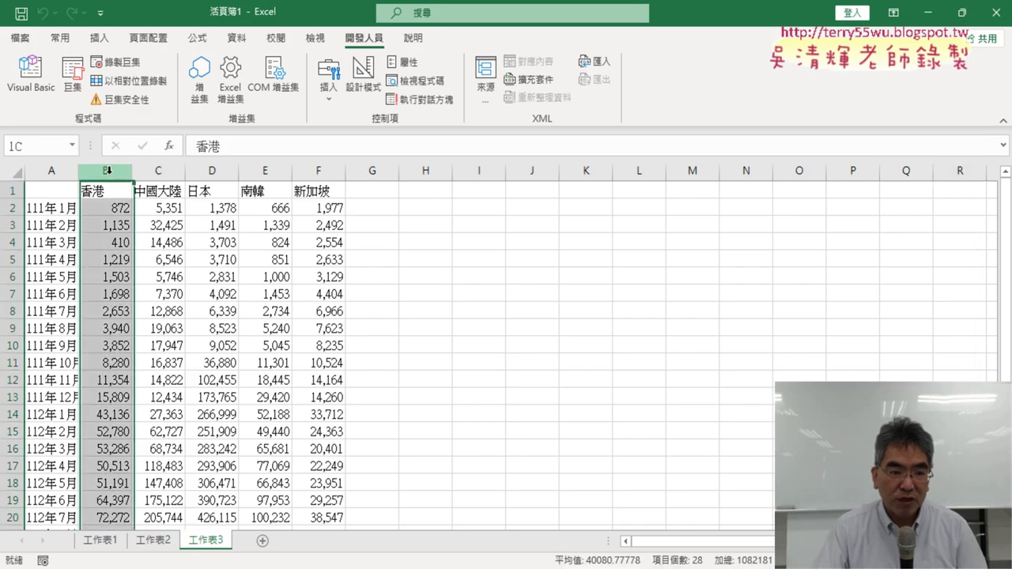
{"action": "left_click", "coordinate": [153, 170]}
{"action": "left_click", "coordinate": [228, 170]}
{"action": "left_click", "coordinate": [273, 170]}
{"action": "left_click", "coordinate": [299, 169]}
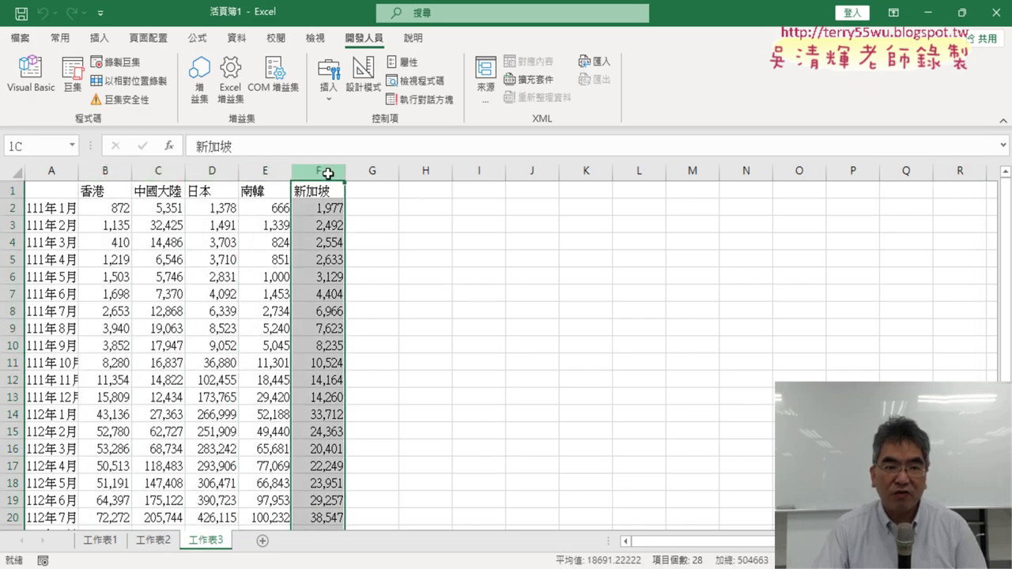
{"action": "left_click", "coordinate": [30, 73]}
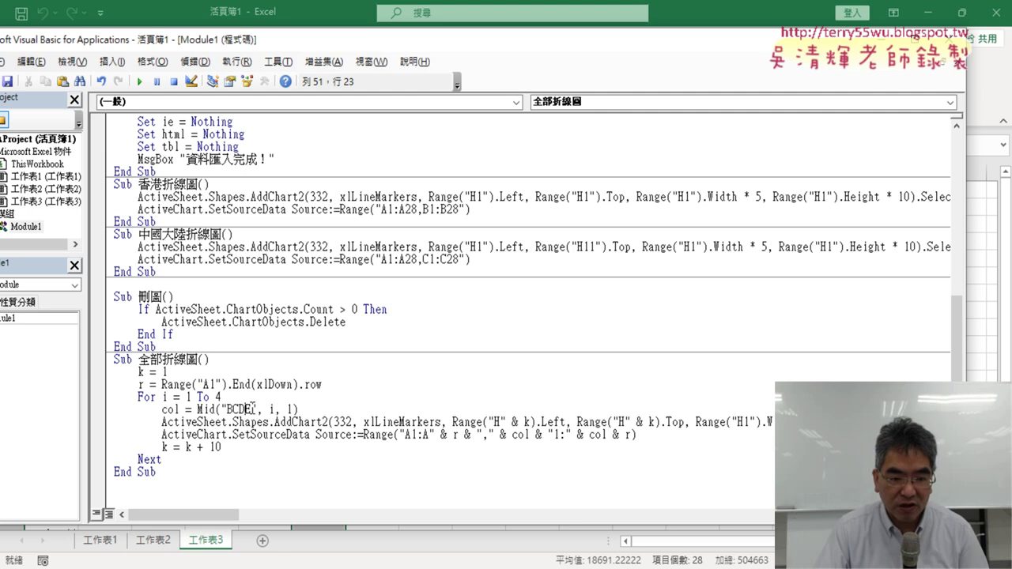
{"action": "type", "text": "F"}
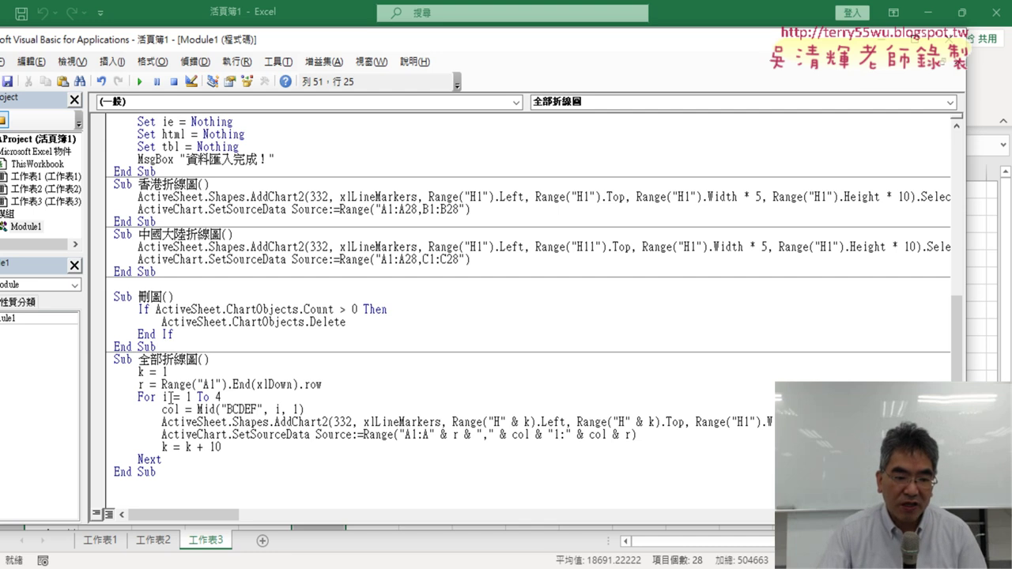
{"action": "double_click", "coordinate": [218, 397]}
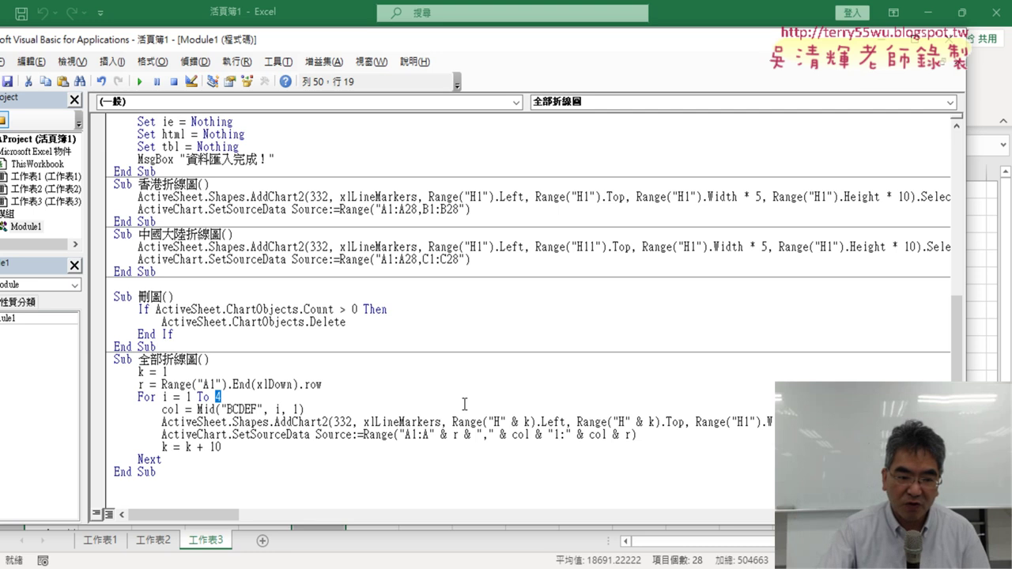
{"action": "type", "text": "5"}
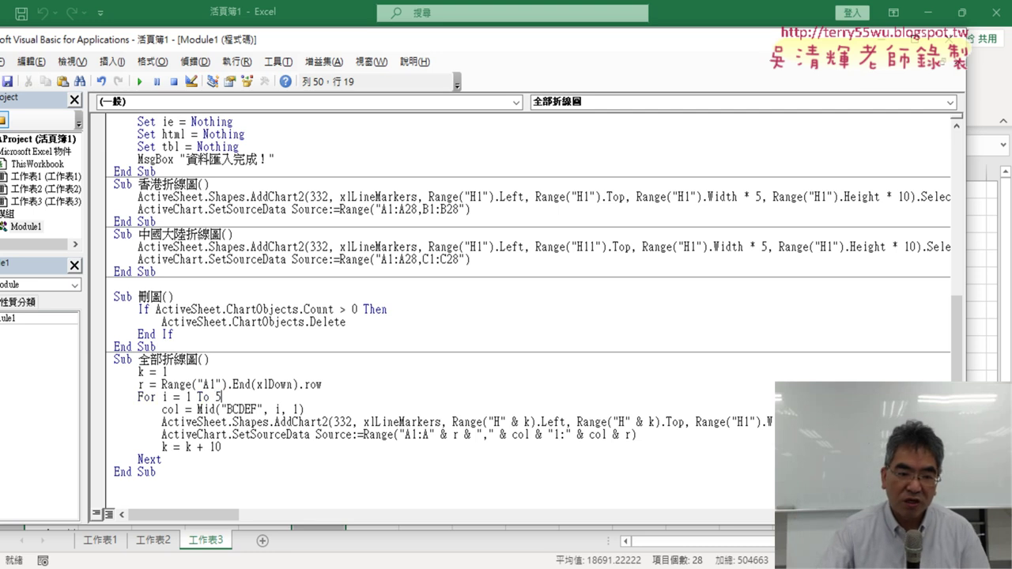
Step: Highlight the For loop, the BCDEF letters, the limit 5, the H references and the last-row line
{"action": "left_click", "coordinate": [113, 360]}
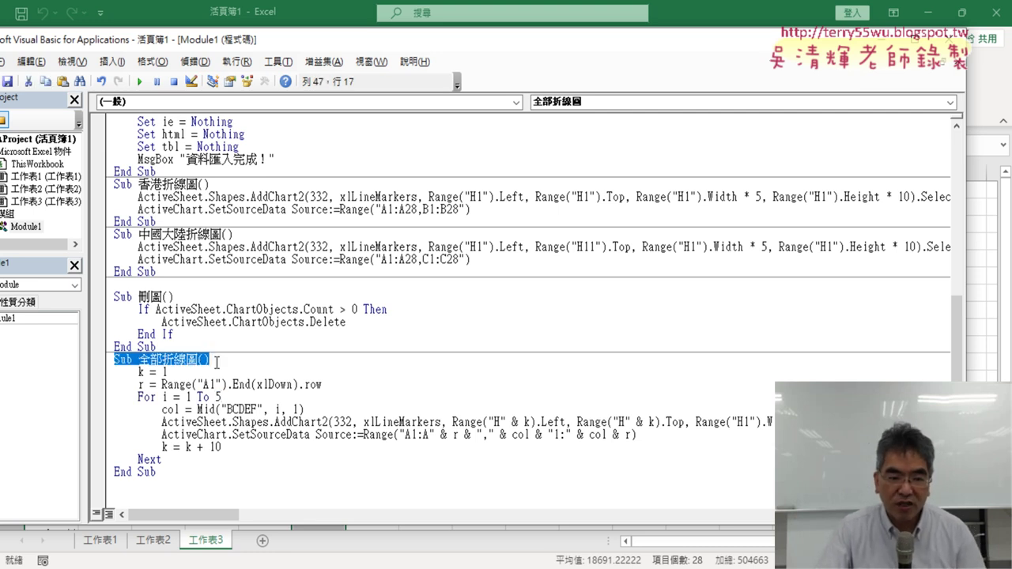
{"action": "left_click", "coordinate": [215, 360]}
{"action": "left_click_drag", "start_coordinate": [240, 397], "coordinate": [137, 396]}
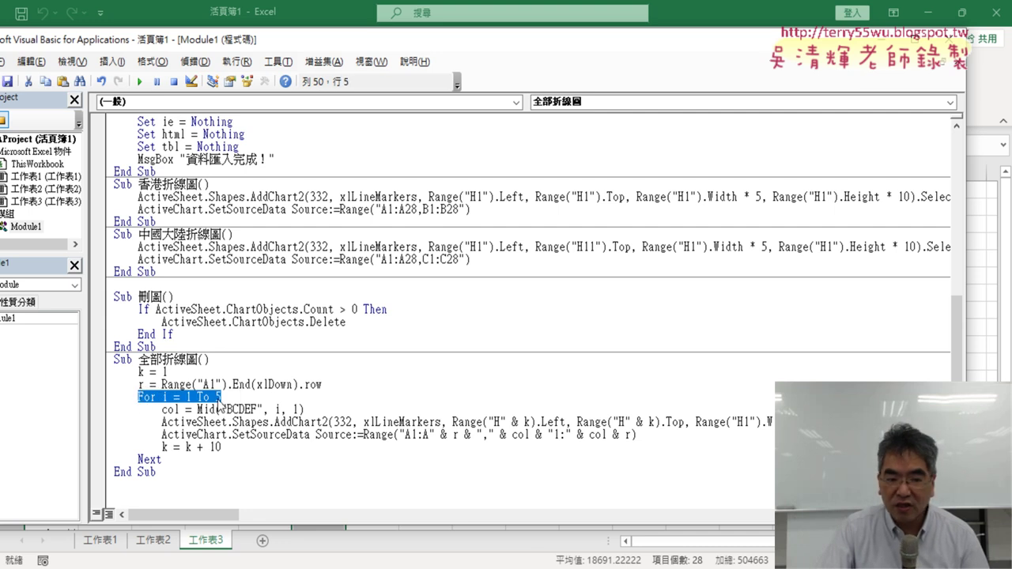
{"action": "left_click_drag", "start_coordinate": [228, 408], "coordinate": [258, 408]}
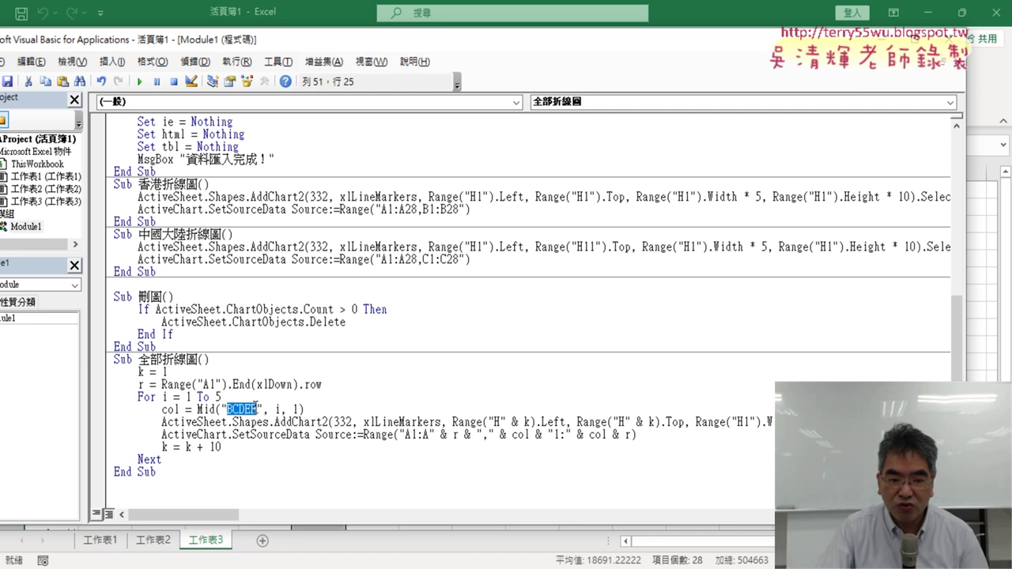
{"action": "double_click", "coordinate": [219, 396]}
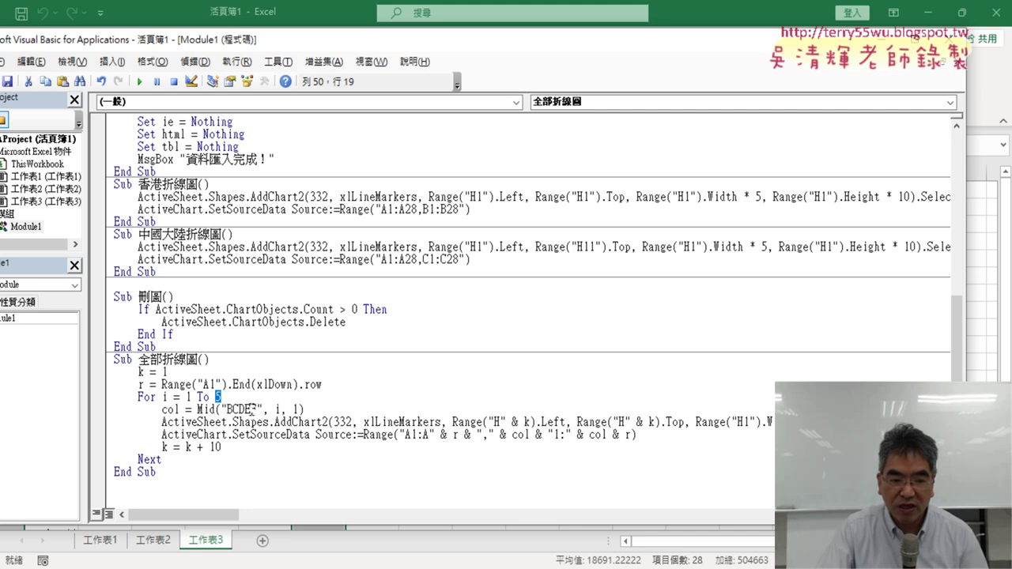
{"action": "left_click_drag", "start_coordinate": [250, 409], "coordinate": [259, 409]}
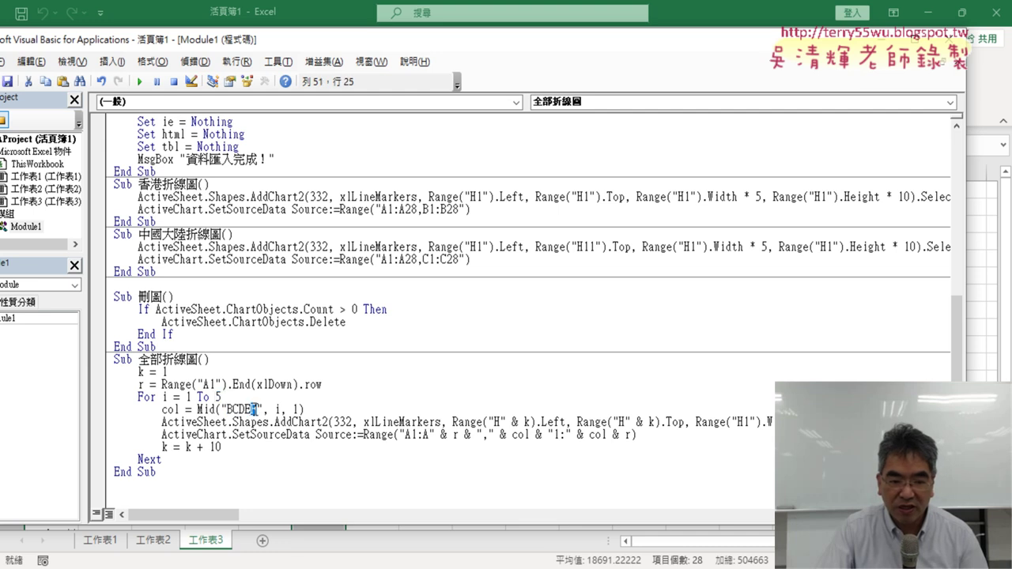
{"action": "double_click", "coordinate": [498, 421]}
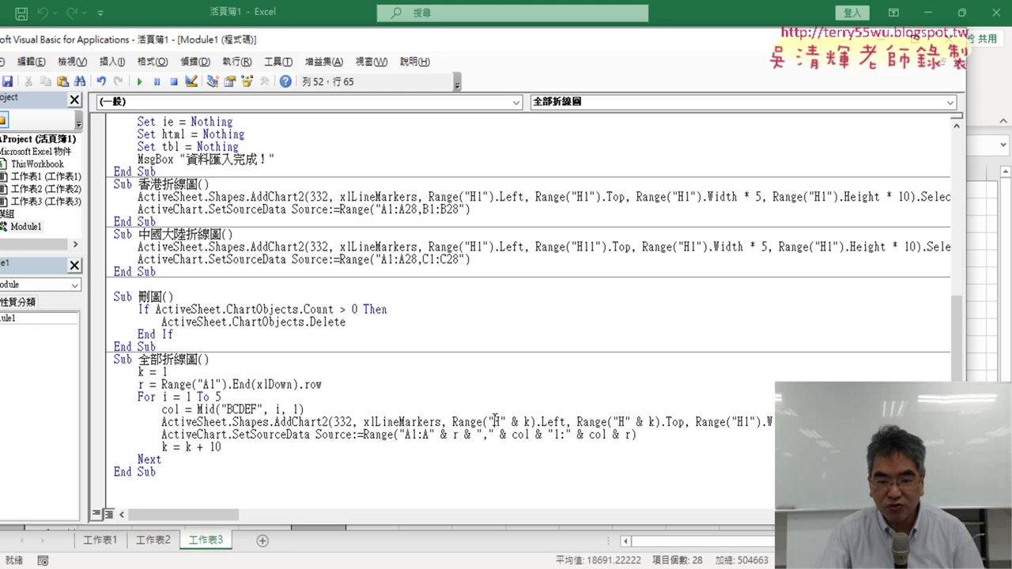
{"action": "left_click", "coordinate": [620, 421]}
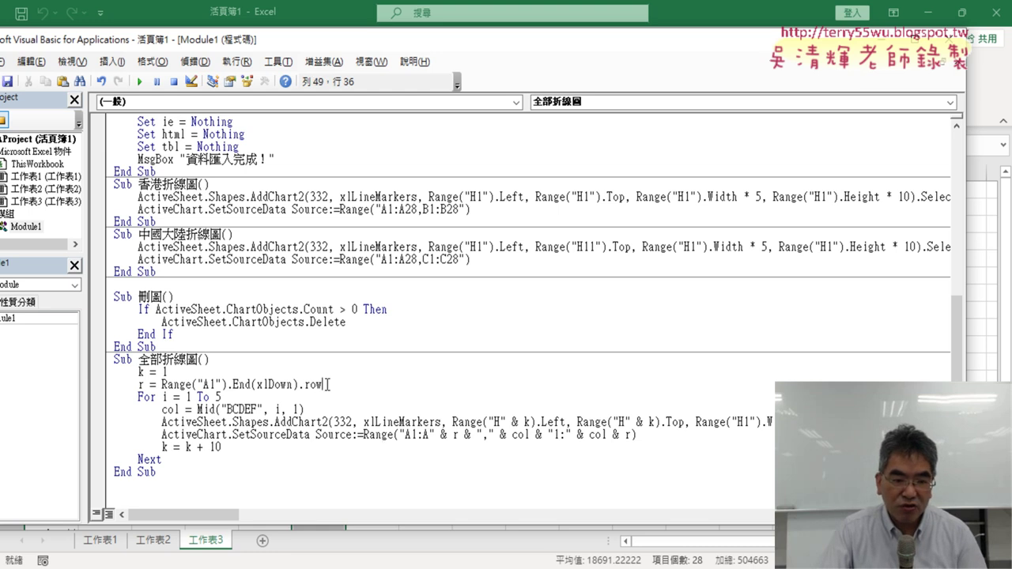
{"action": "left_click_drag", "start_coordinate": [327, 384], "coordinate": [139, 384]}
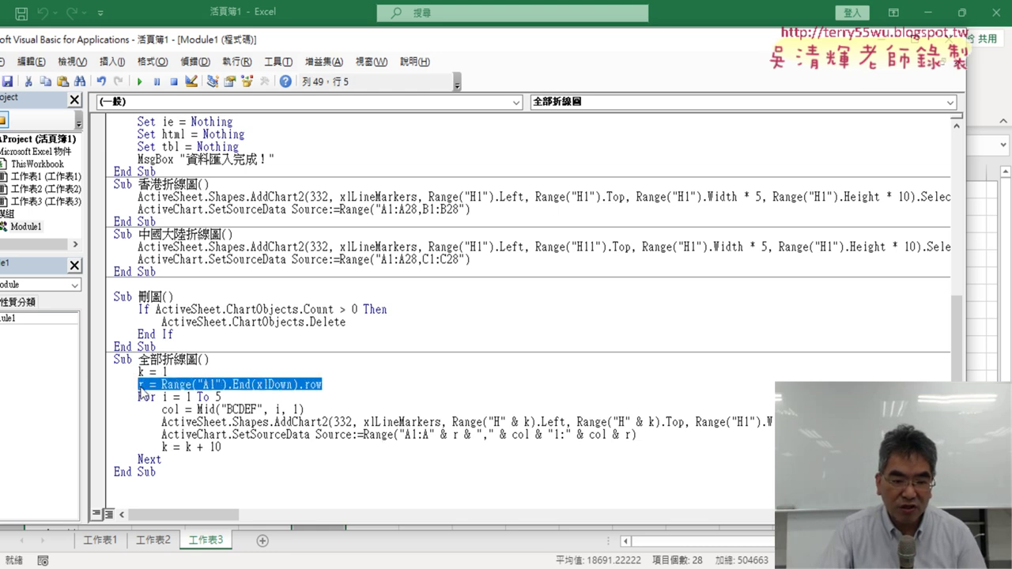
Step: Confirm on the worksheet that the data ends at 113年3月, then return to the code
{"action": "mouse_move", "coordinate": [372, 41]}
{"action": "left_mouse_down"}
{"action": "mouse_move", "coordinate": [585, 58]}
{"action": "mouse_move", "coordinate": [614, 46]}
{"action": "left_mouse_up"}
{"action": "left_click", "coordinate": [54, 194]}
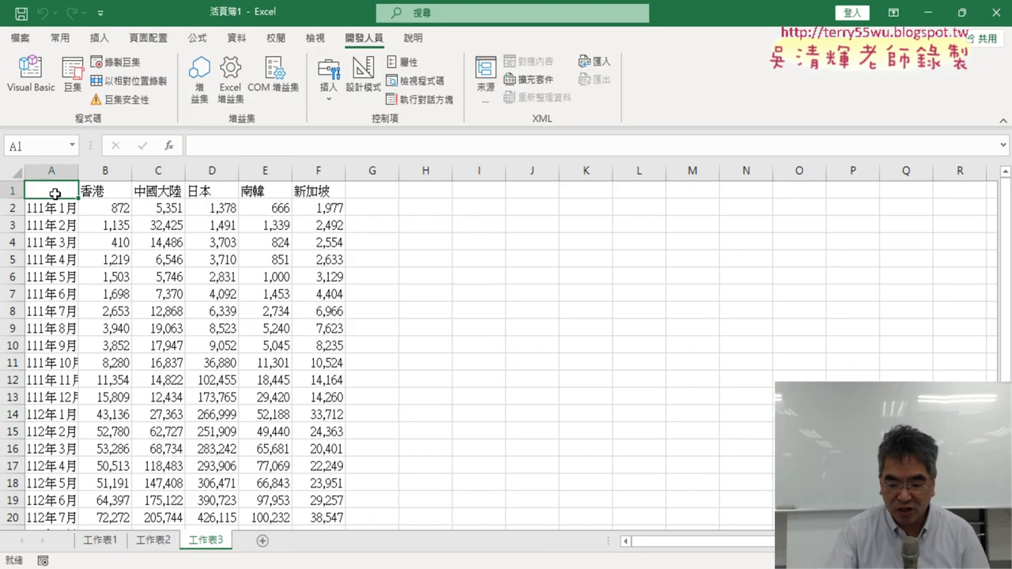
{"action": "key", "text": "ctrl+Down"}
{"action": "key", "text": "ctrl+Down"}
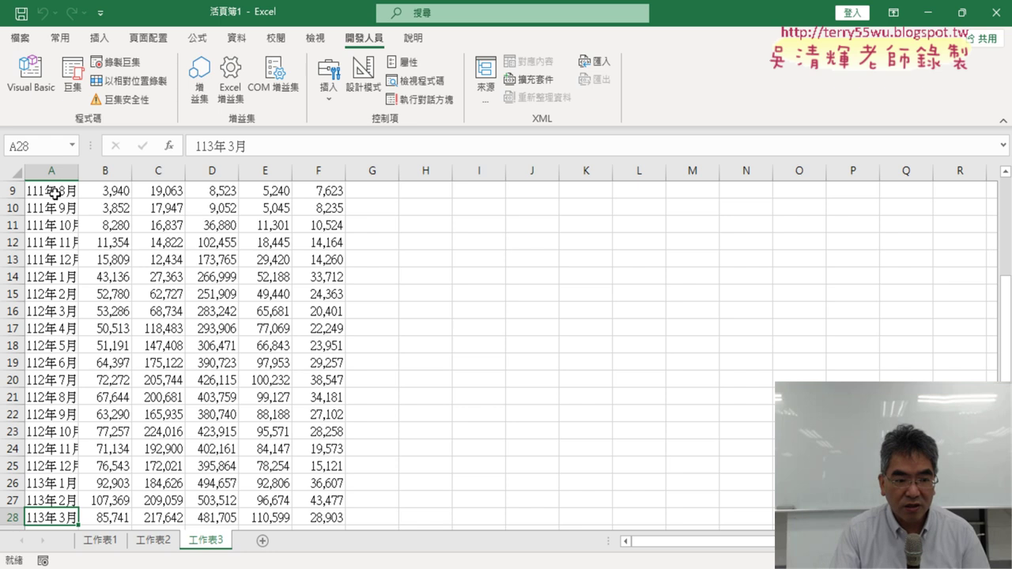
{"action": "key", "text": "ctrl+Home"}
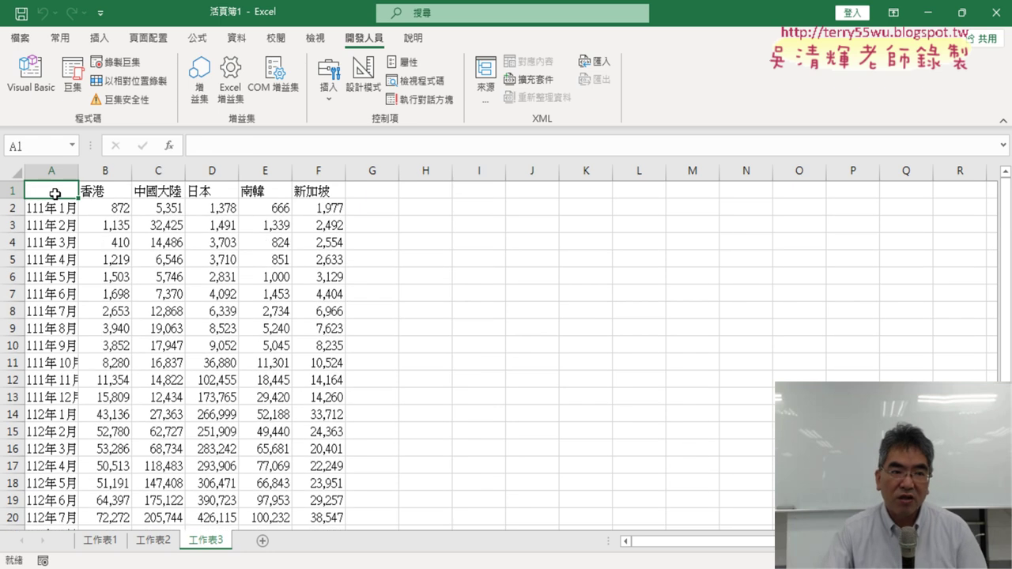
{"action": "left_click", "coordinate": [31, 79]}
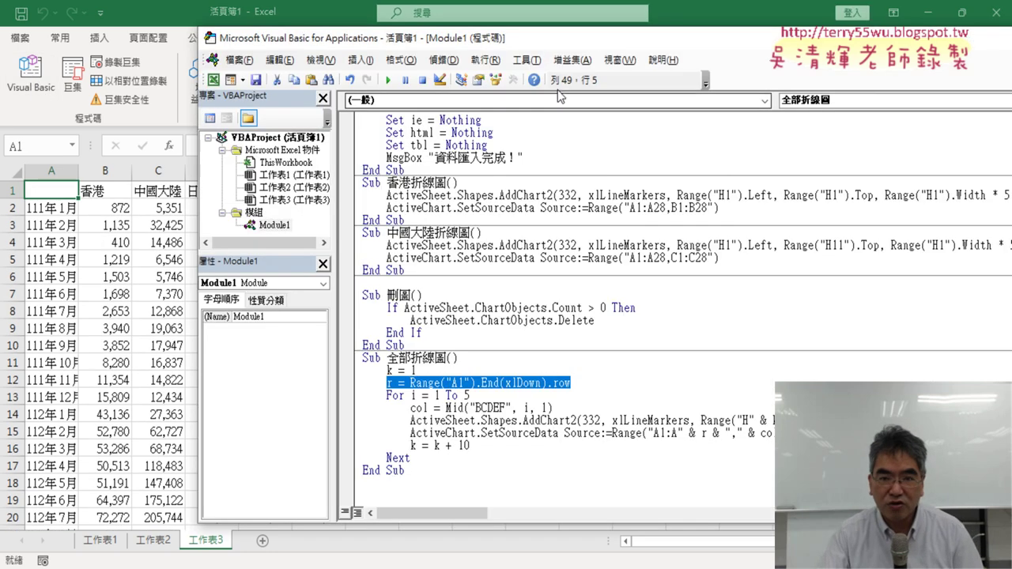
Step: Circle the loop limit 5 and underline the H and size Range references in red, then clear the marks and narrow the window
{"action": "left_click_drag", "start_coordinate": [584, 40], "coordinate": [370, 40]}
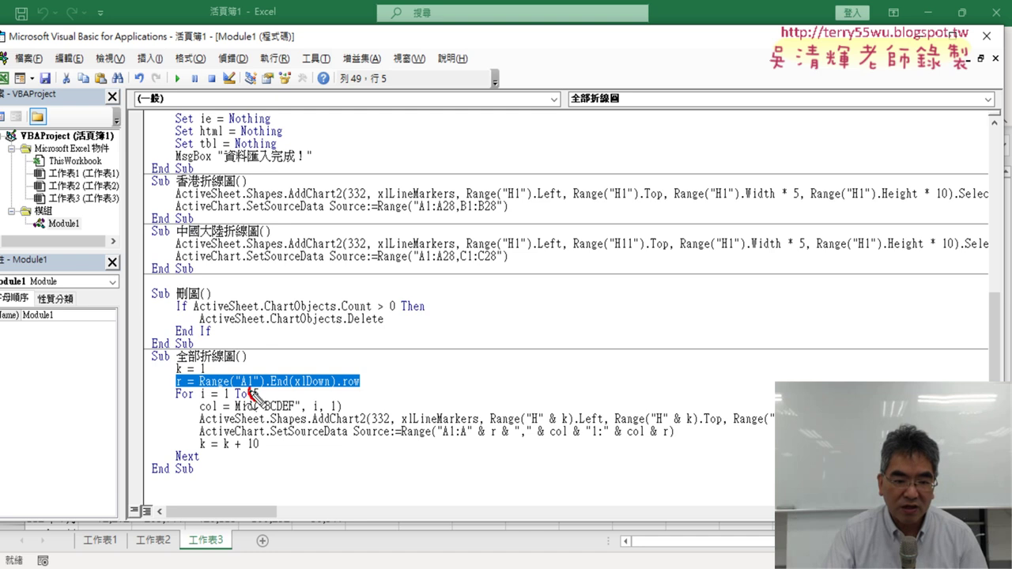
{"action": "left_click_drag", "start_coordinate": [254, 386], "coordinate": [293, 418]}
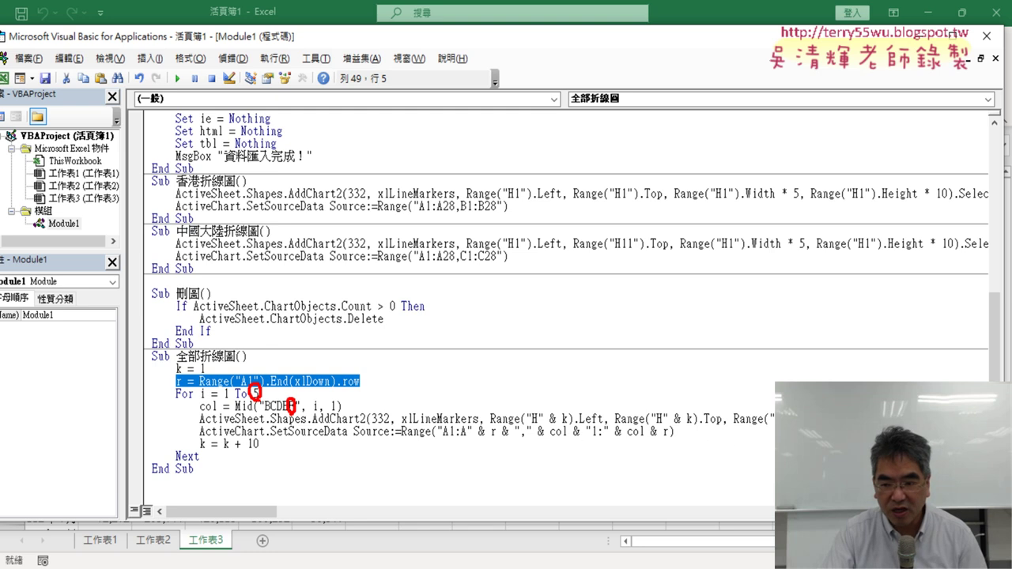
{"action": "left_click_drag", "start_coordinate": [529, 425], "coordinate": [541, 425]}
{"action": "left_click_drag", "start_coordinate": [653, 424], "coordinate": [665, 424]}
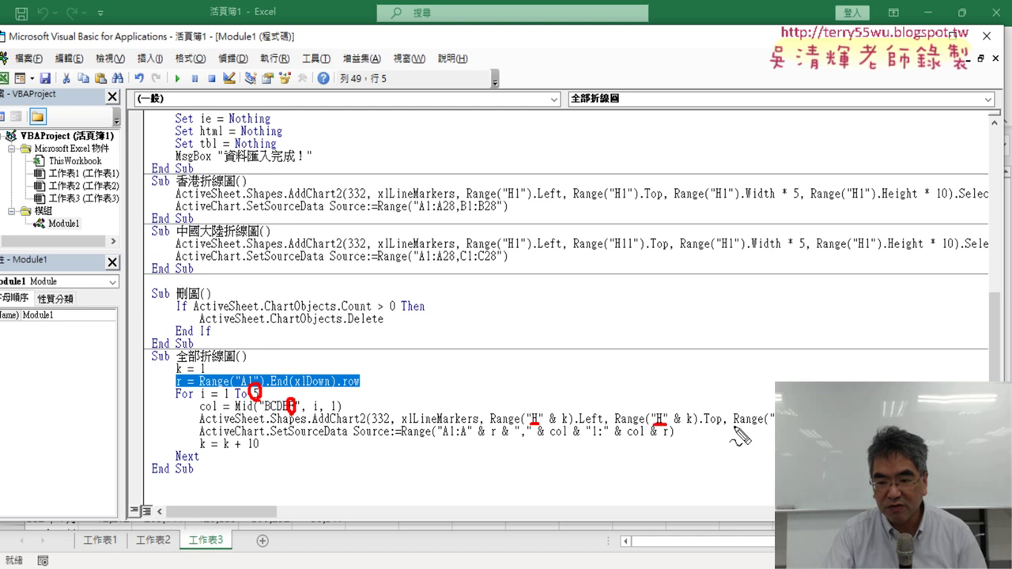
{"action": "left_click_drag", "start_coordinate": [734, 425], "coordinate": [773, 425]}
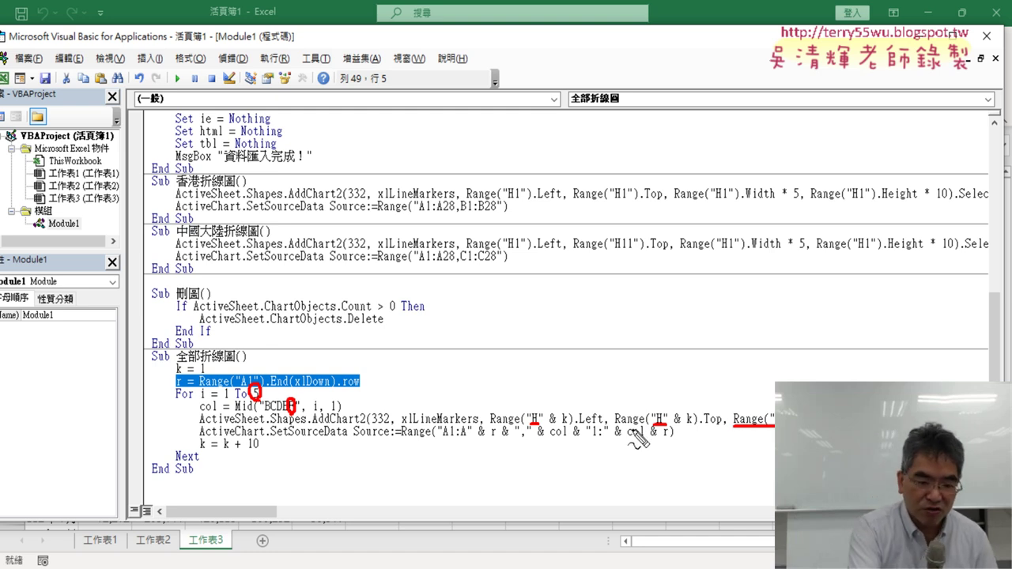
{"action": "key", "text": "Escape"}
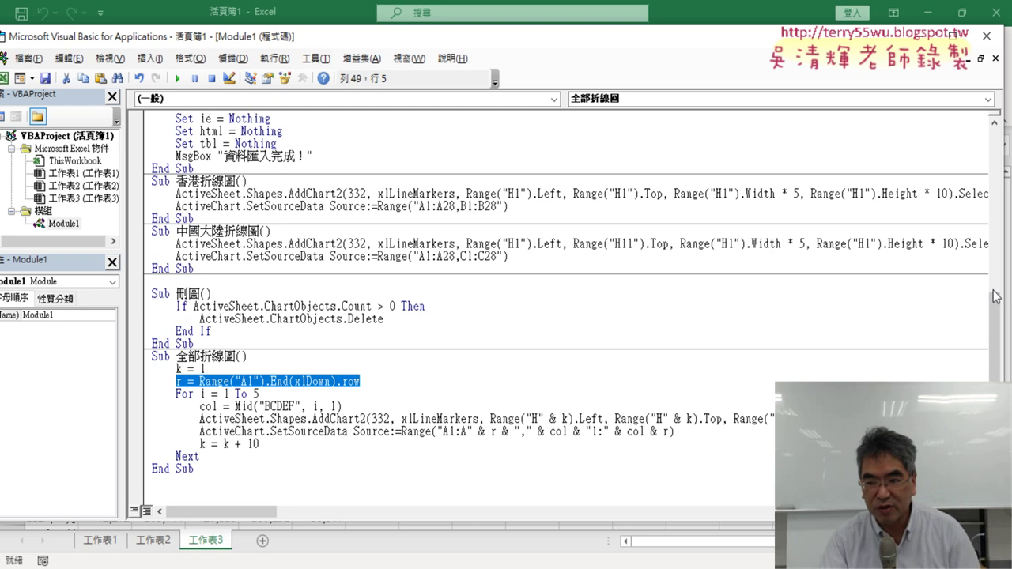
{"action": "left_click_drag", "start_coordinate": [1002, 290], "coordinate": [439, 316]}
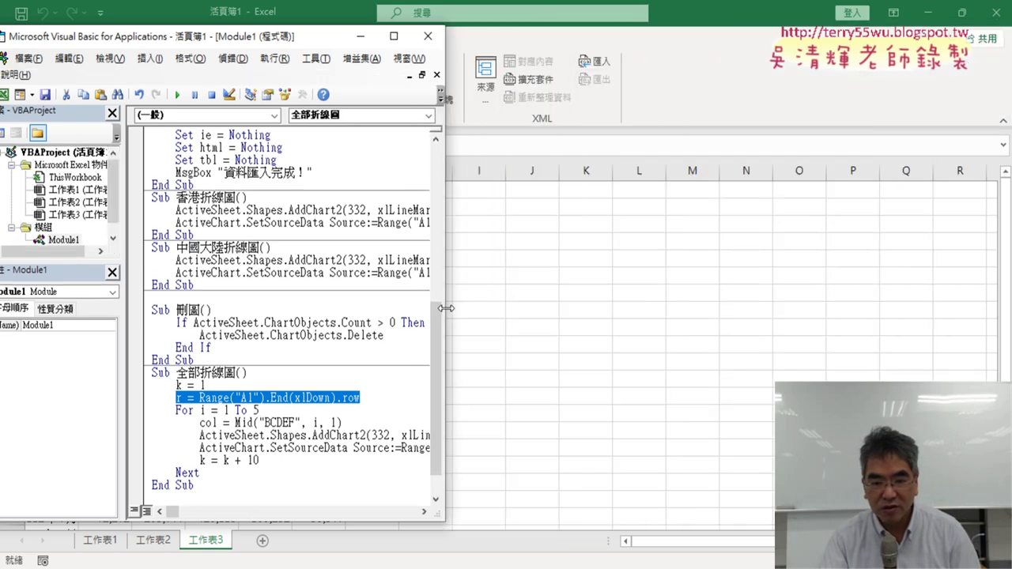
{"action": "left_click", "coordinate": [242, 435]}
{"action": "left_click", "coordinate": [177, 94]}
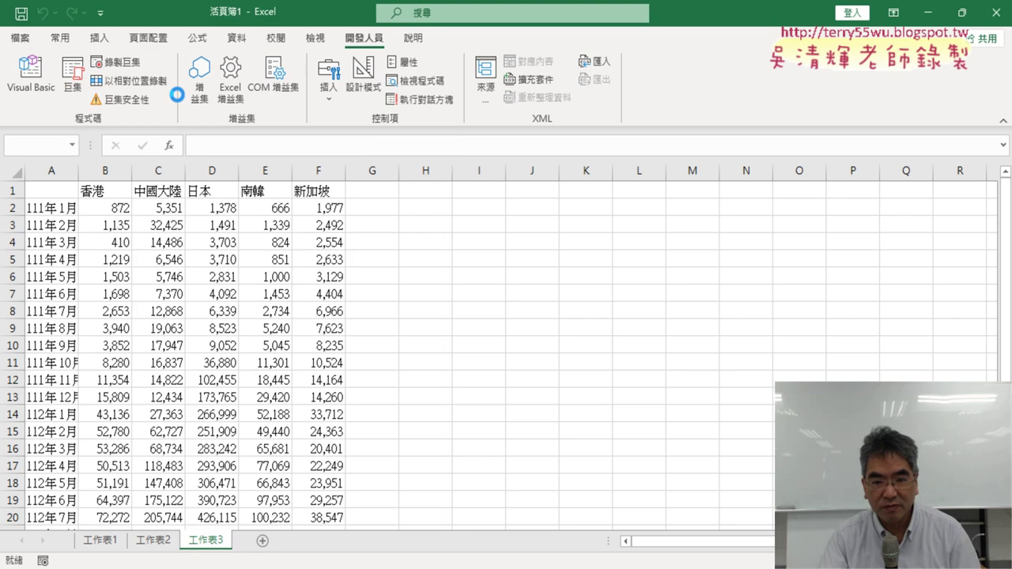
{"action": "left_click", "coordinate": [841, 332]}
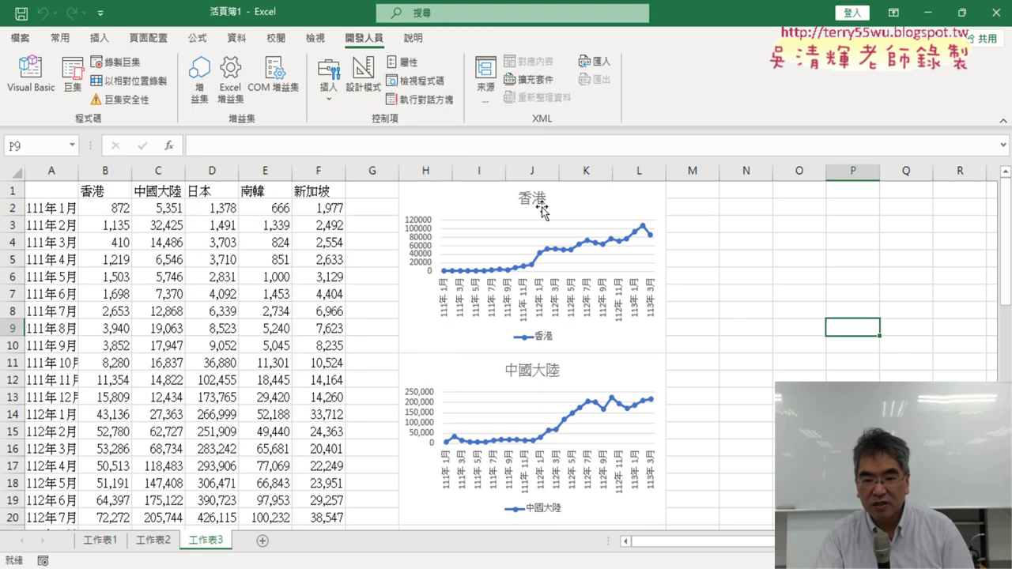
{"action": "scroll", "coordinate": [542, 401], "scroll_direction": "down", "scroll_amount": 1}
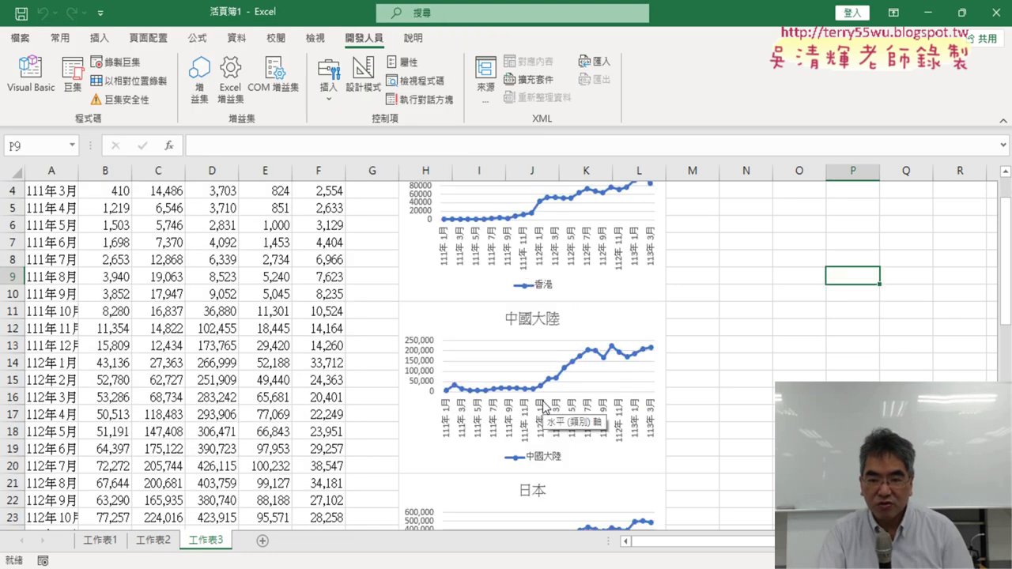
{"action": "scroll", "coordinate": [542, 401], "scroll_direction": "up", "scroll_amount": 1}
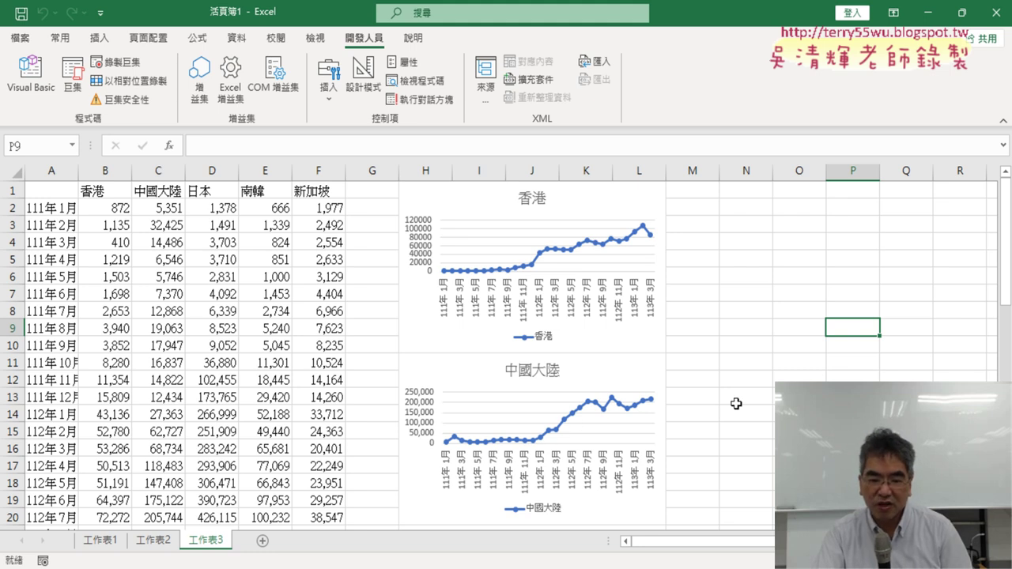
{"action": "scroll", "coordinate": [736, 404], "scroll_direction": "down", "scroll_amount": 2}
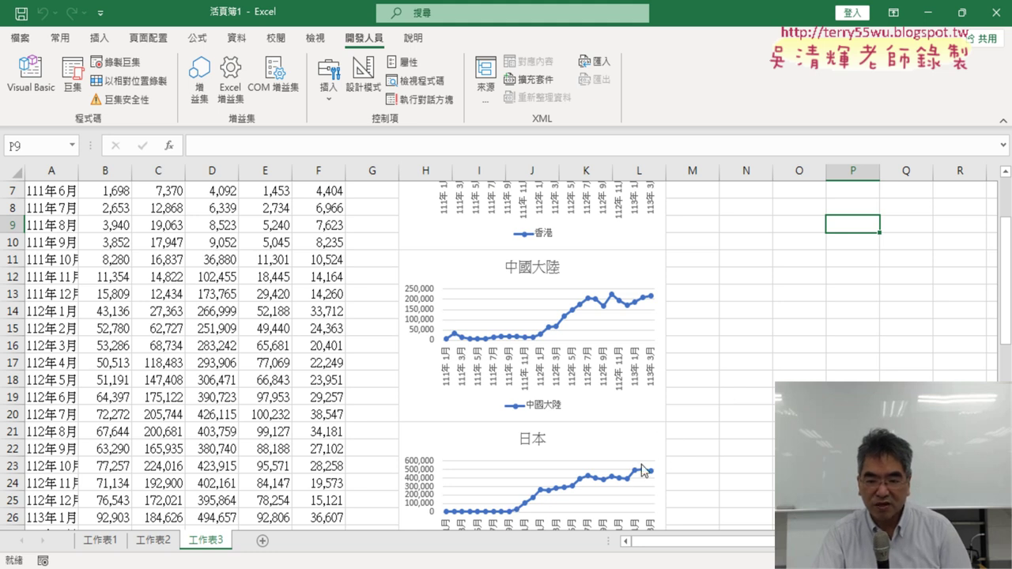
{"action": "scroll", "coordinate": [683, 447], "scroll_direction": "down", "scroll_amount": 3}
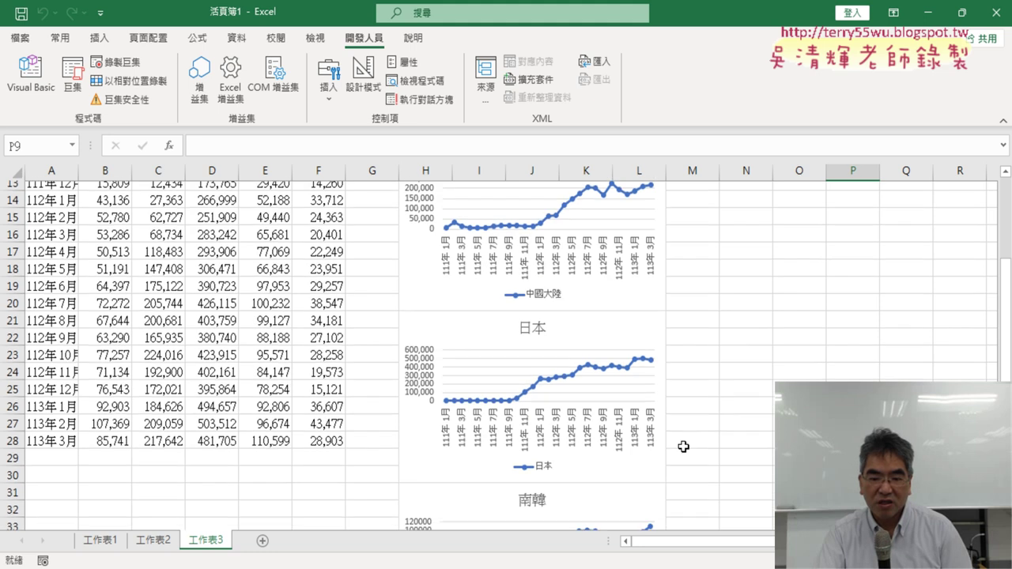
{"action": "scroll", "coordinate": [683, 446], "scroll_direction": "down", "scroll_amount": 1}
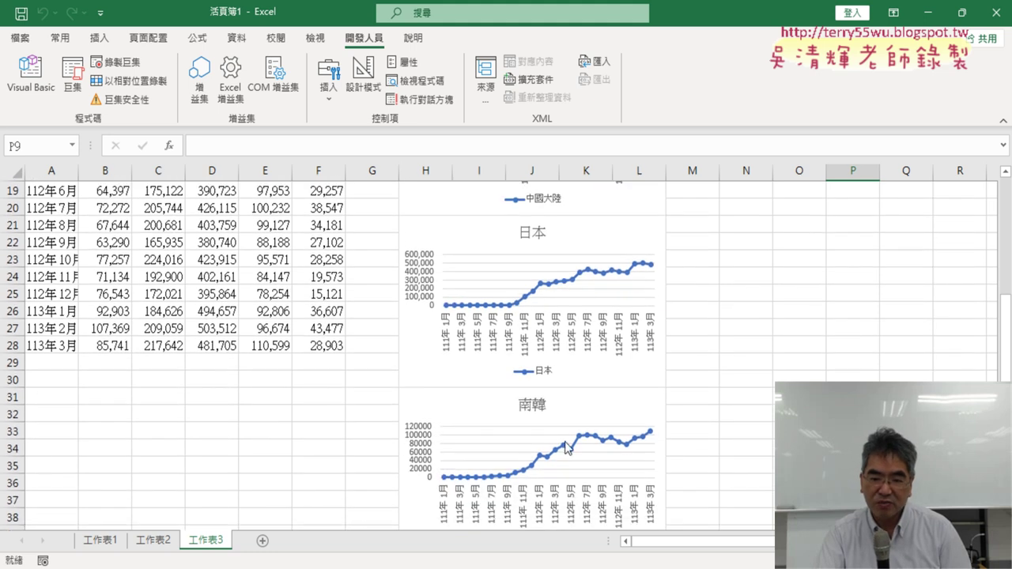
{"action": "scroll", "coordinate": [678, 427], "scroll_direction": "down", "scroll_amount": 3}
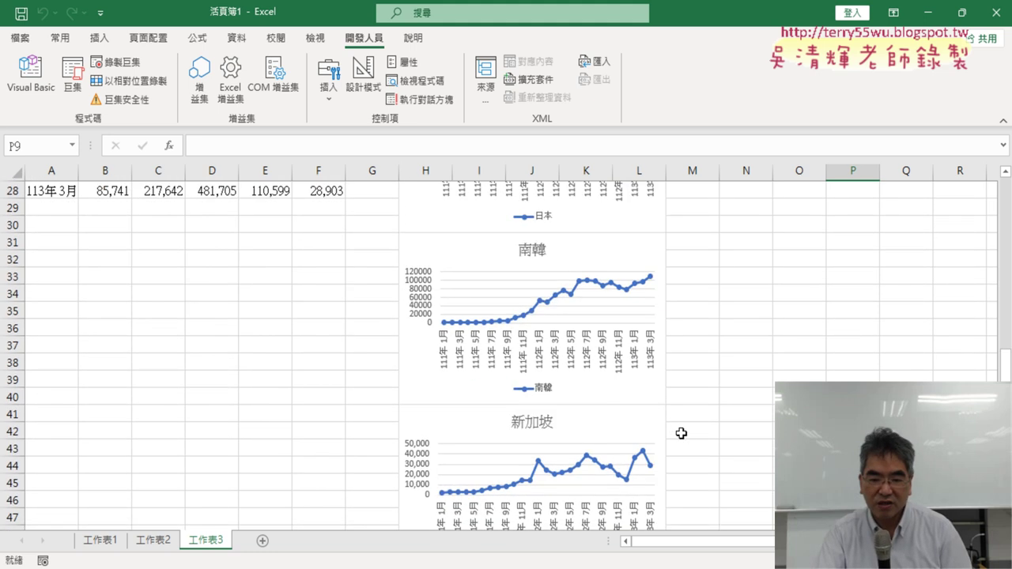
{"action": "scroll", "coordinate": [680, 431], "scroll_direction": "down", "scroll_amount": 1}
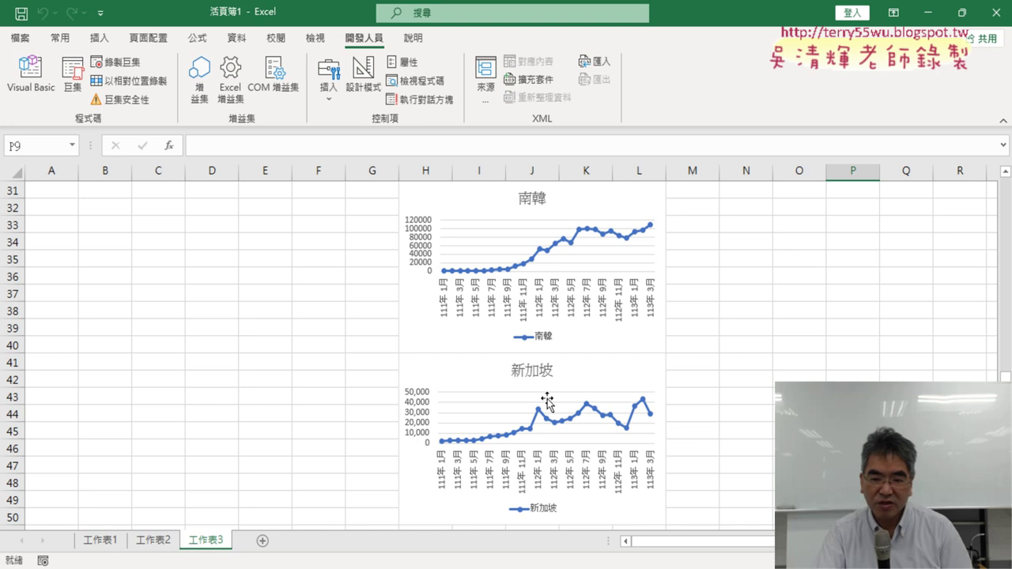
{"action": "scroll", "coordinate": [707, 425], "scroll_direction": "down", "scroll_amount": 2}
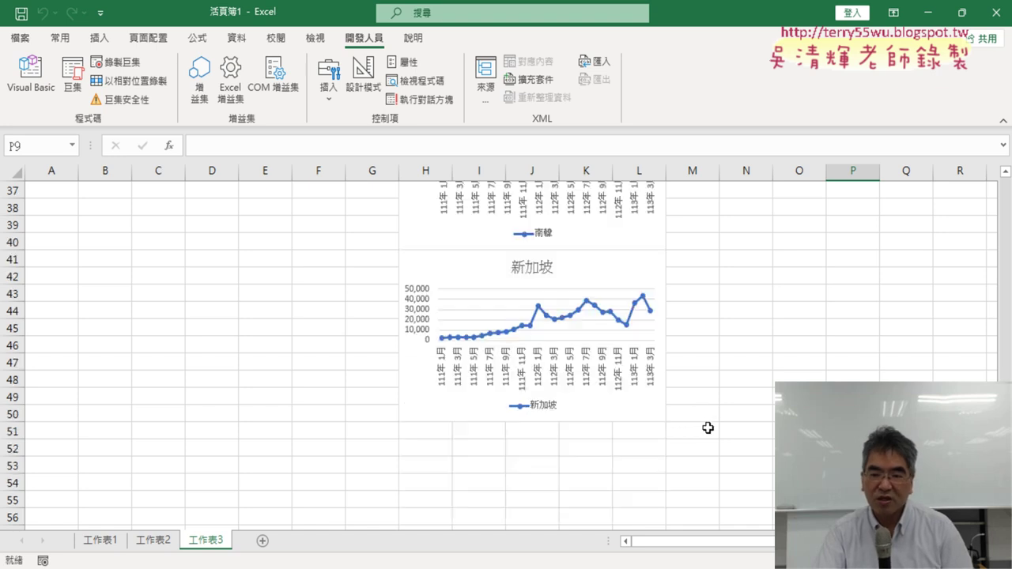
{"action": "scroll", "coordinate": [708, 426], "scroll_direction": "up", "scroll_amount": 4}
{"action": "scroll", "coordinate": [708, 427], "scroll_direction": "up", "scroll_amount": 5}
{"action": "scroll", "coordinate": [708, 428], "scroll_direction": "up", "scroll_amount": 3}
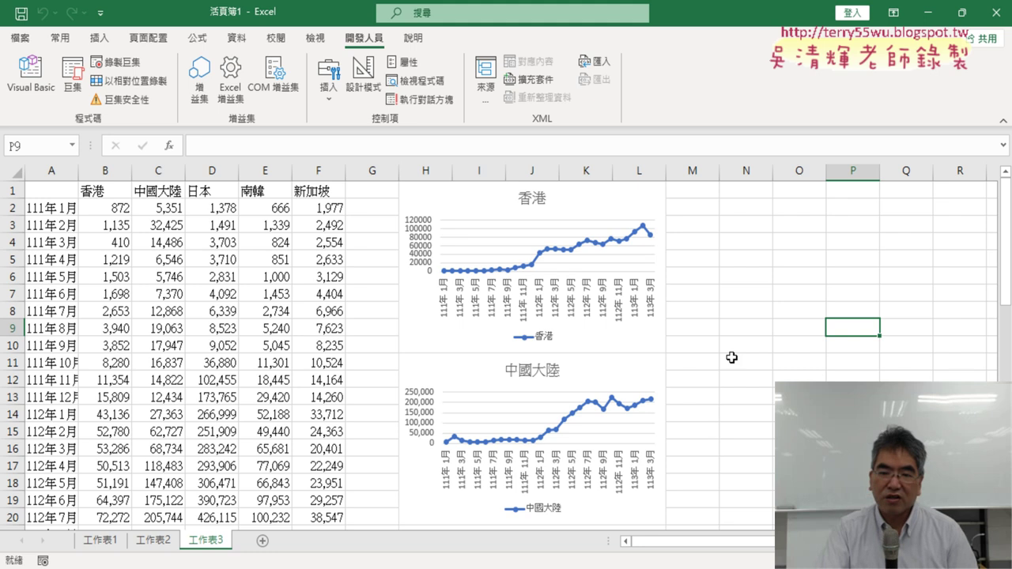
{"action": "left_click", "coordinate": [755, 327]}
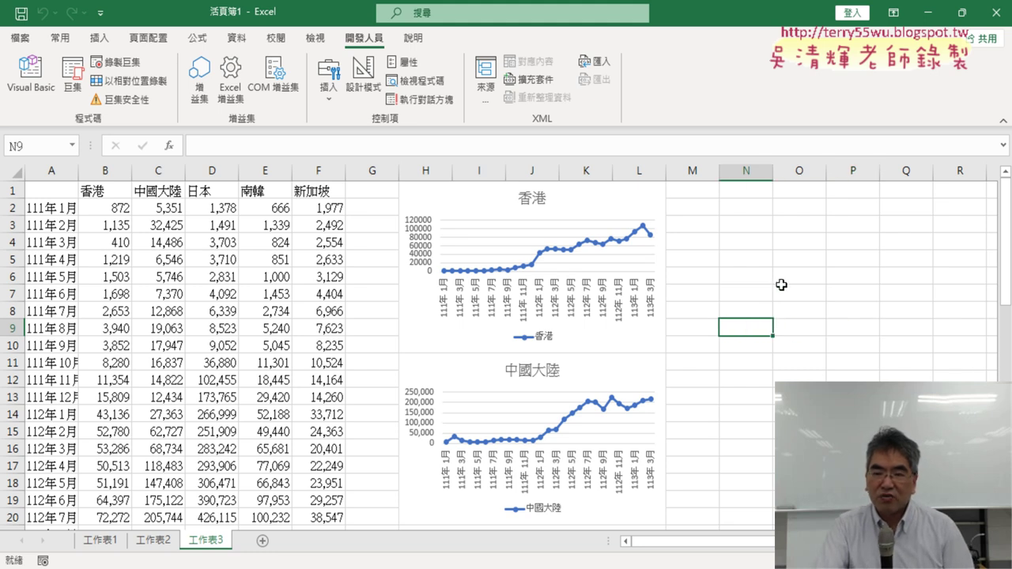
Step: Run the 刪圖 macro to delete all existing charts
{"action": "left_click", "coordinate": [32, 79]}
{"action": "left_click", "coordinate": [230, 261]}
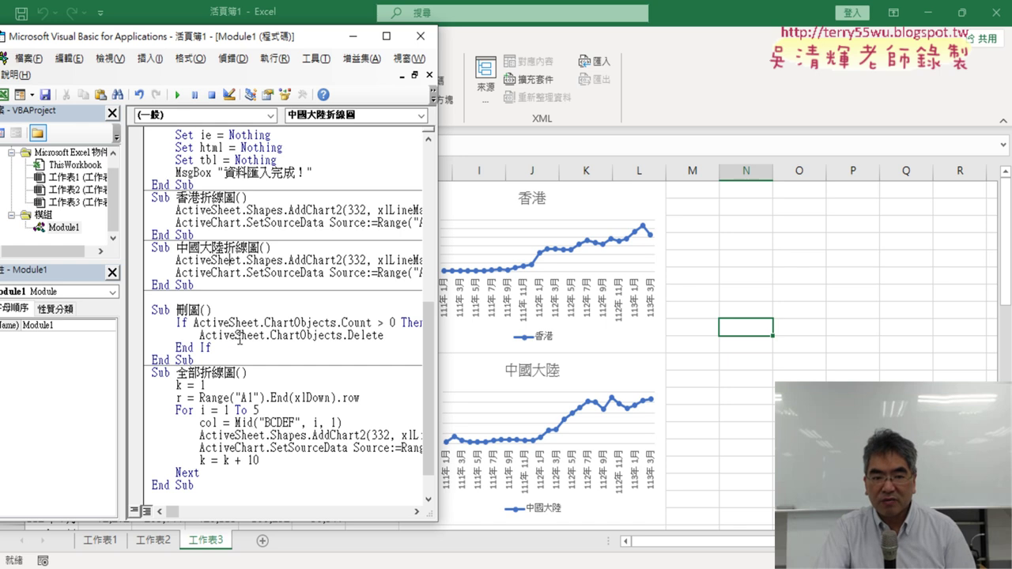
{"action": "left_click", "coordinate": [241, 339]}
{"action": "left_click", "coordinate": [242, 412]}
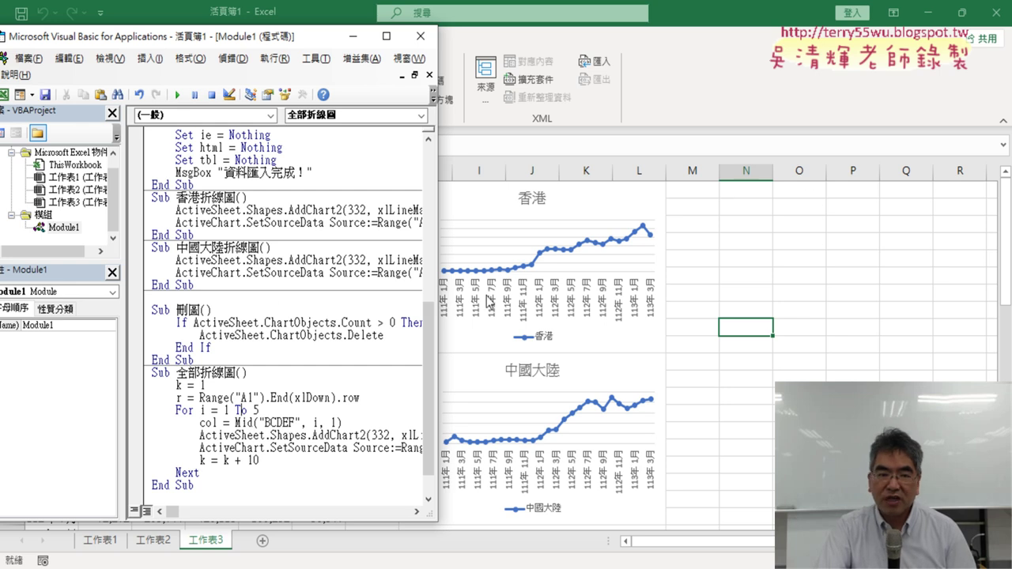
{"action": "left_click", "coordinate": [240, 335]}
{"action": "left_click", "coordinate": [177, 94]}
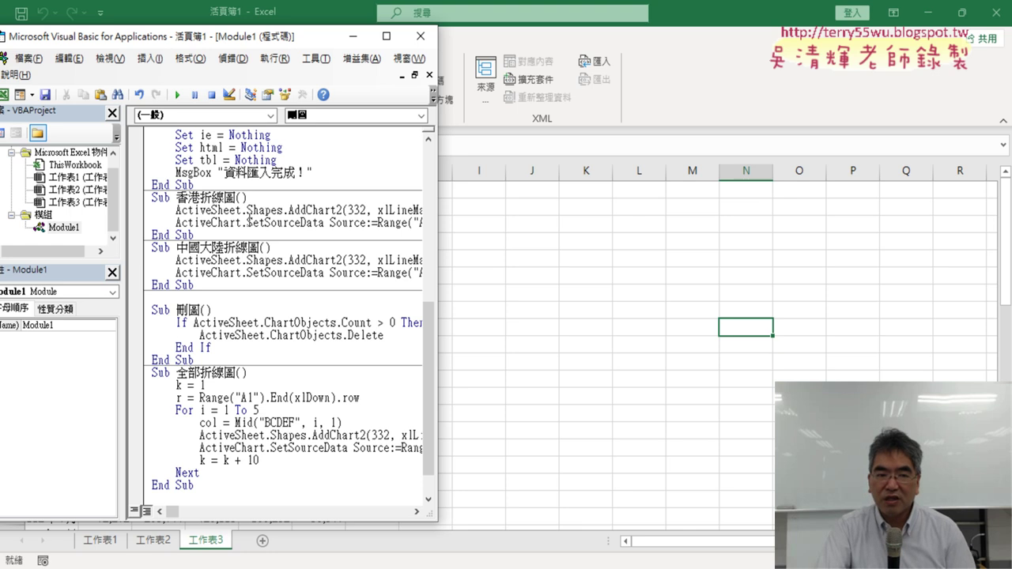
Step: Run 香港折線圖 to redraw only the 香港 chart and close the VBA editor
{"action": "left_click", "coordinate": [242, 222]}
{"action": "left_click", "coordinate": [178, 95]}
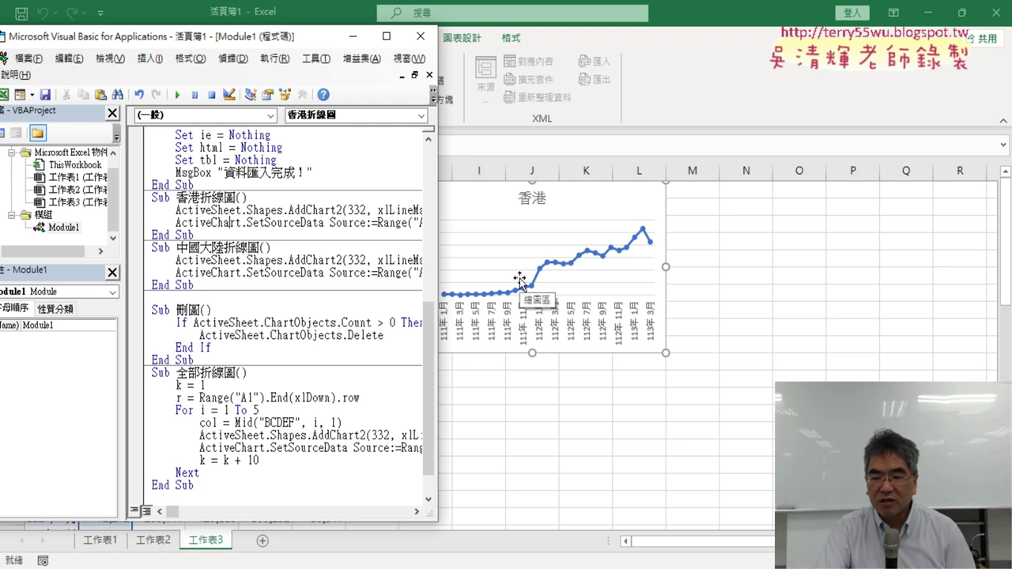
{"action": "left_click", "coordinate": [287, 261]}
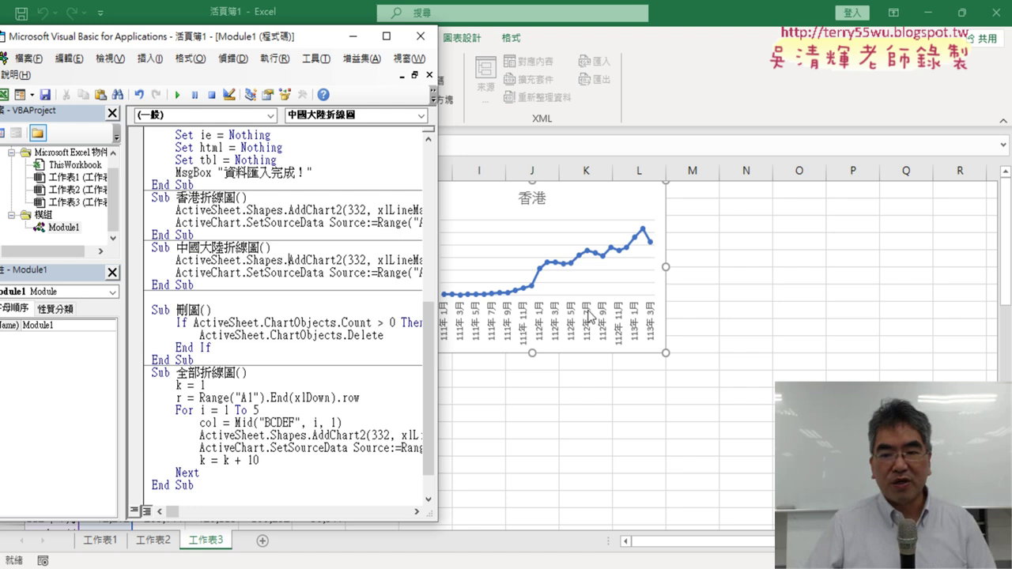
{"action": "left_click", "coordinate": [420, 36]}
Step: Draw a form-control button in N2:P3 and assign it the 香港折線圖 macro
{"action": "left_click", "coordinate": [864, 255]}
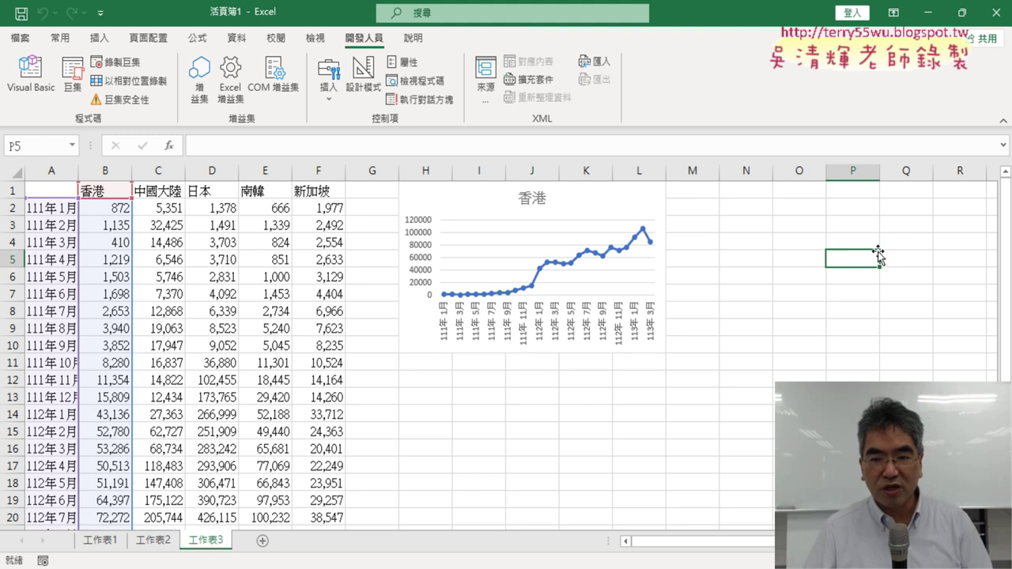
{"action": "left_click", "coordinate": [329, 88]}
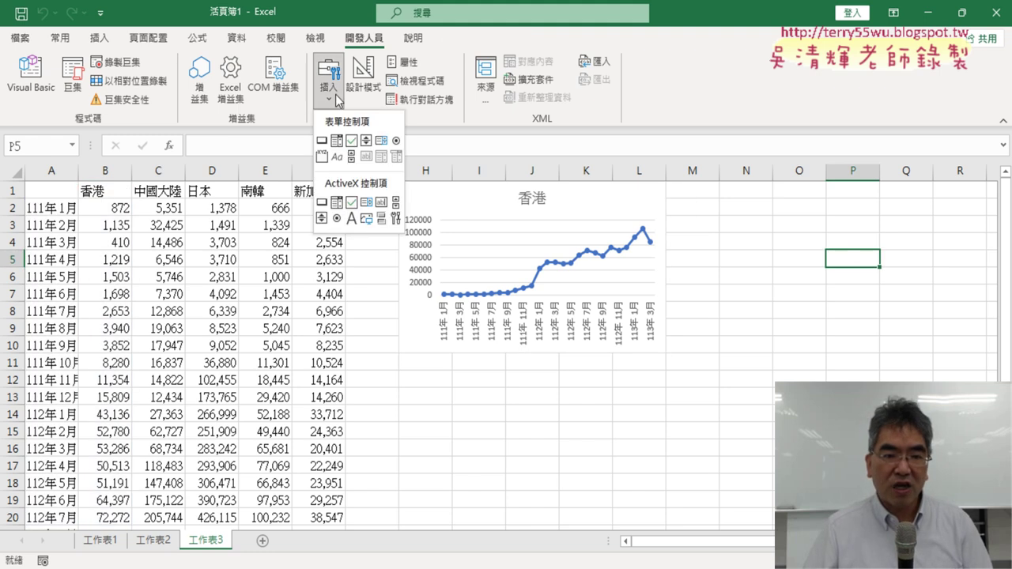
{"action": "left_click", "coordinate": [323, 143]}
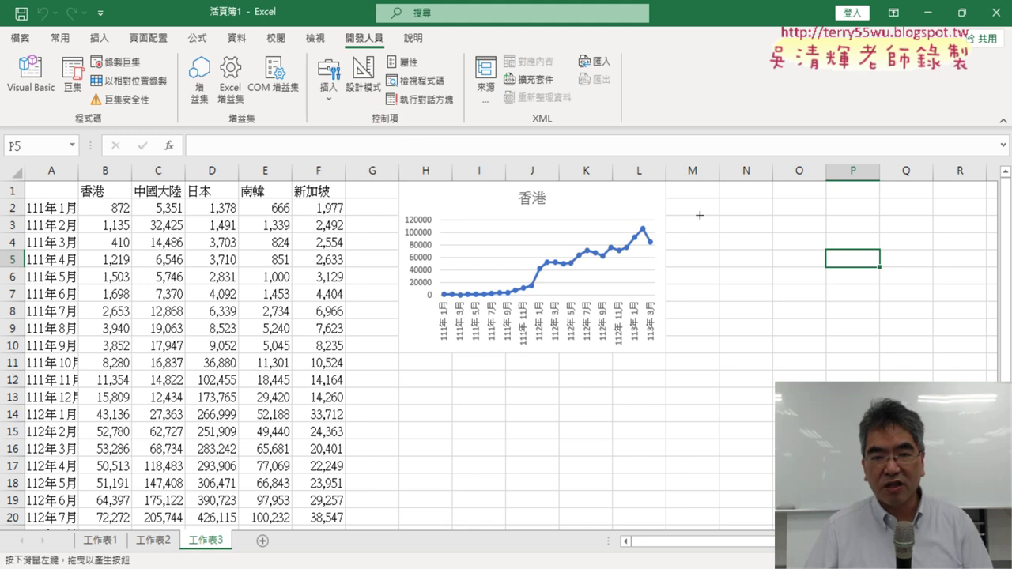
{"action": "left_click", "coordinate": [328, 89]}
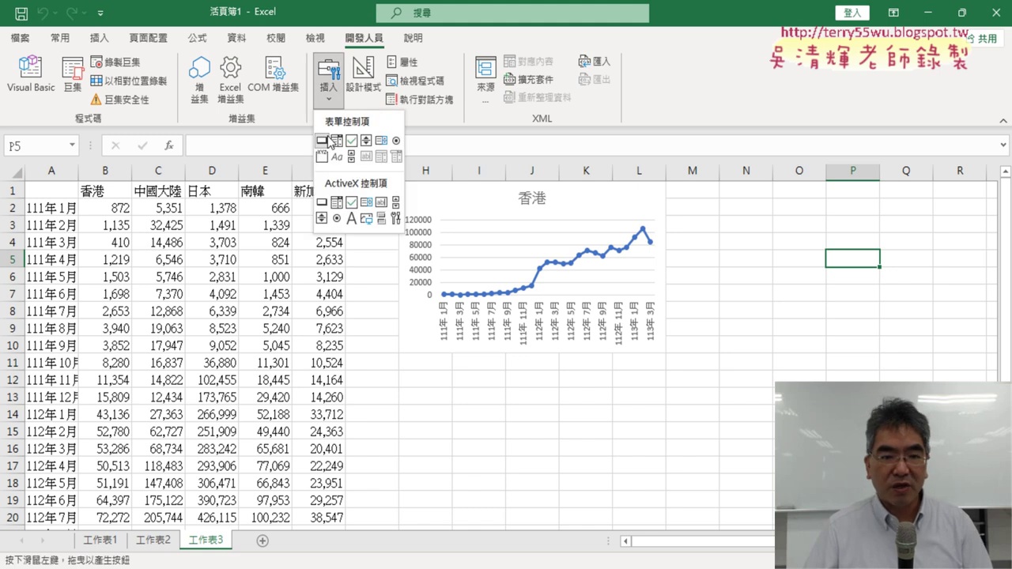
{"action": "left_click", "coordinate": [725, 207]}
{"action": "left_click_drag", "start_coordinate": [726, 194], "coordinate": [873, 231]}
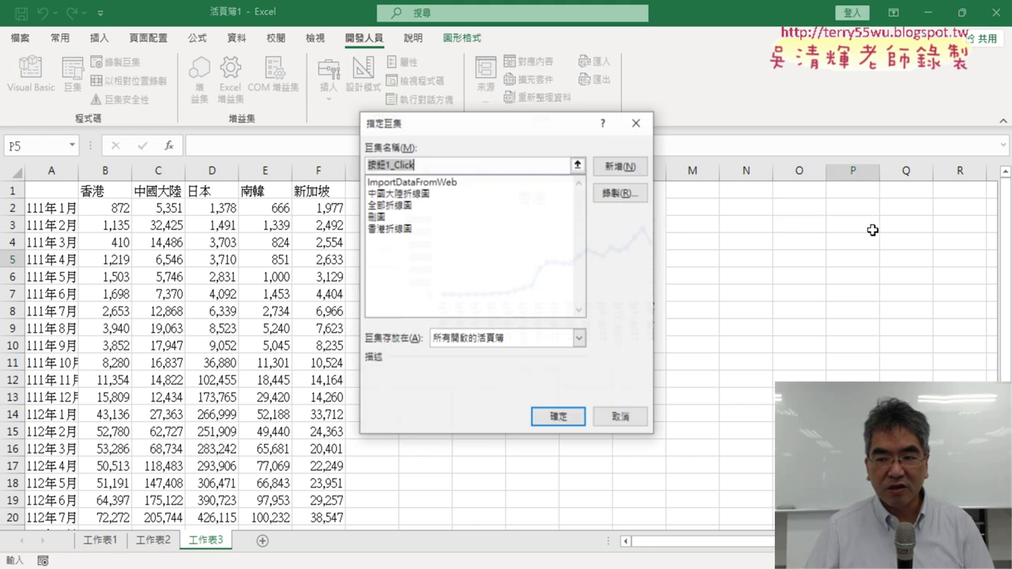
{"action": "left_click", "coordinate": [420, 229]}
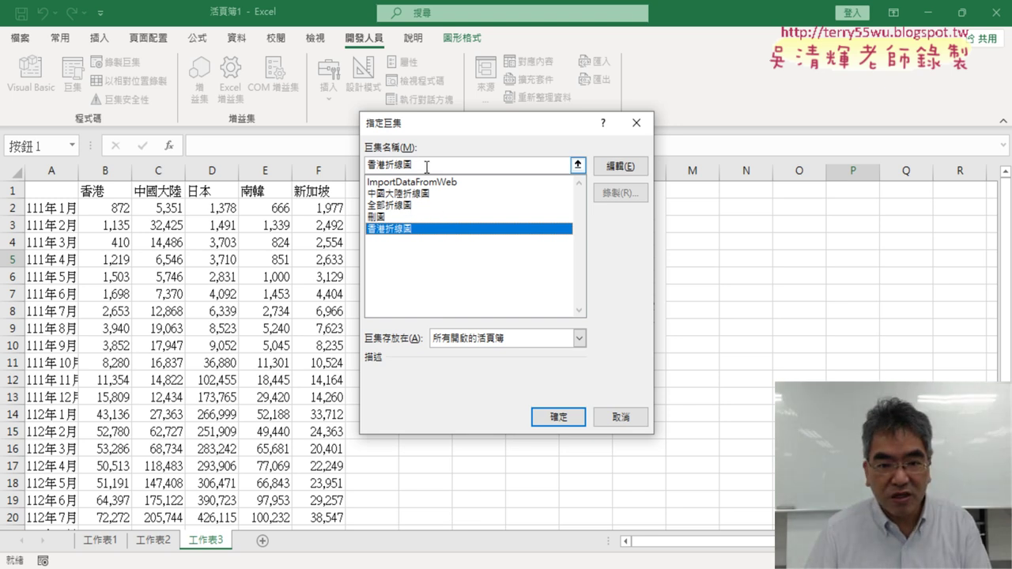
{"action": "left_click_drag", "start_coordinate": [426, 167], "coordinate": [344, 162]}
{"action": "key", "text": "ctrl+c"}
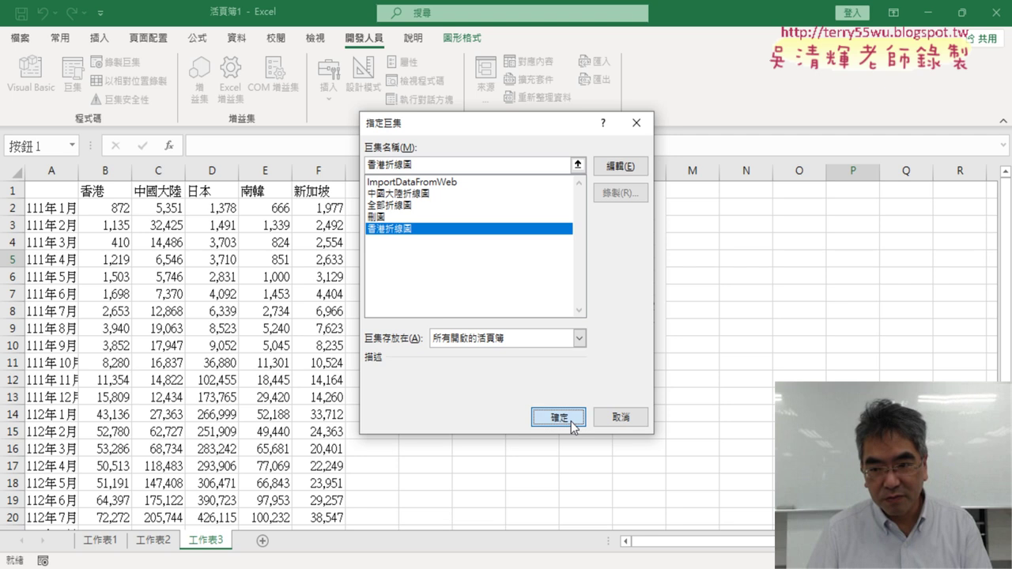
{"action": "left_click", "coordinate": [568, 419]}
Step: Relabel the button 香港折線圖
{"action": "left_click", "coordinate": [789, 215]}
{"action": "key", "text": "Delete"}
{"action": "key", "text": "Delete"}
{"action": "key", "text": "Delete"}
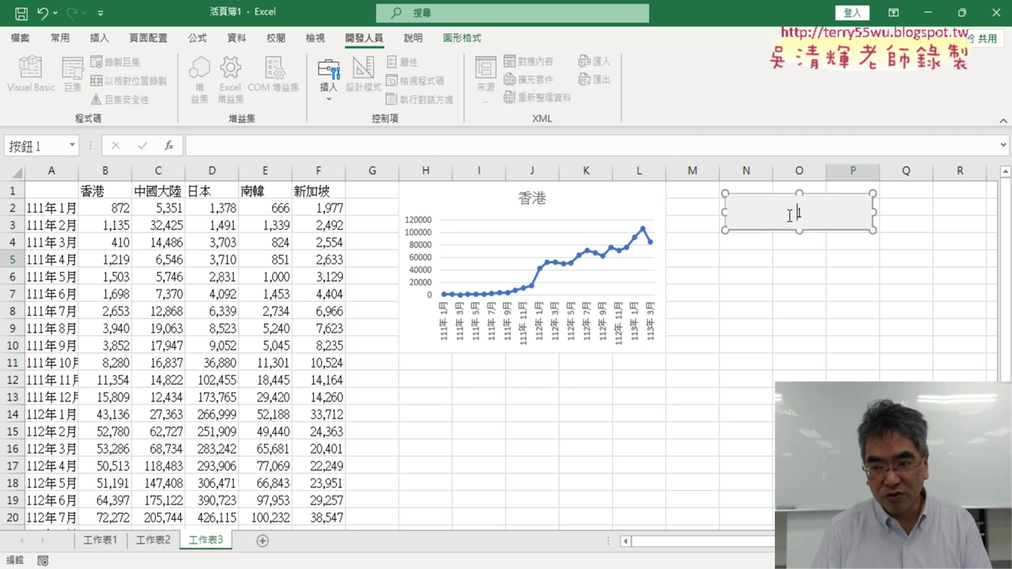
{"action": "key", "text": "ctrl+v"}
{"action": "left_click", "coordinate": [834, 315]}
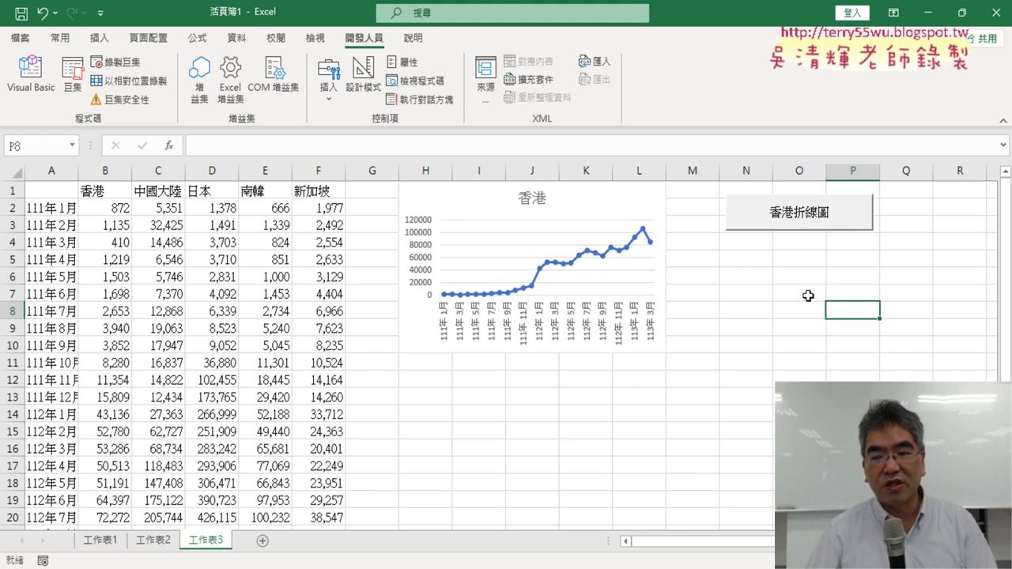
Step: Copy the 香港折線圖 button and paste copies at N4, N7 and N10
{"action": "right_click", "coordinate": [748, 227]}
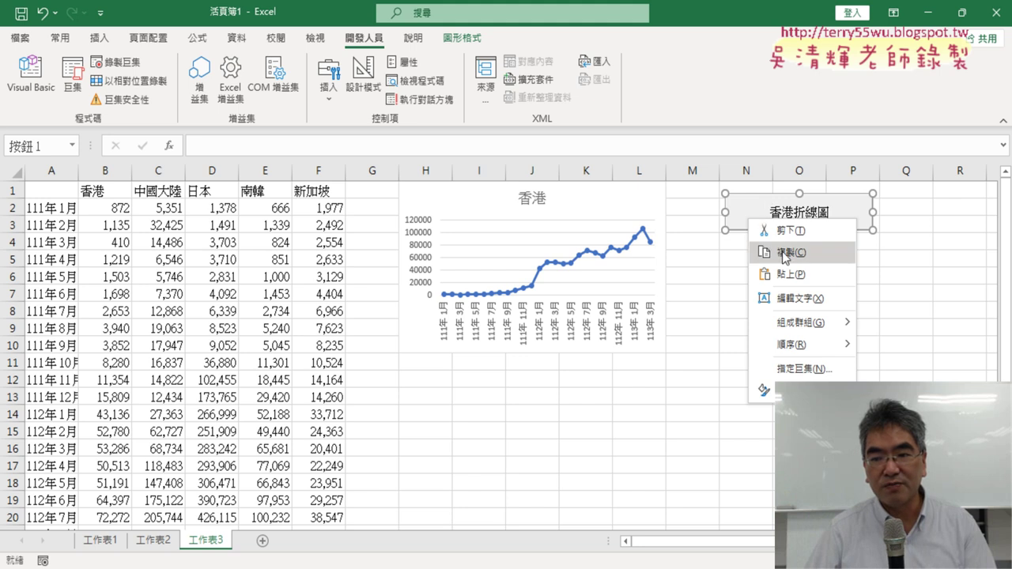
{"action": "left_click", "coordinate": [785, 254]}
{"action": "left_click", "coordinate": [731, 248]}
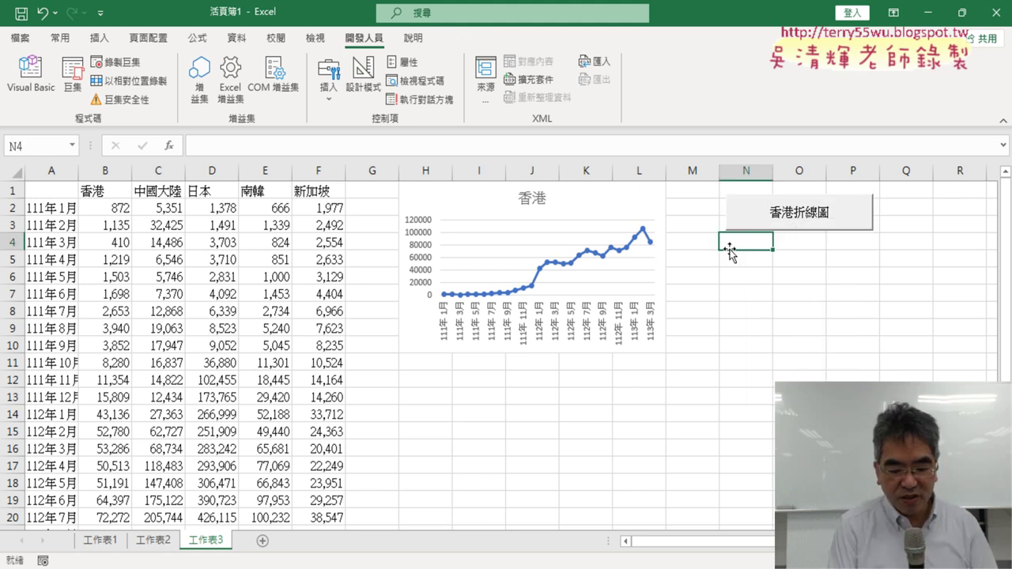
{"action": "key", "text": "ctrl+v"}
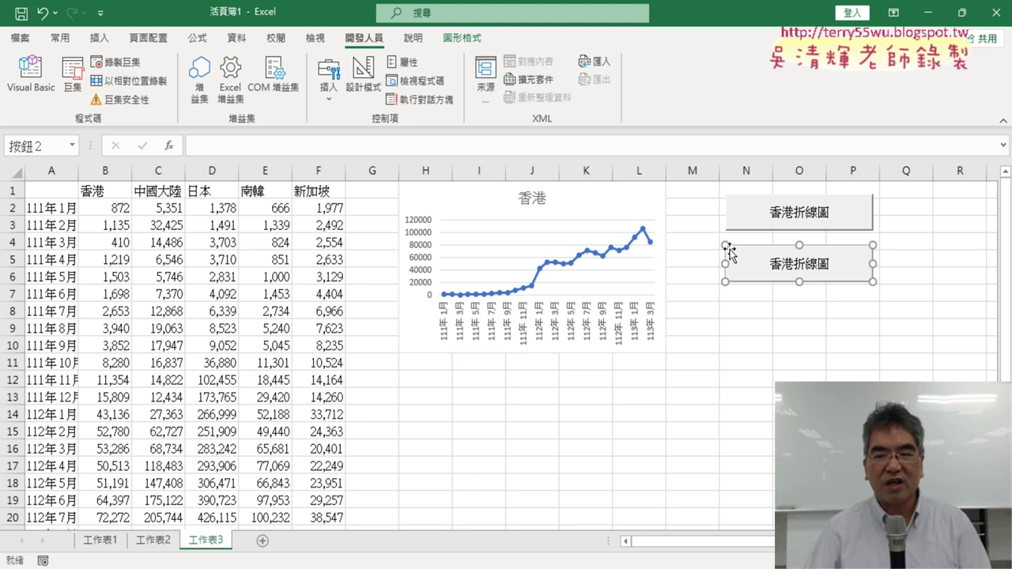
{"action": "left_click", "coordinate": [729, 291]}
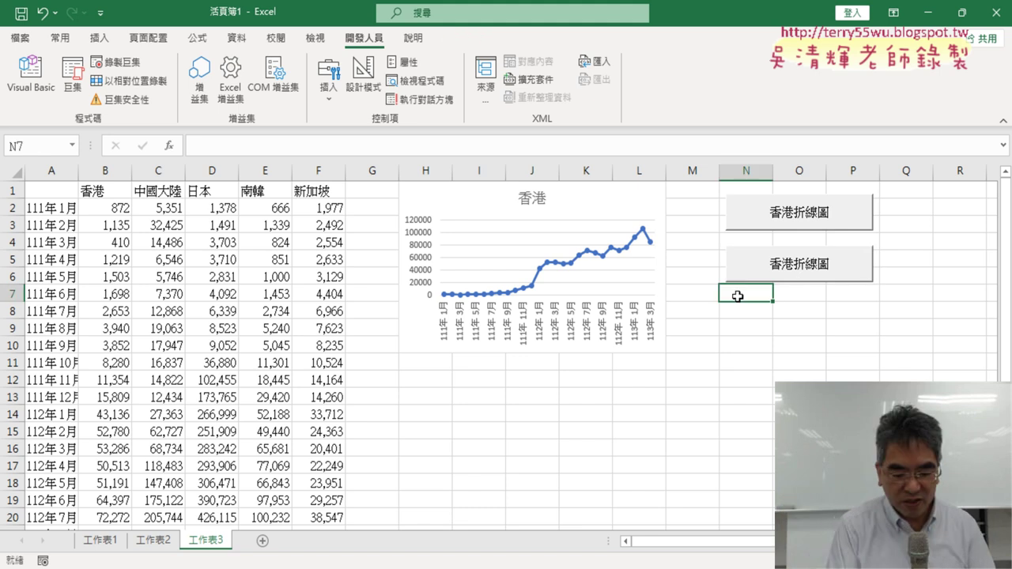
{"action": "key", "text": "ctrl+v"}
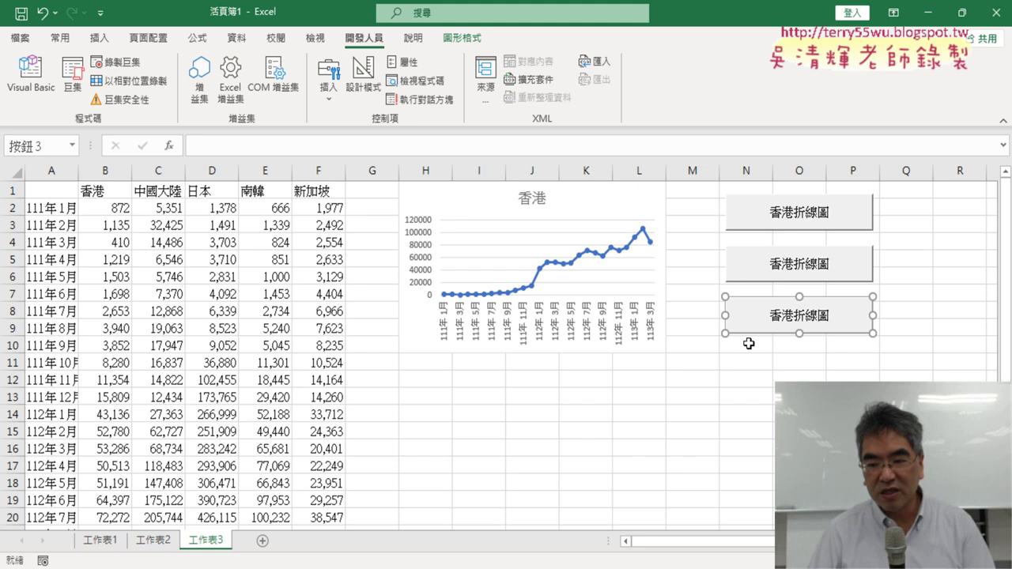
{"action": "left_click", "coordinate": [745, 346]}
{"action": "key", "text": "ctrl+v"}
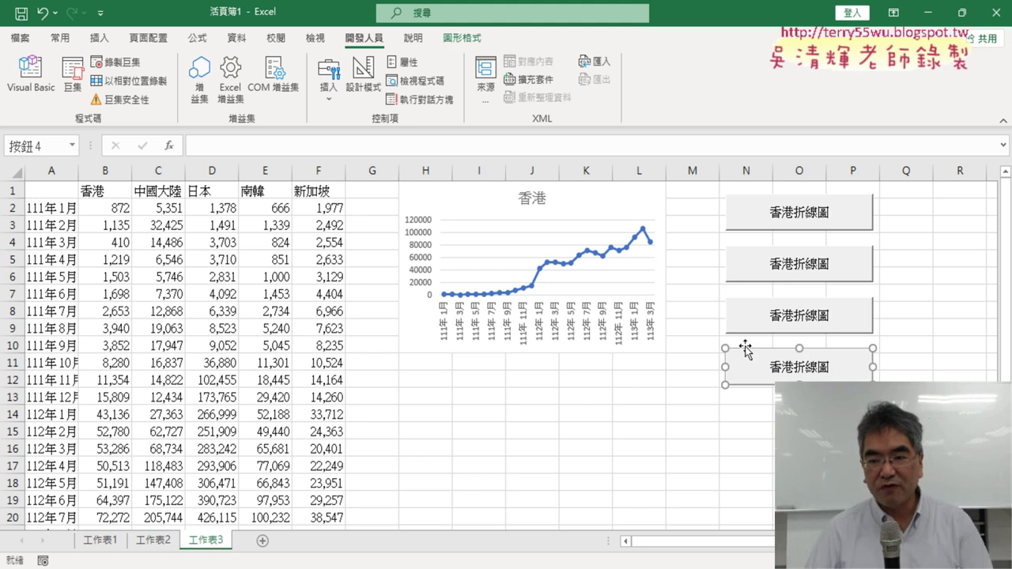
Step: Assign the 中國大陸折線圖 macro to the second button and relabel it 中國大陸折線圖
{"action": "right_click", "coordinate": [807, 275]}
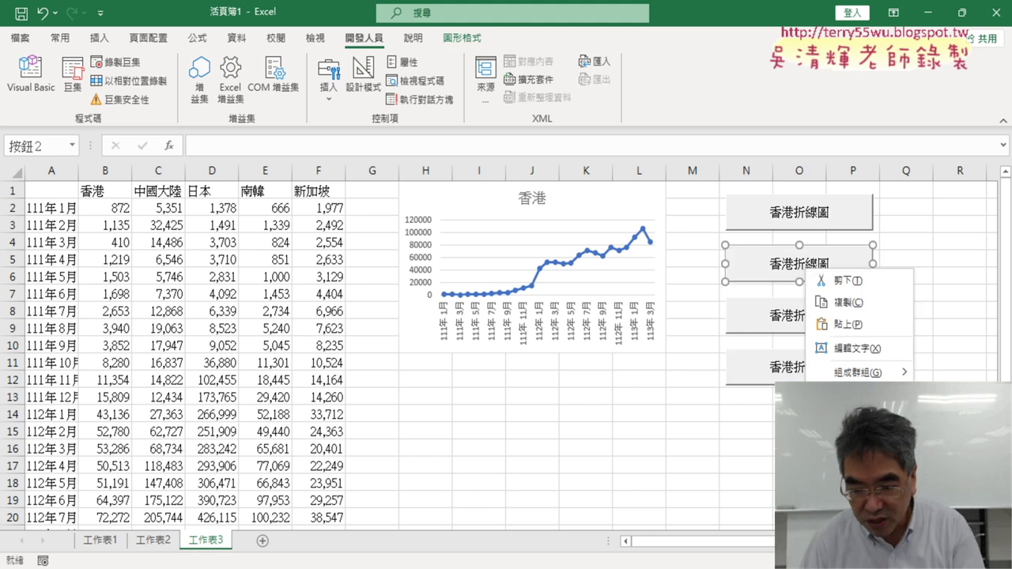
{"action": "left_click", "coordinate": [858, 417]}
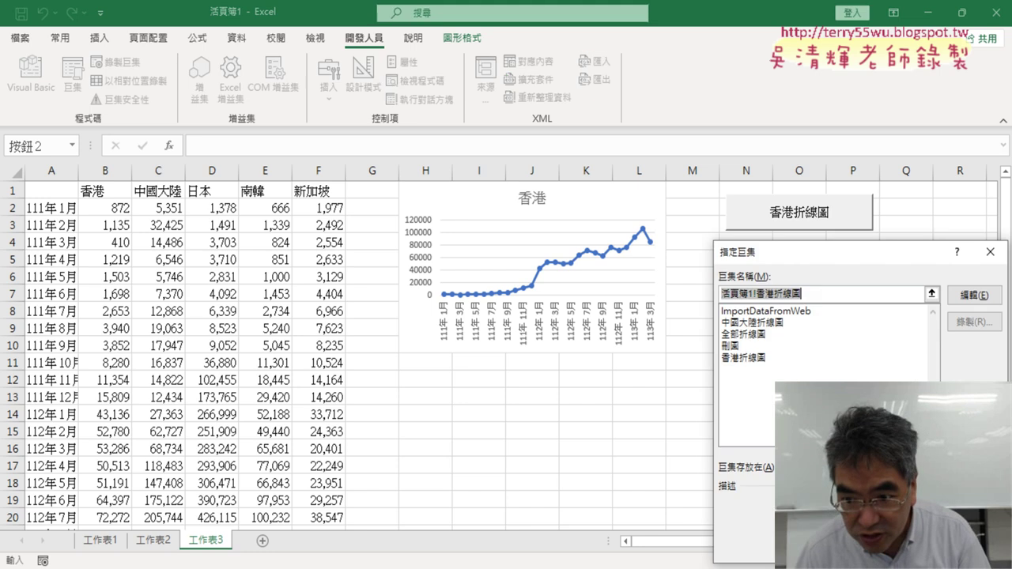
{"action": "left_click", "coordinate": [790, 323]}
{"action": "double_click", "coordinate": [798, 295]}
{"action": "key", "text": "ctrl+c"}
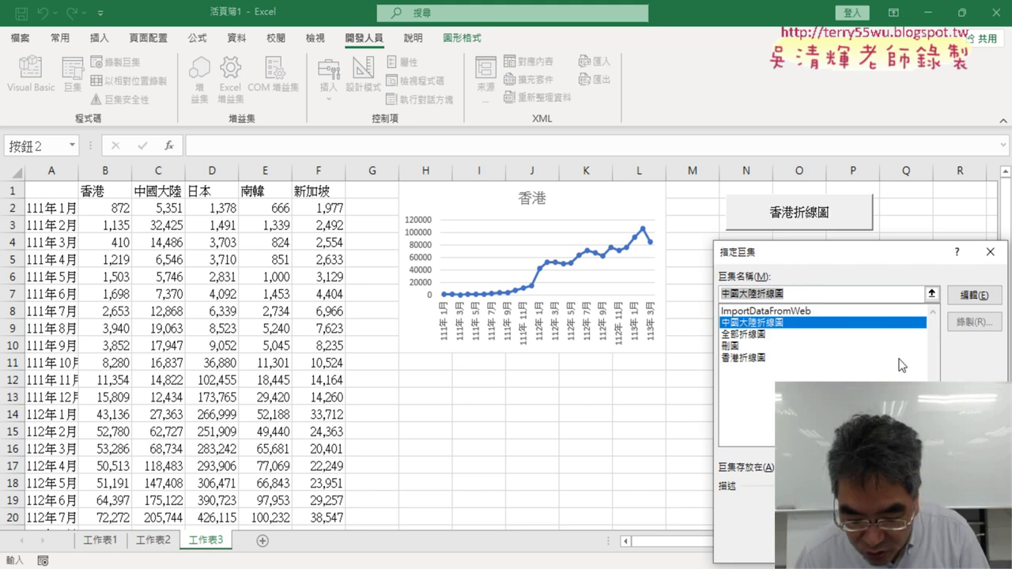
{"action": "key", "text": "Return"}
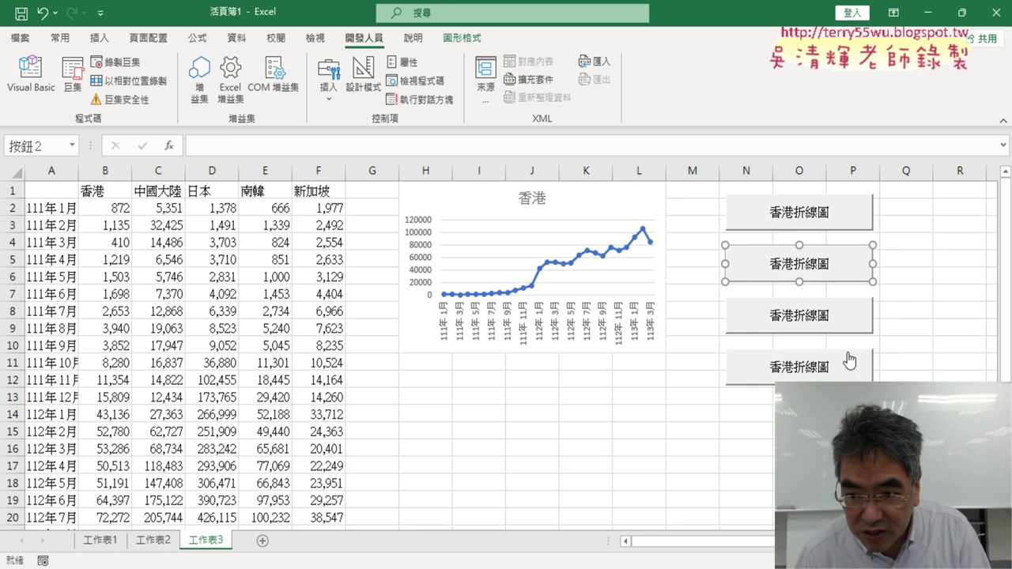
{"action": "left_click", "coordinate": [795, 265]}
{"action": "key", "text": "BackSpace"}
{"action": "key", "text": "BackSpace"}
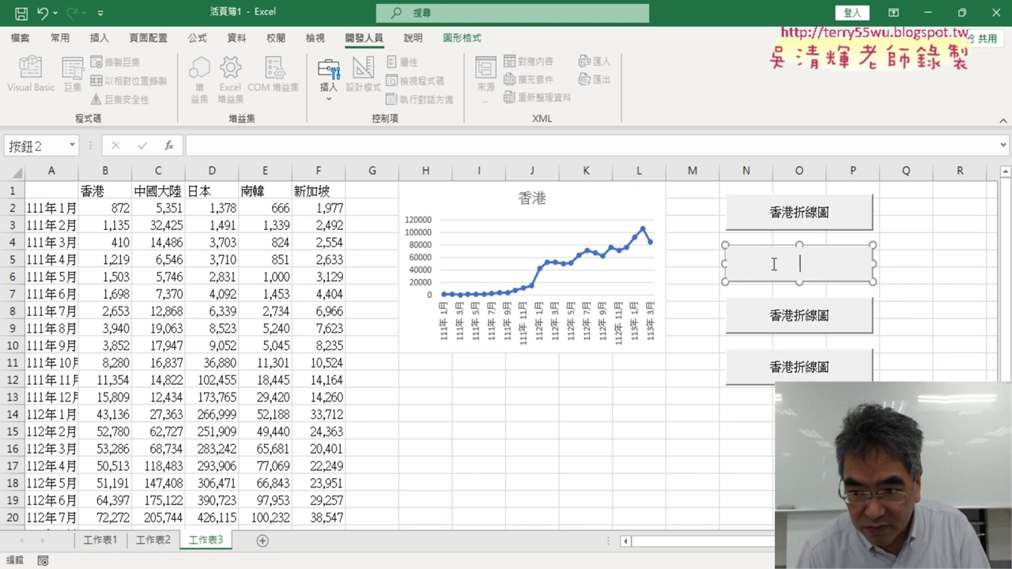
{"action": "key", "text": "ctrl+v"}
Step: Assign the 刪圖 macro to the third button and relabel it 刪圖
{"action": "right_click", "coordinate": [817, 319]}
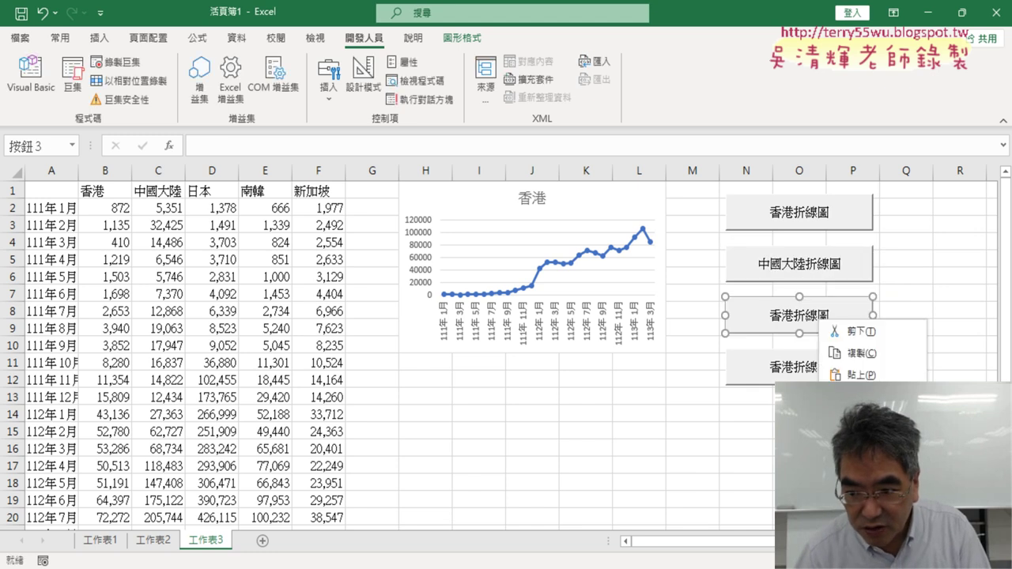
{"action": "left_click", "coordinate": [854, 463]}
{"action": "left_click", "coordinate": [735, 346]}
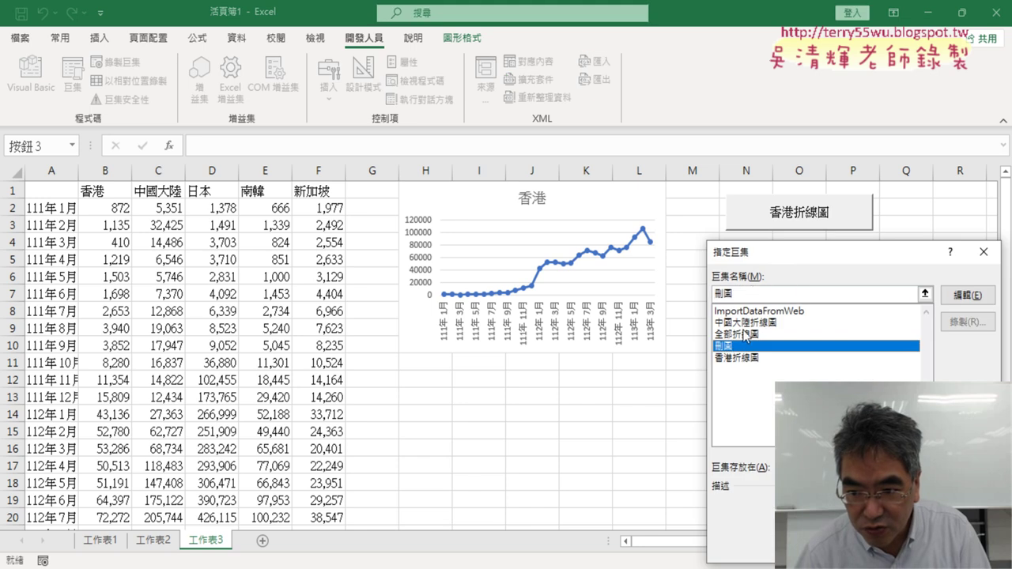
{"action": "key", "text": "Return"}
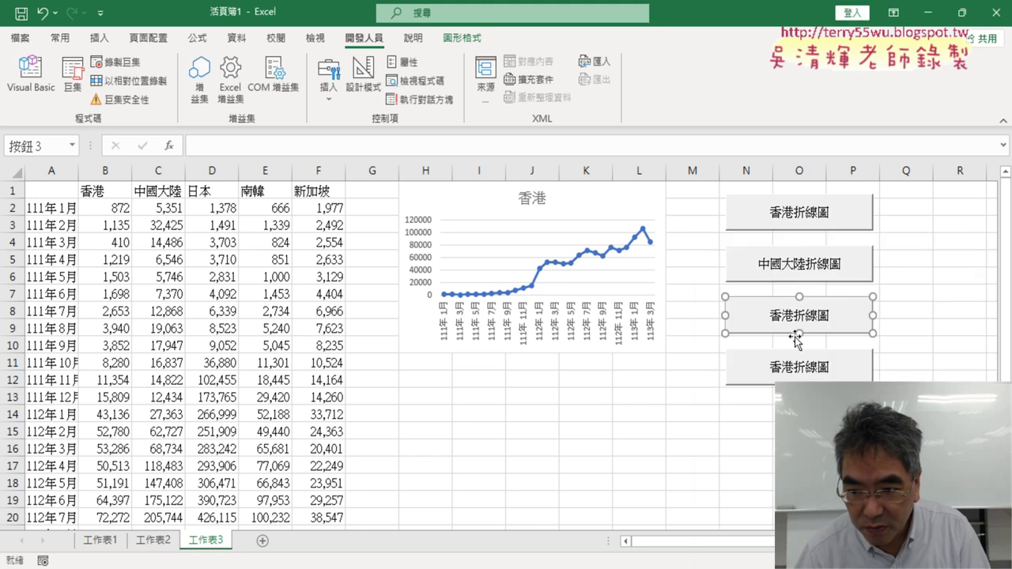
{"action": "key", "text": "Delete"}
{"action": "key", "text": "Delete"}
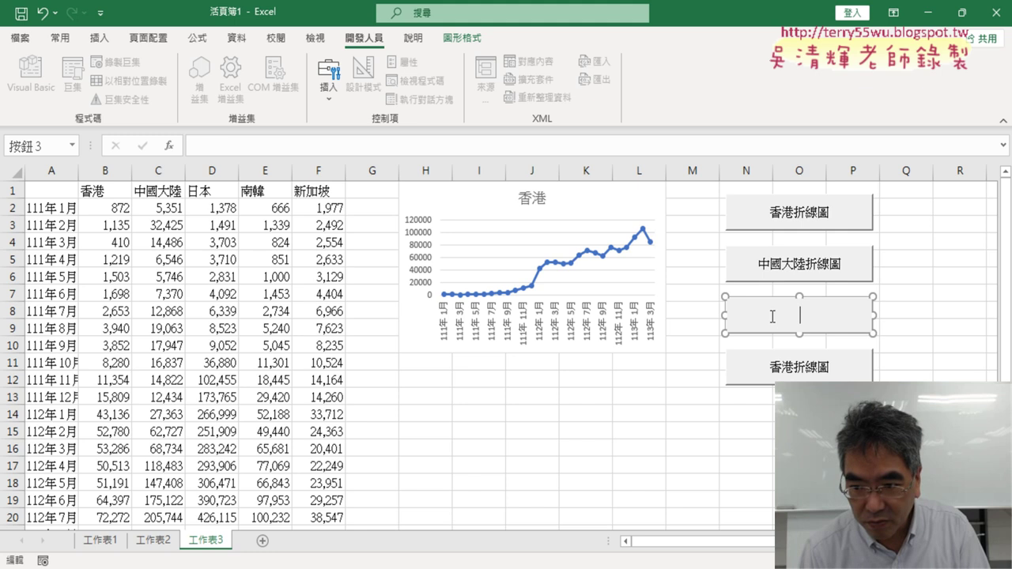
{"action": "type", "text": "刪圖"}
Step: Assign the 全部折線圖 macro to the fourth button and relabel it 全部折線圖
{"action": "left_click", "coordinate": [813, 376]}
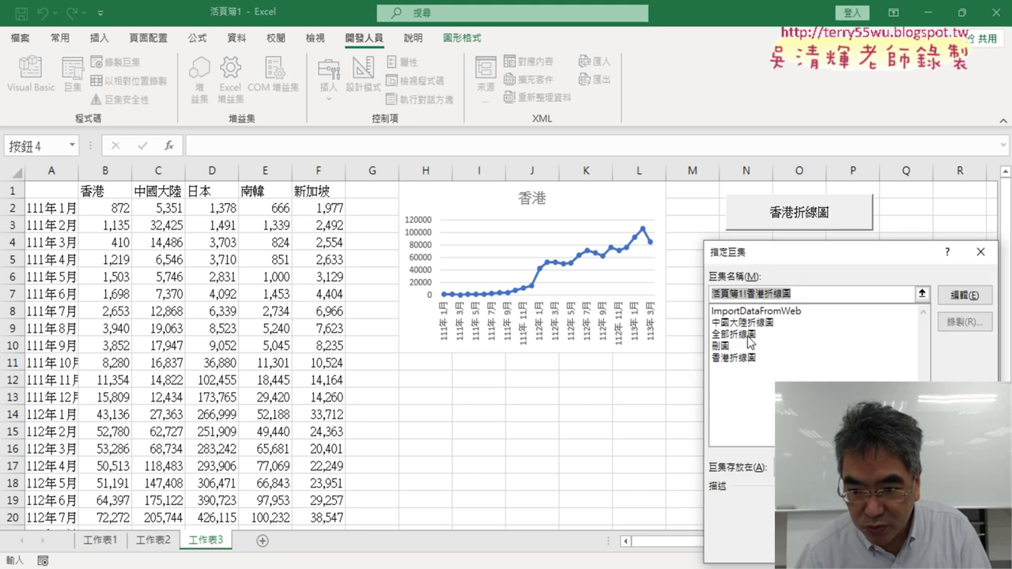
{"action": "left_click", "coordinate": [747, 336]}
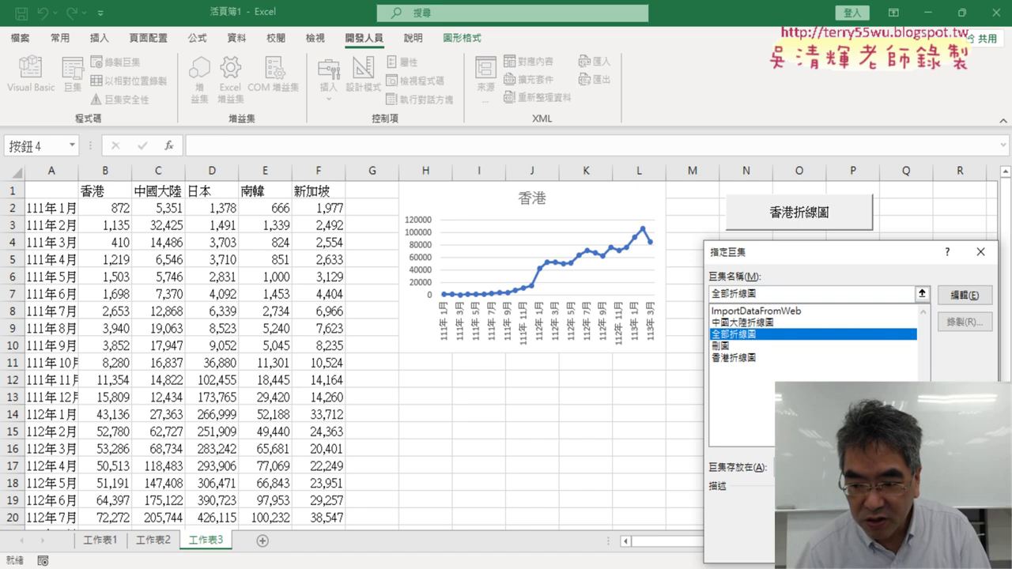
{"action": "key", "text": "Return"}
{"action": "left_click", "coordinate": [772, 367]}
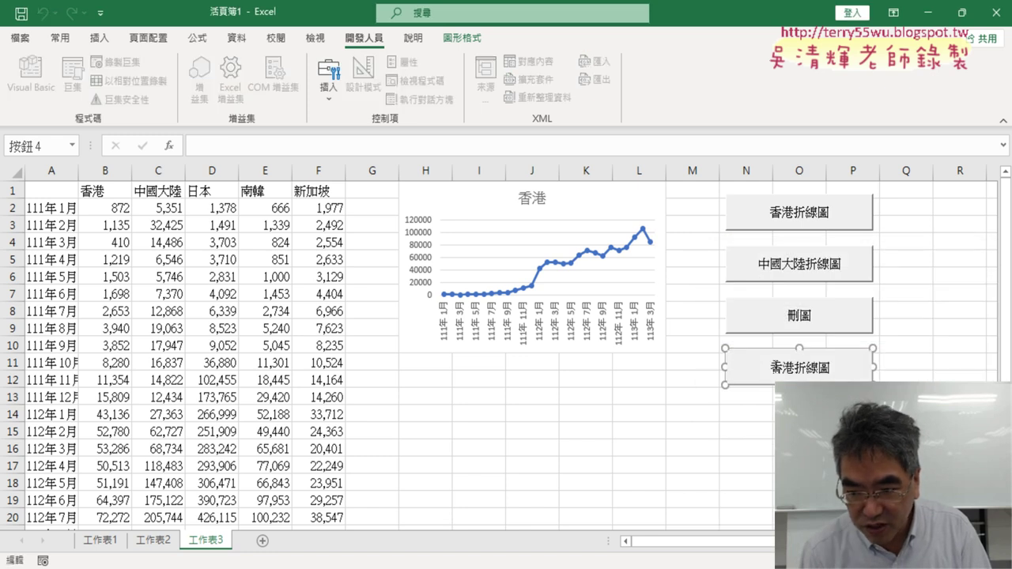
{"action": "key", "text": "Delete"}
{"action": "key", "text": "Delete"}
{"action": "key", "text": "Delete"}
{"action": "key", "text": "Delete"}
{"action": "key", "text": "Delete"}
{"action": "type", "text": "全部折線圖"}
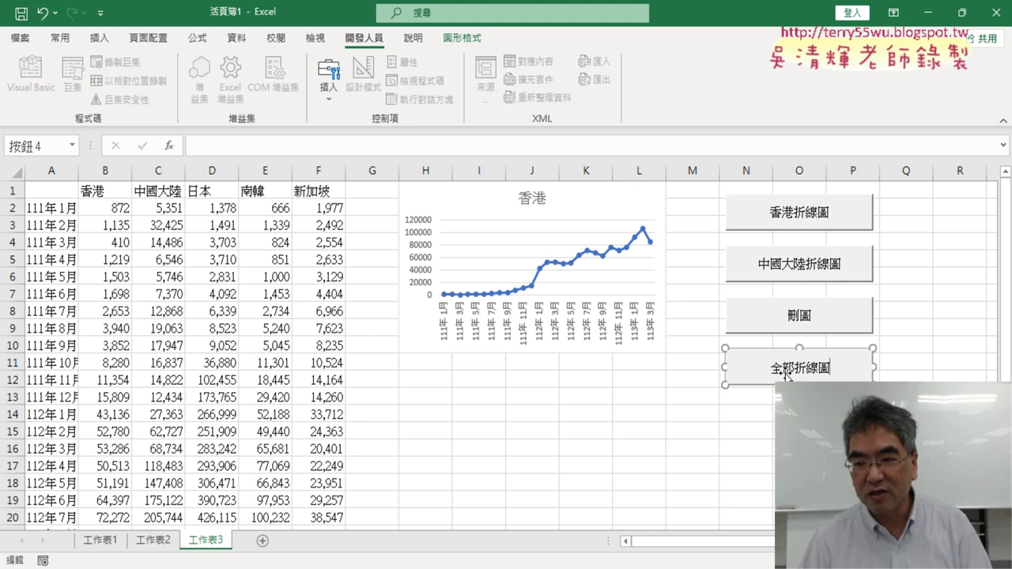
{"action": "left_click", "coordinate": [852, 465]}
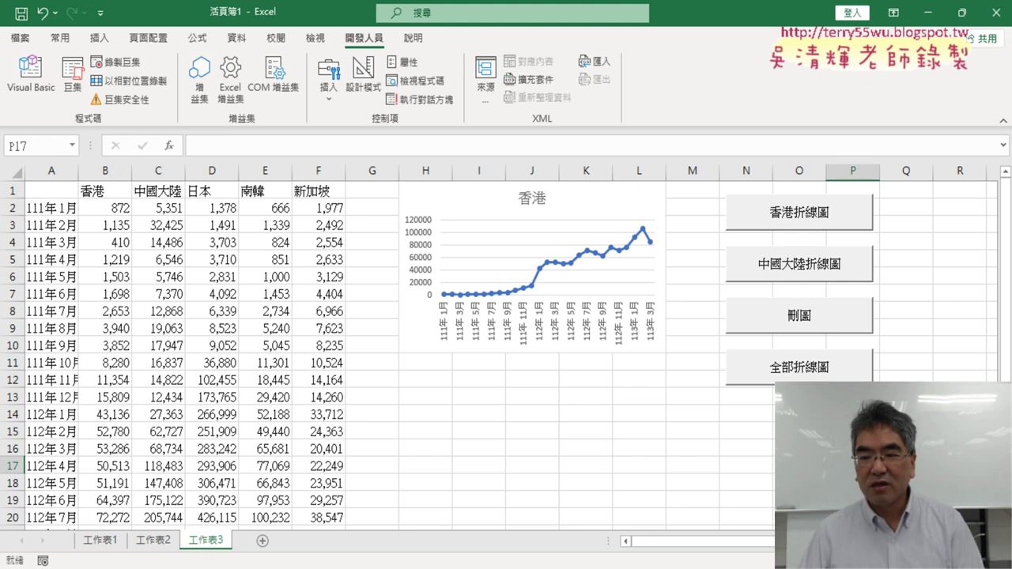
Step: Test the buttons in turn: 刪圖, 香港折線圖, 中國大陸折線圖, 刪圖, then 全部折線圖
{"action": "left_click", "coordinate": [824, 327]}
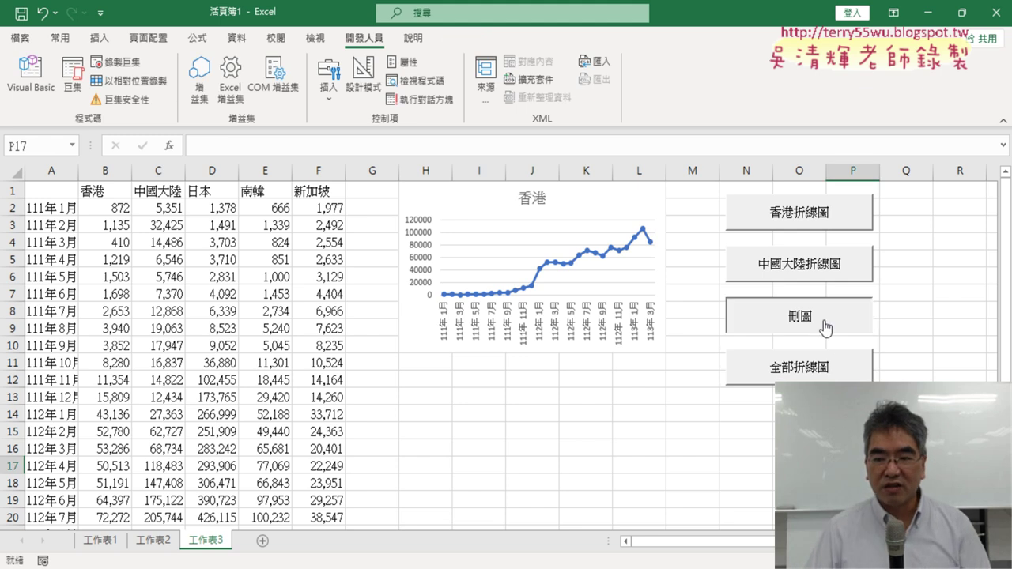
{"action": "left_click", "coordinate": [818, 227]}
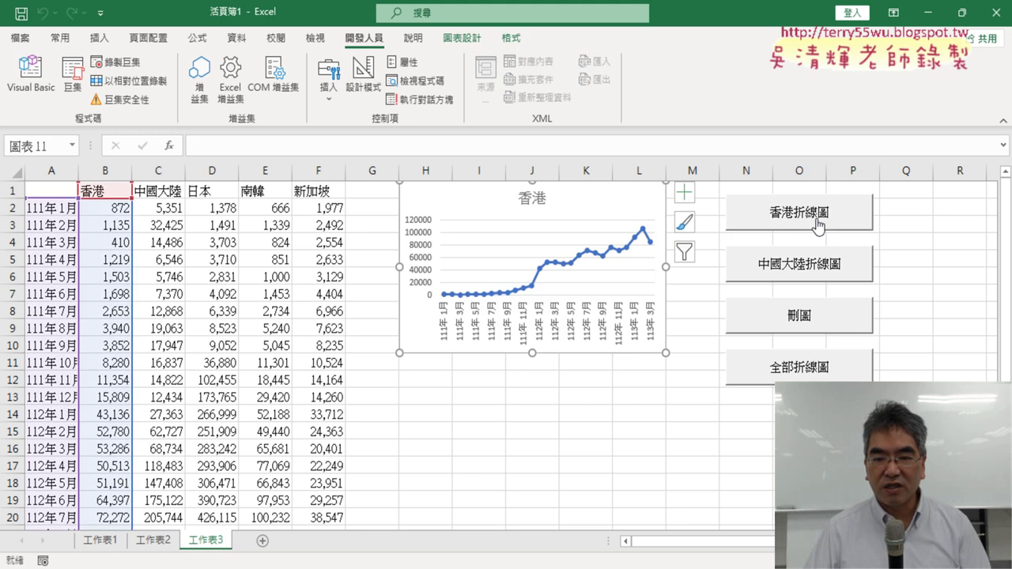
{"action": "left_click", "coordinate": [814, 283]}
{"action": "left_click", "coordinate": [815, 328]}
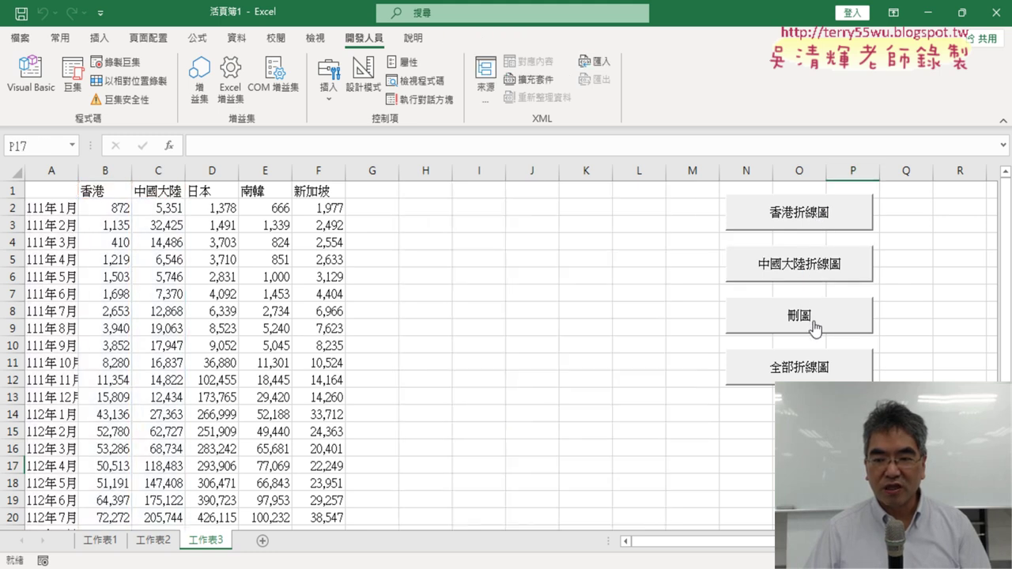
{"action": "left_click", "coordinate": [810, 375]}
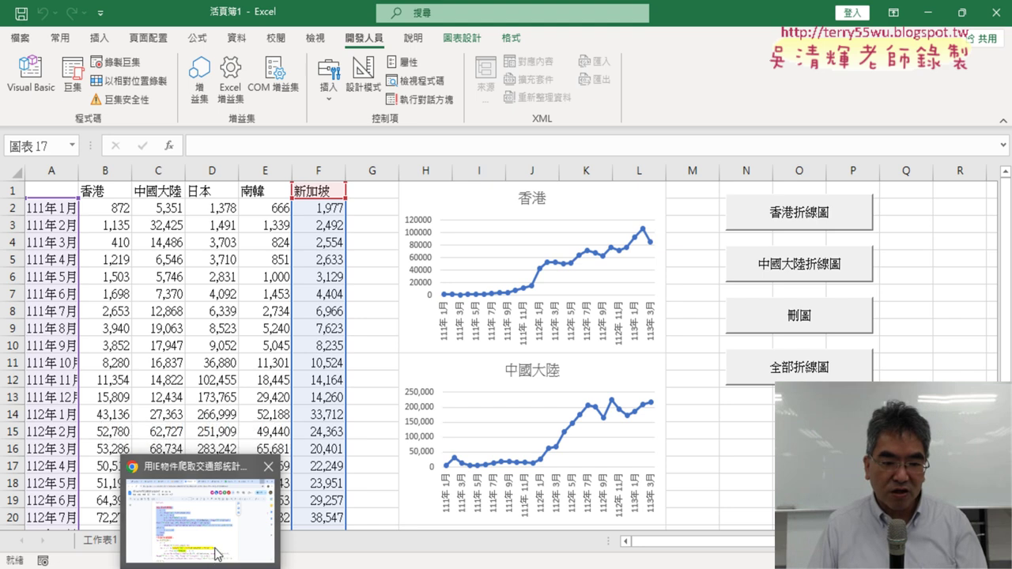
Step: Return to the Google Docs notes and scroll to the line-chart VBA code
{"action": "left_click", "coordinate": [218, 552]}
{"action": "scroll", "coordinate": [492, 362], "scroll_direction": "up", "scroll_amount": 2}
{"action": "scroll", "coordinate": [492, 362], "scroll_direction": "up", "scroll_amount": 15}
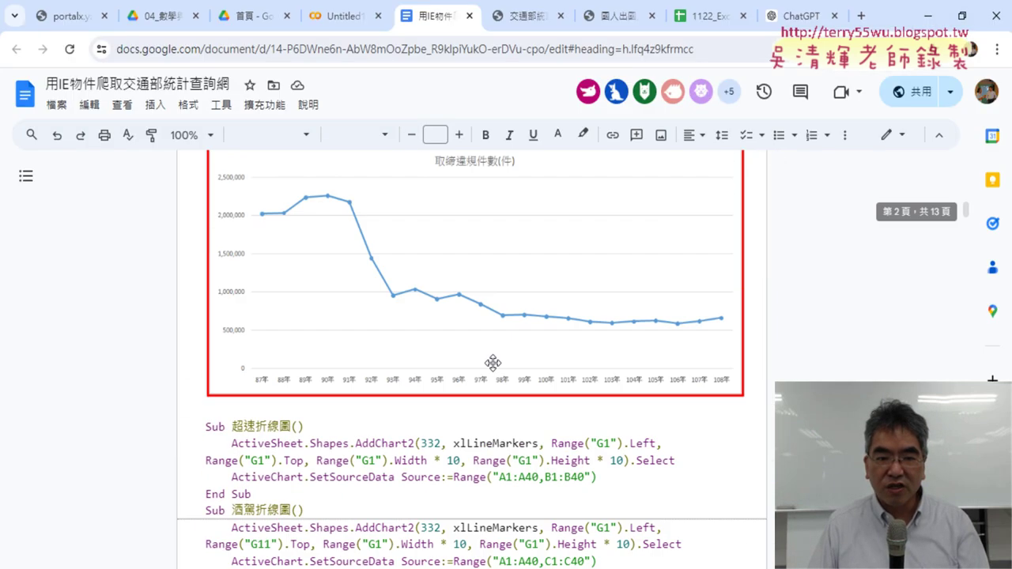
{"action": "scroll", "coordinate": [492, 363], "scroll_direction": "up", "scroll_amount": 5}
{"action": "scroll", "coordinate": [493, 363], "scroll_direction": "up", "scroll_amount": 4}
{"action": "scroll", "coordinate": [494, 363], "scroll_direction": "up", "scroll_amount": 4}
{"action": "scroll", "coordinate": [494, 364], "scroll_direction": "up", "scroll_amount": 3}
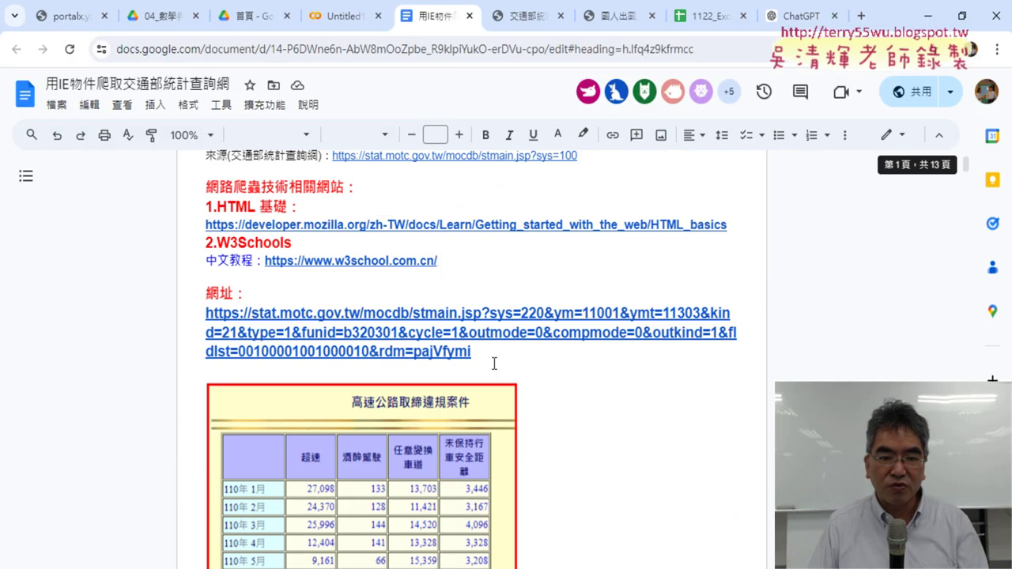
{"action": "scroll", "coordinate": [494, 363], "scroll_direction": "up", "scroll_amount": 1}
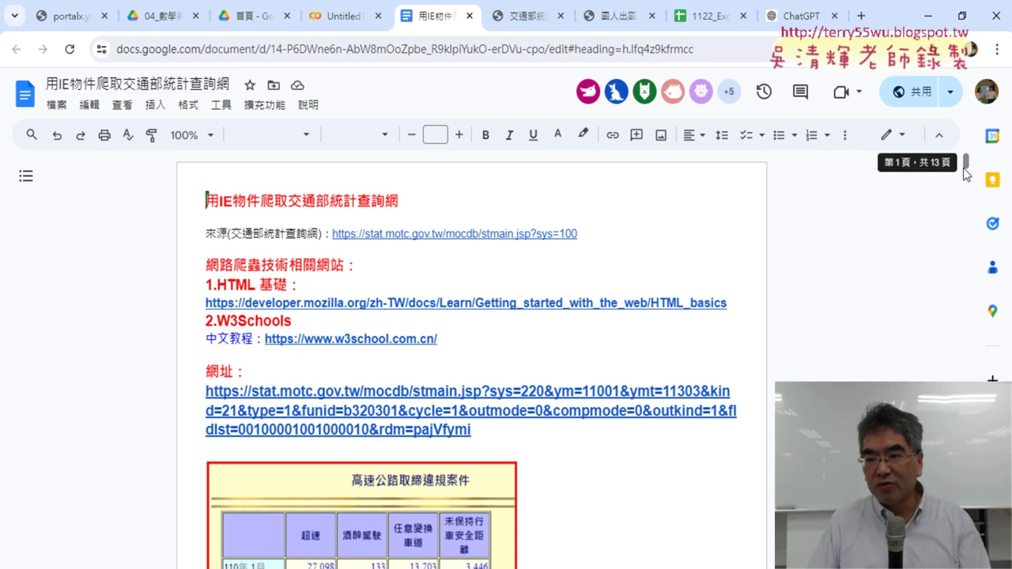
{"action": "scroll", "coordinate": [761, 321], "scroll_direction": "down", "scroll_amount": 5}
{"action": "scroll", "coordinate": [759, 321], "scroll_direction": "down", "scroll_amount": 4}
{"action": "scroll", "coordinate": [759, 321], "scroll_direction": "down", "scroll_amount": 5}
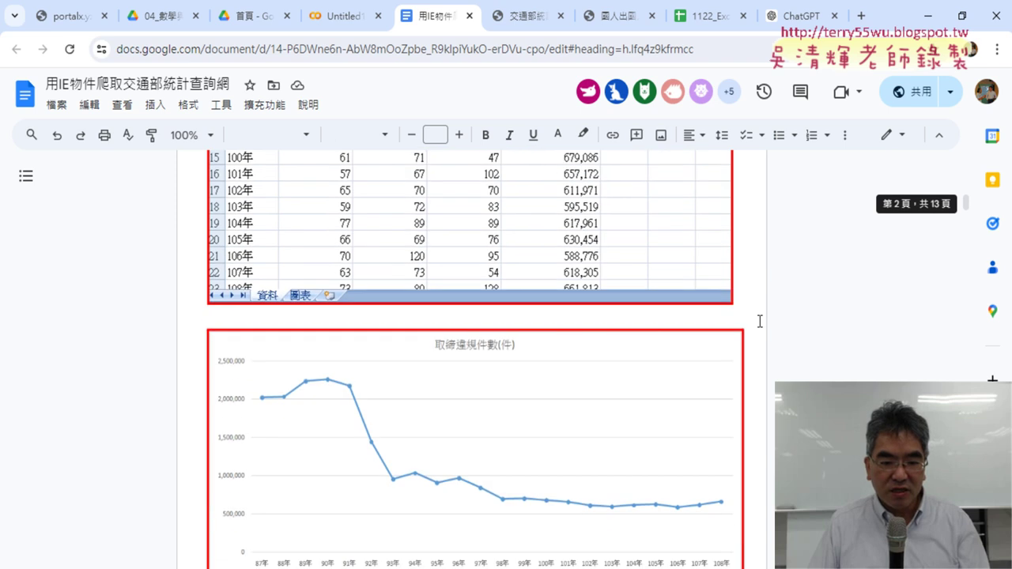
{"action": "scroll", "coordinate": [759, 321], "scroll_direction": "down", "scroll_amount": 5}
Step: Select the 超速 and 酒駕 words in the line-chart sub names
{"action": "left_click", "coordinate": [447, 253]}
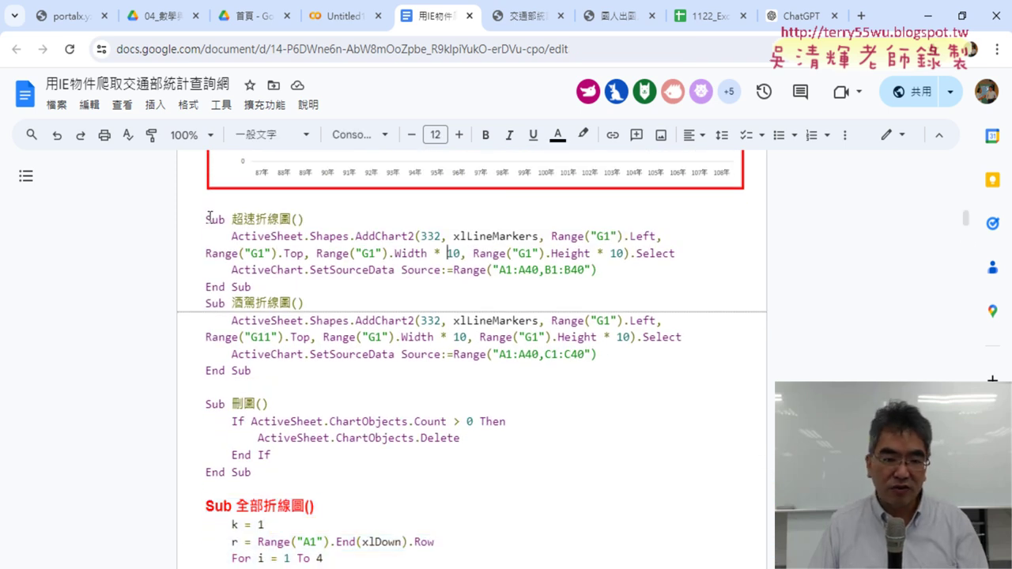
{"action": "left_click", "coordinate": [266, 510]}
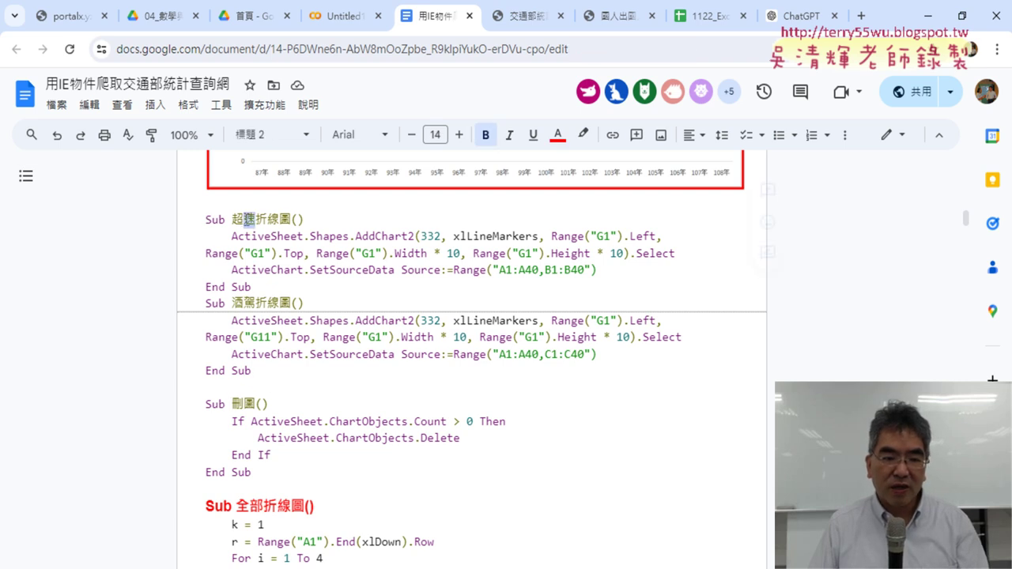
{"action": "double_click", "coordinate": [244, 218]}
{"action": "double_click", "coordinate": [254, 303]}
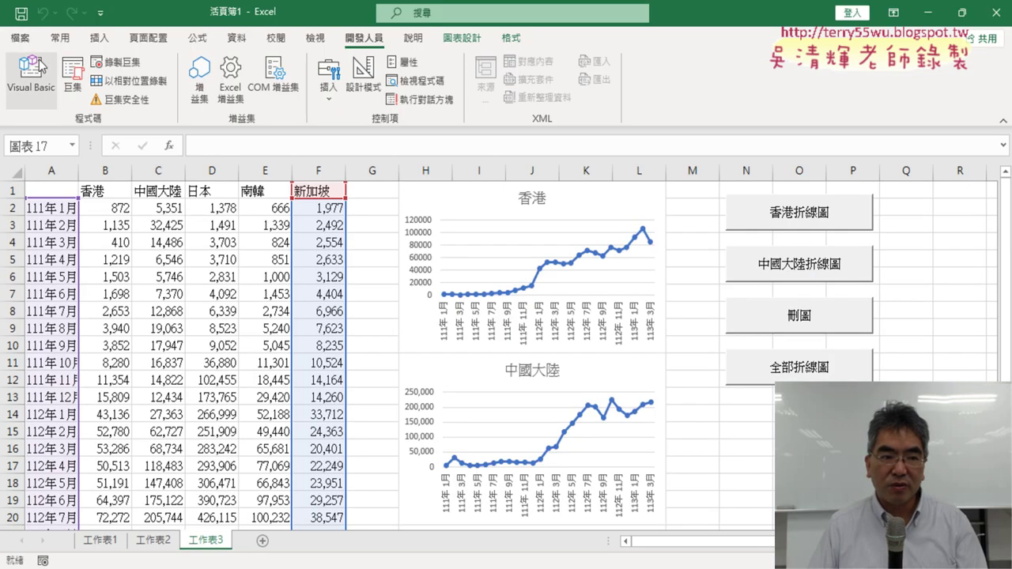
Step: Open Module1 in the VBA Editor and select the chart macro code beside the sheet buttons
{"action": "left_click", "coordinate": [30, 72]}
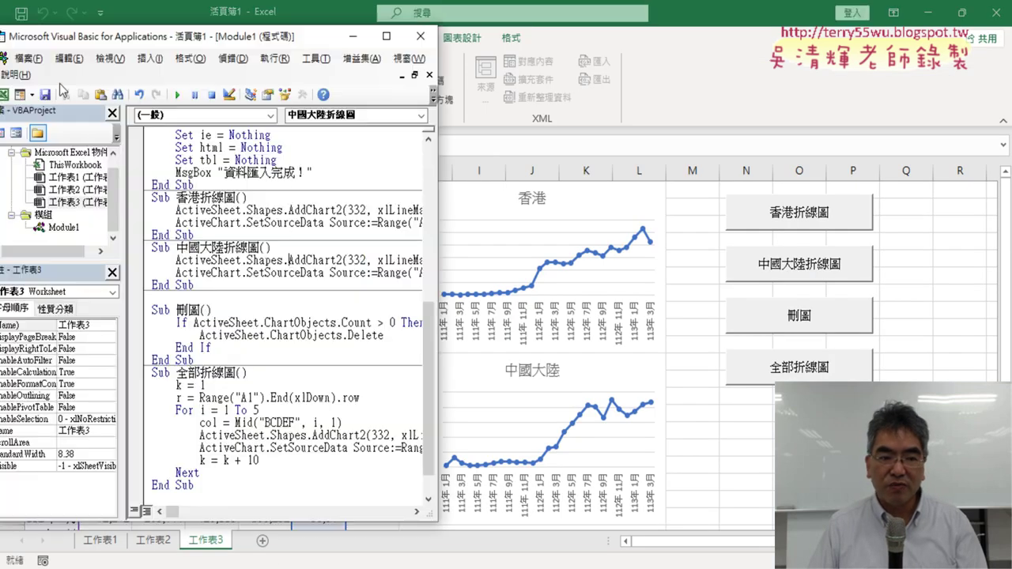
{"action": "left_click", "coordinate": [304, 254]}
{"action": "left_click_drag", "start_coordinate": [440, 258], "coordinate": [868, 261]}
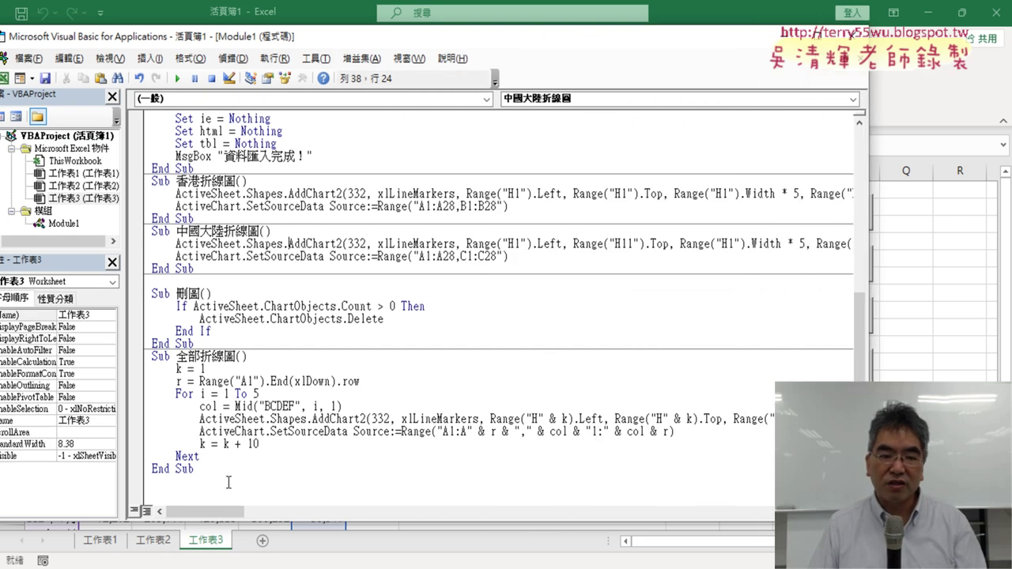
{"action": "left_click_drag", "start_coordinate": [228, 482], "coordinate": [144, 183]}
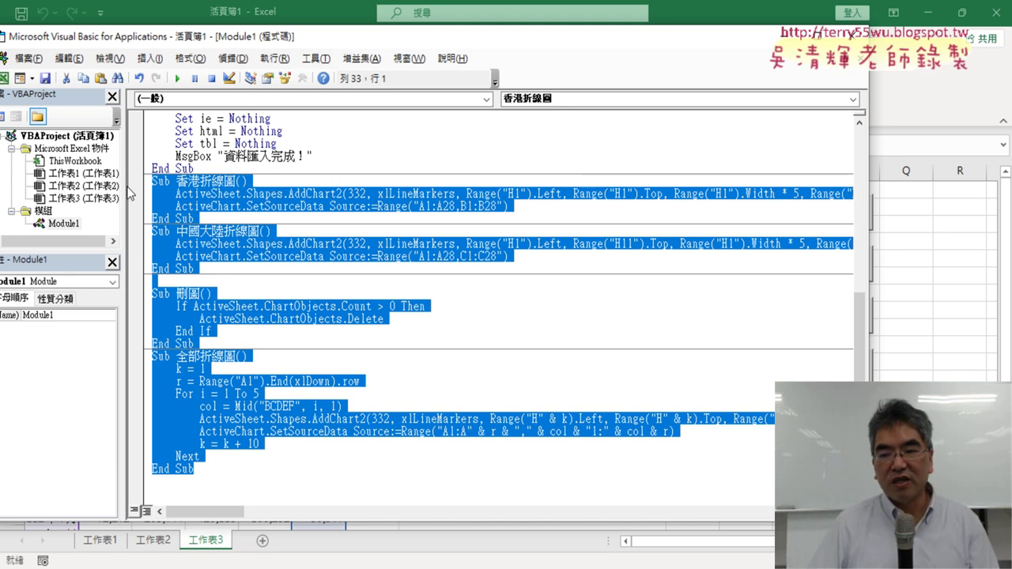
{"action": "left_click_drag", "start_coordinate": [867, 274], "coordinate": [709, 274]}
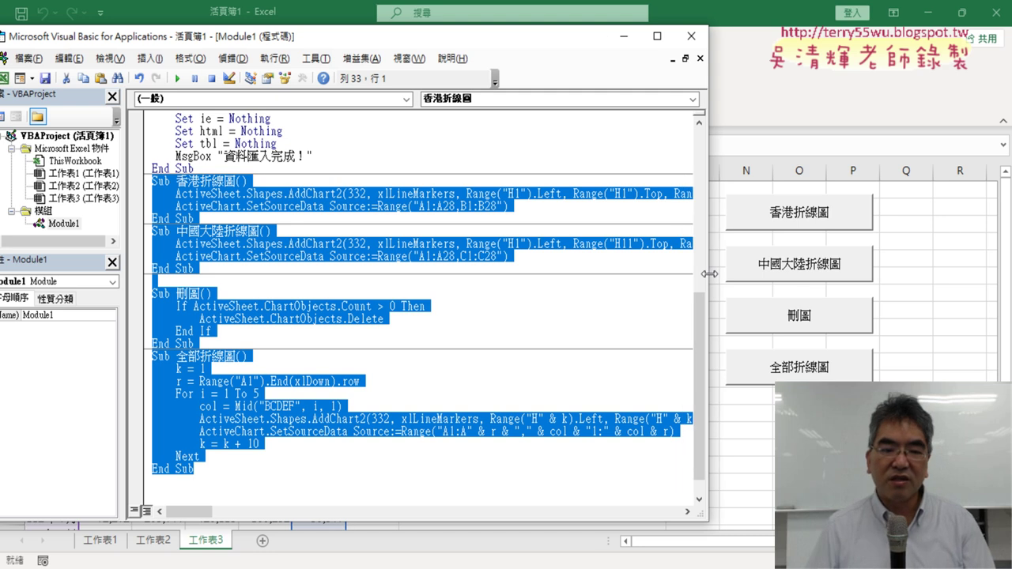